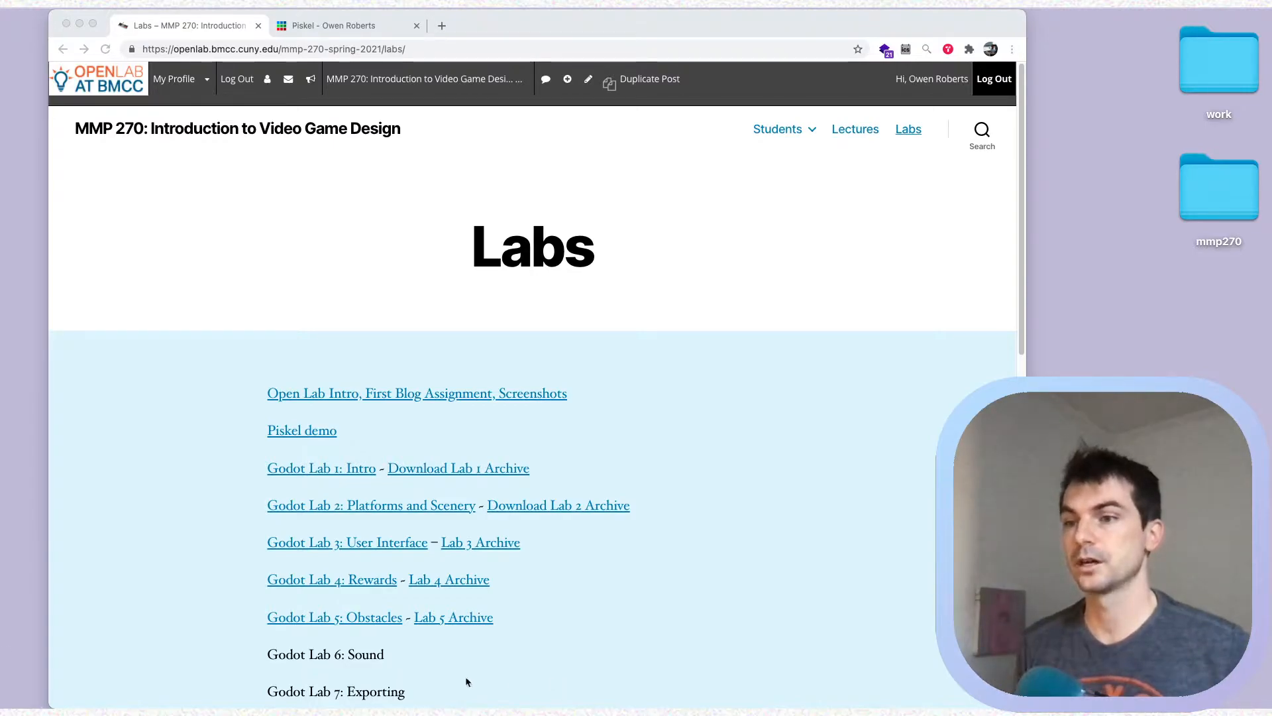
Look over the lab list on the course Labs page and switch to the Piskel gallery
scroll(464, 669, "down", 3)
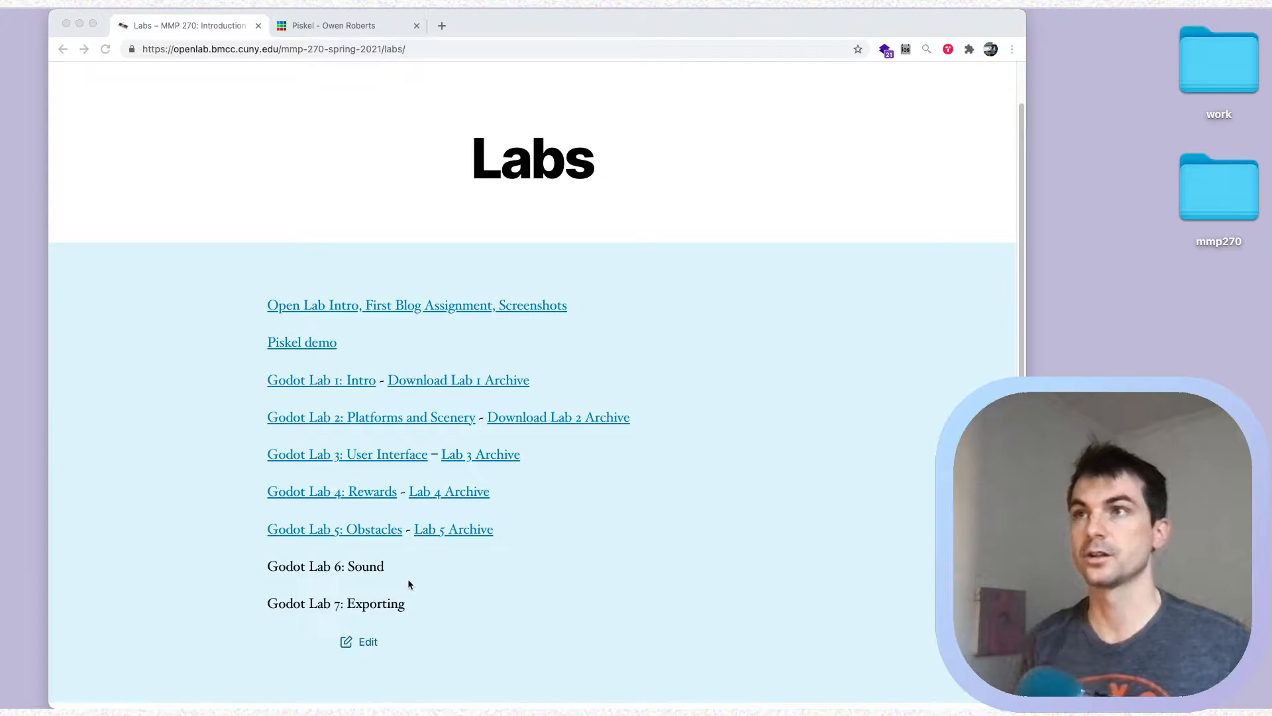
scroll(409, 583, "down", 1)
left_click(270, 581)
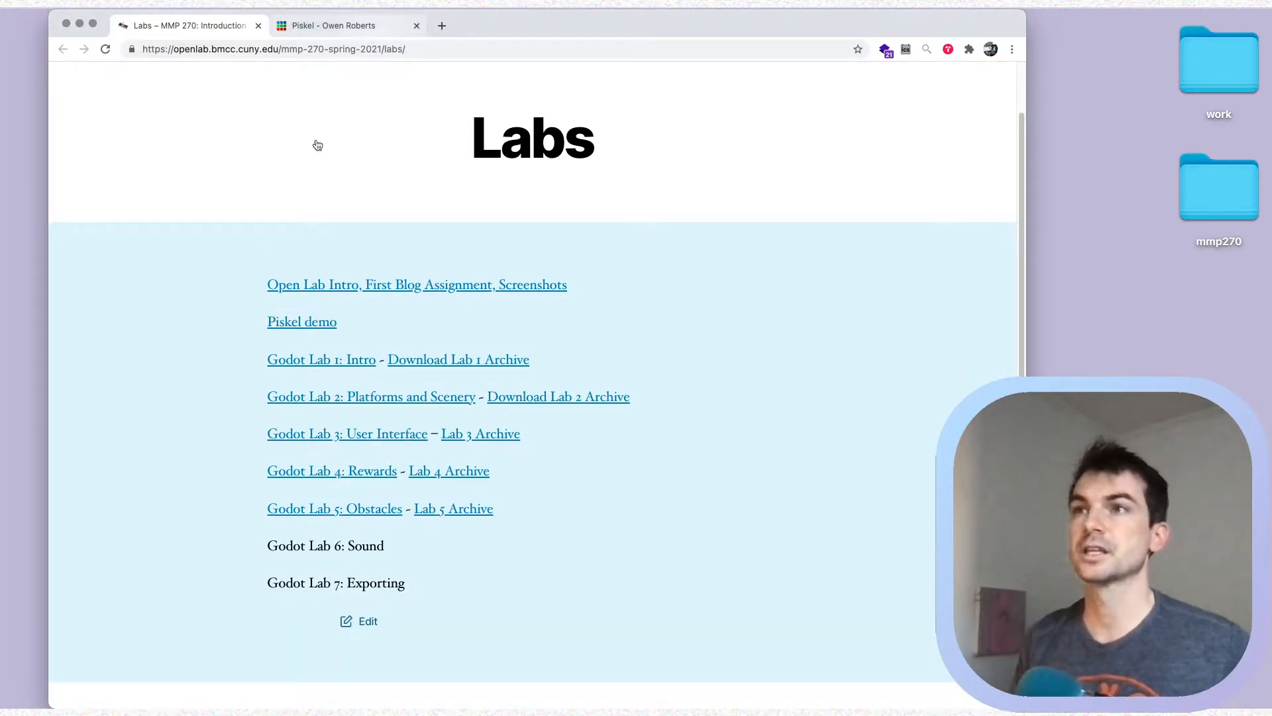
key("ctrl+Tab")
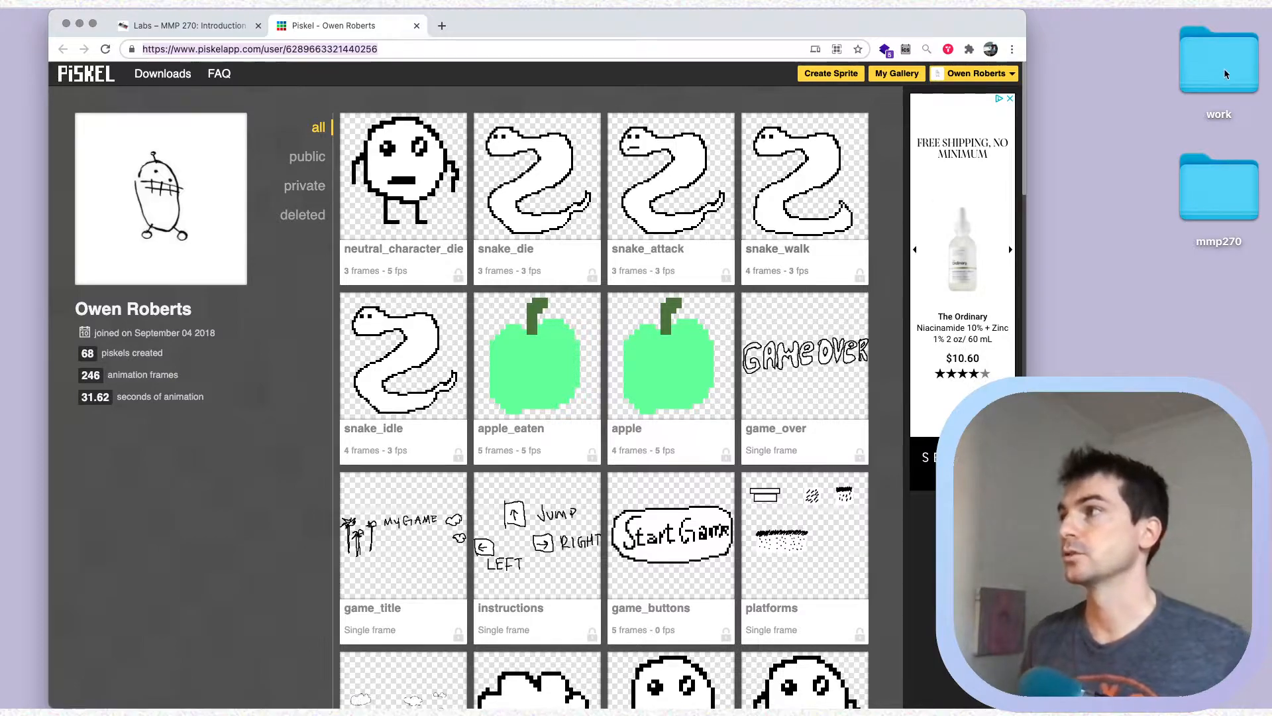
Open the mmp270 folder from the desktop and select its lab-6 folder
double_click(1212, 179)
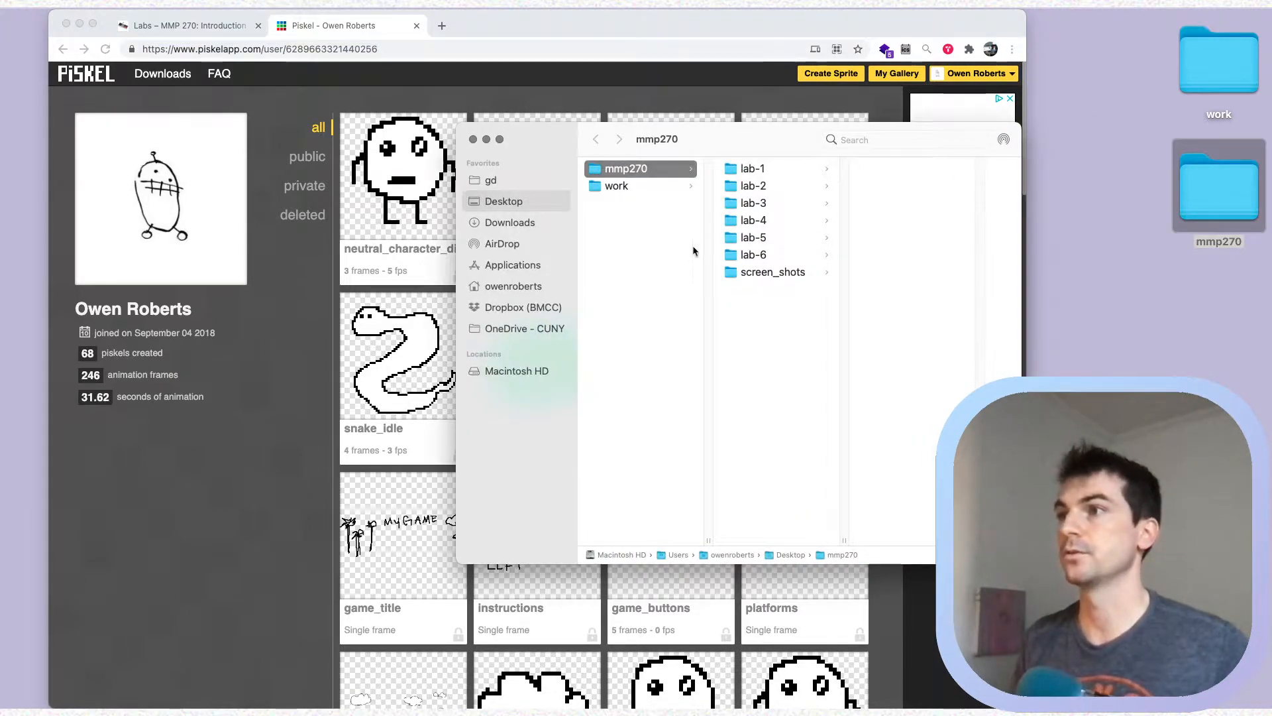
left_click(769, 256)
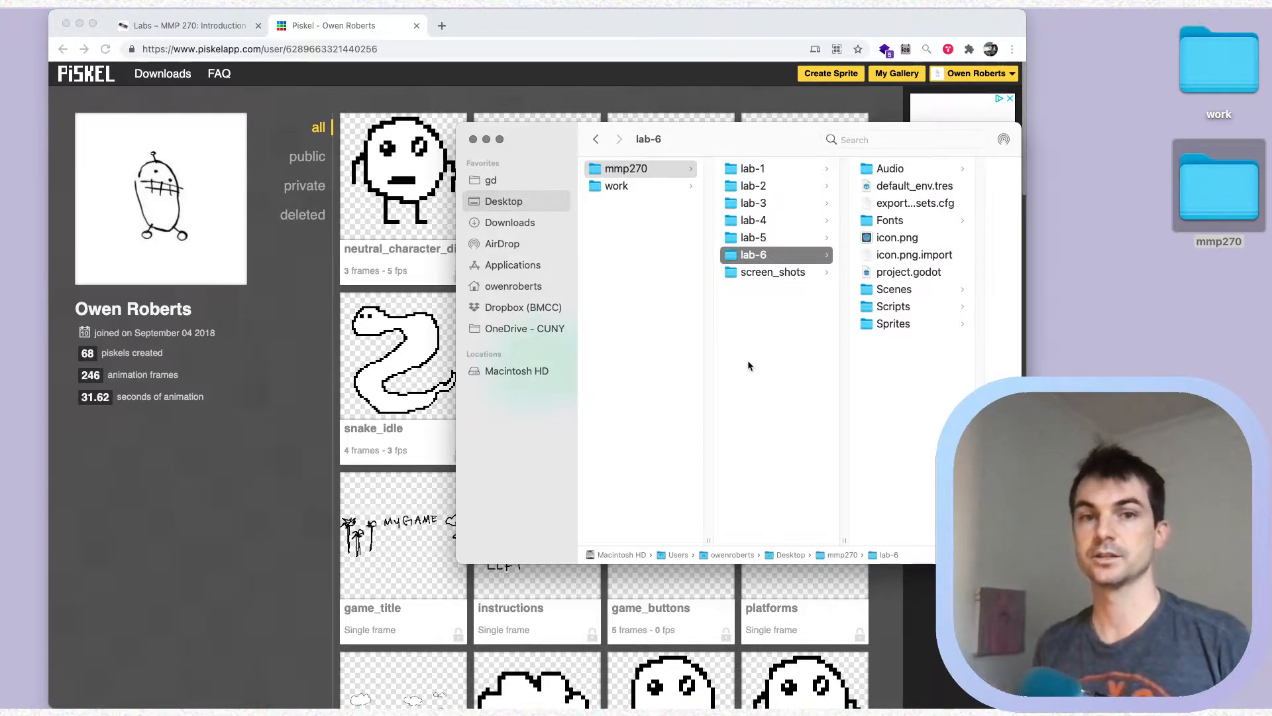
left_click_drag(717, 139, 452, 161)
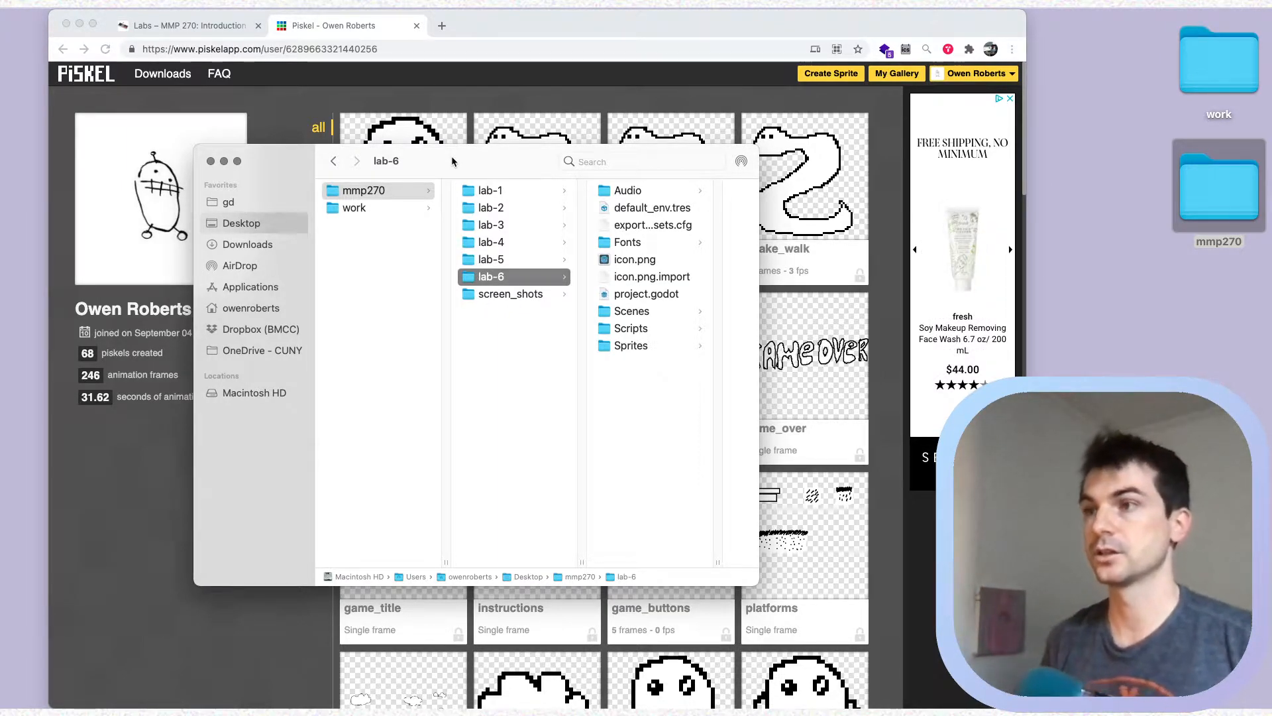
key("super+d")
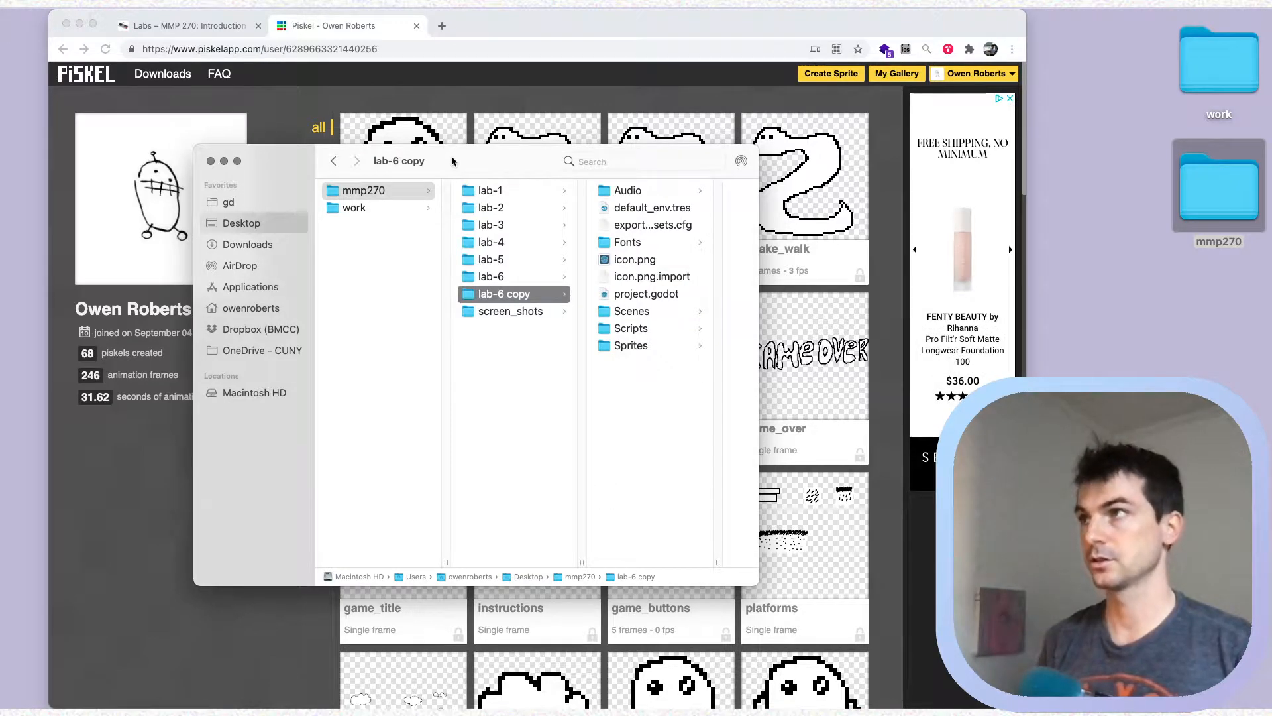
key("super+BackSpace")
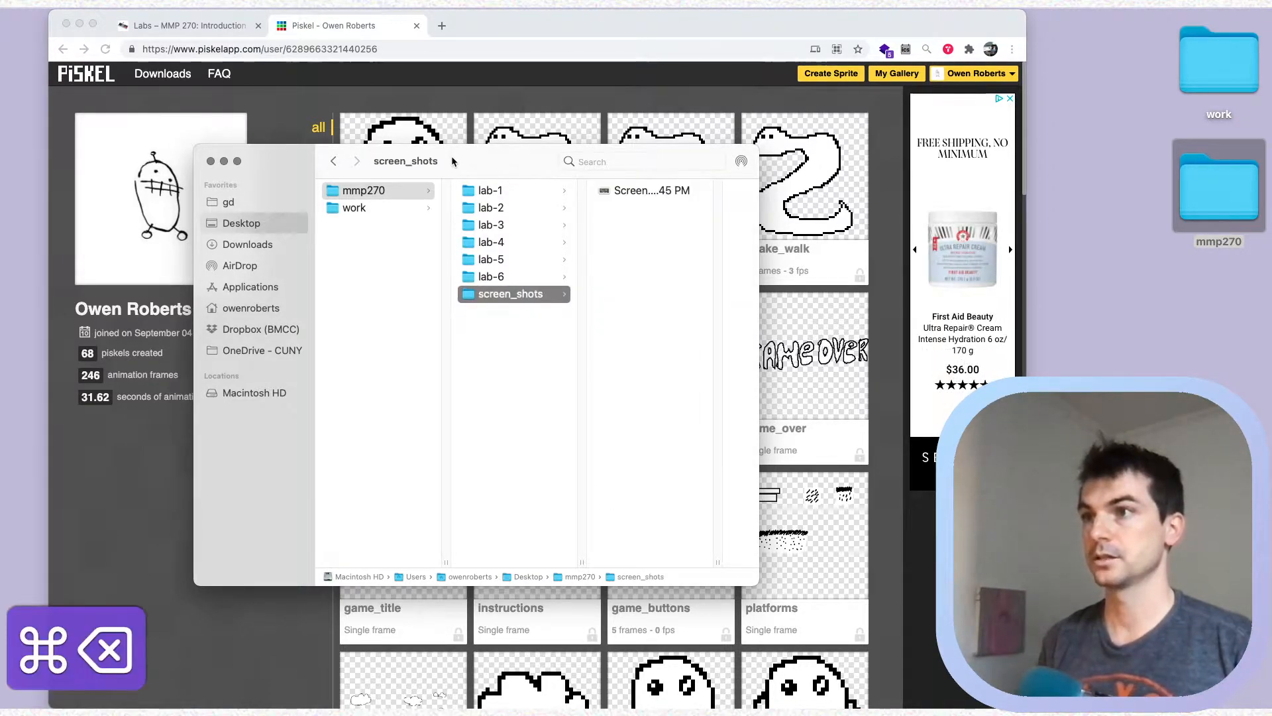
key("Up")
Duplicate the lab-6 folder and name the copy midterm
key("super+d")
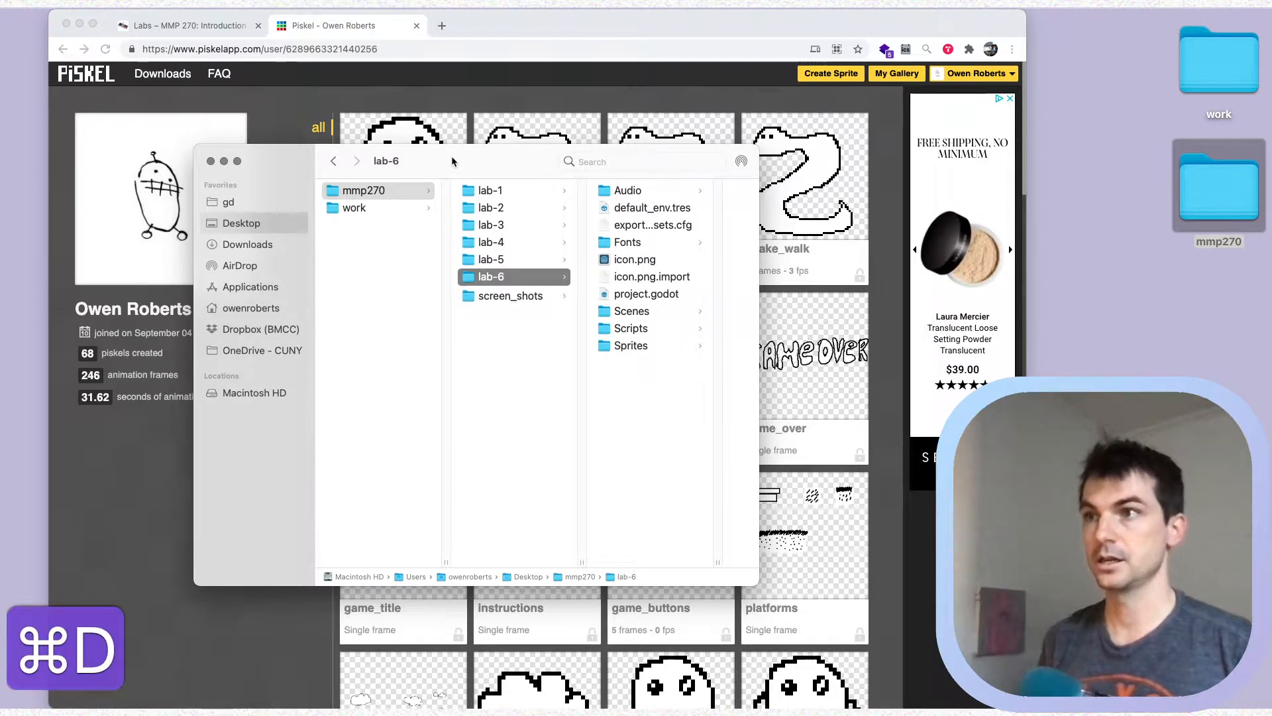
key("Return")
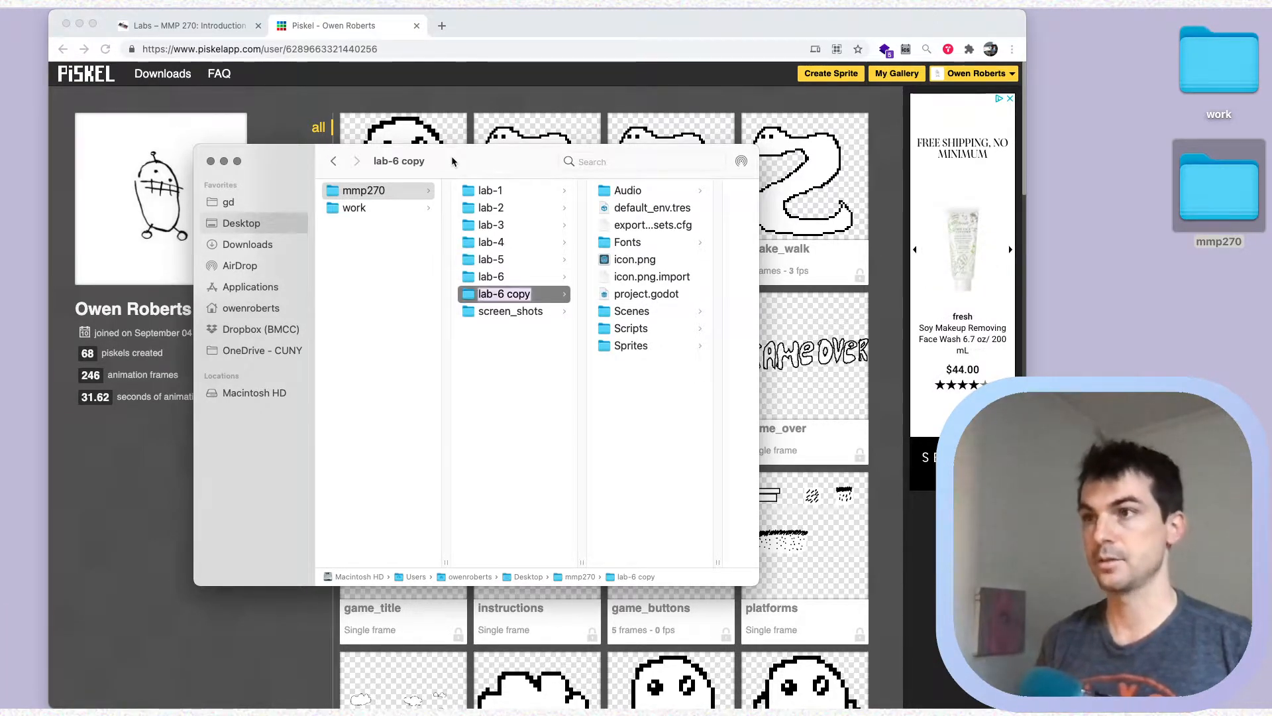
type("midterm")
key("Return")
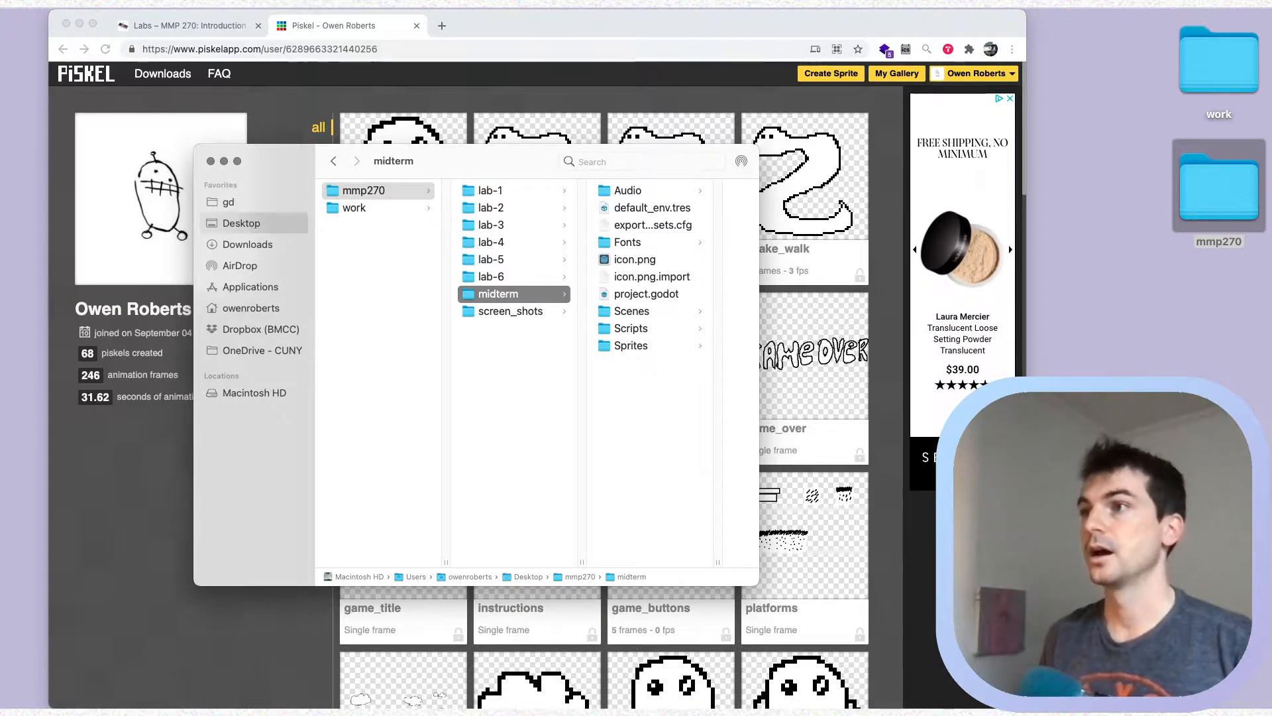
Preview icon.png in the midterm folder and check its dimensions
left_click(636, 260)
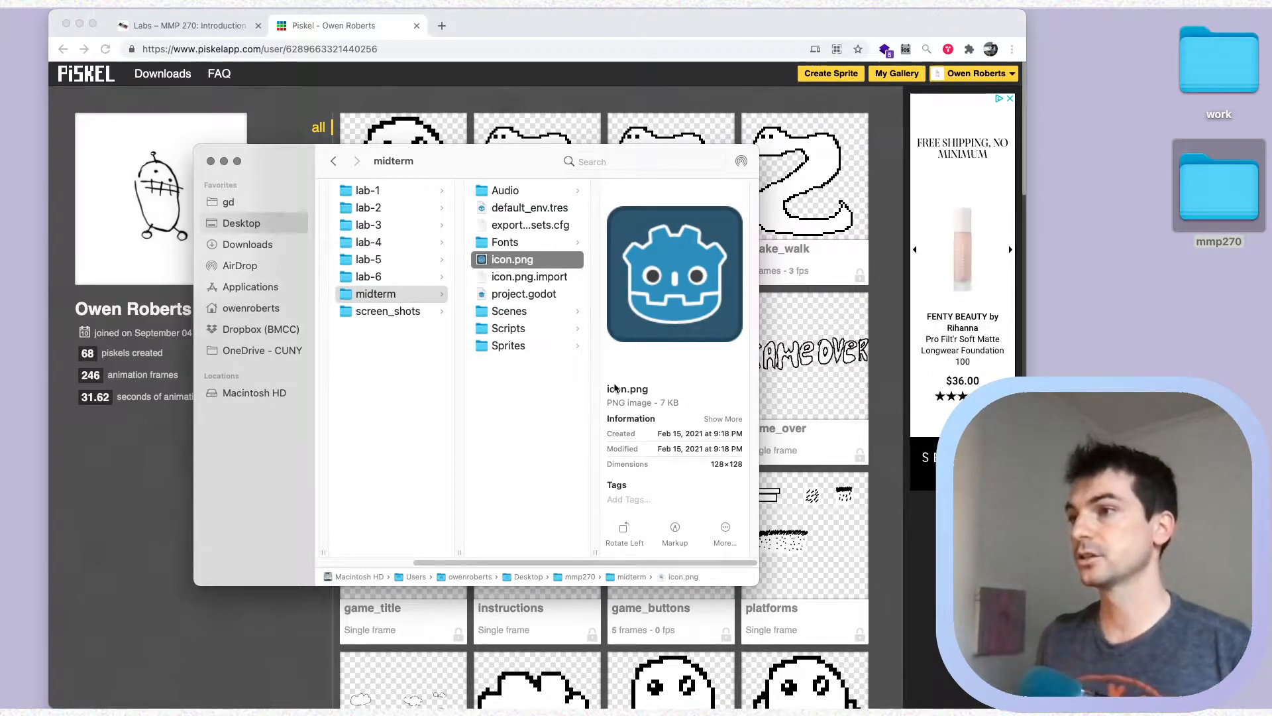
key("space")
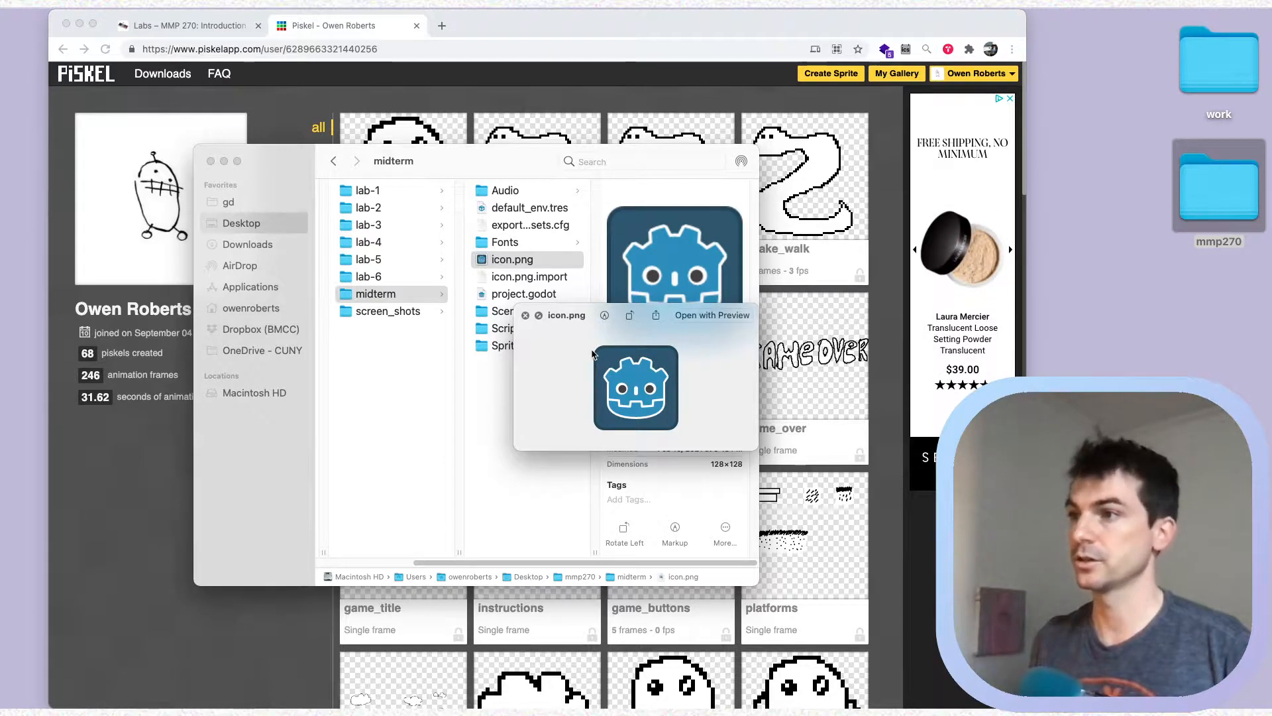
key("space")
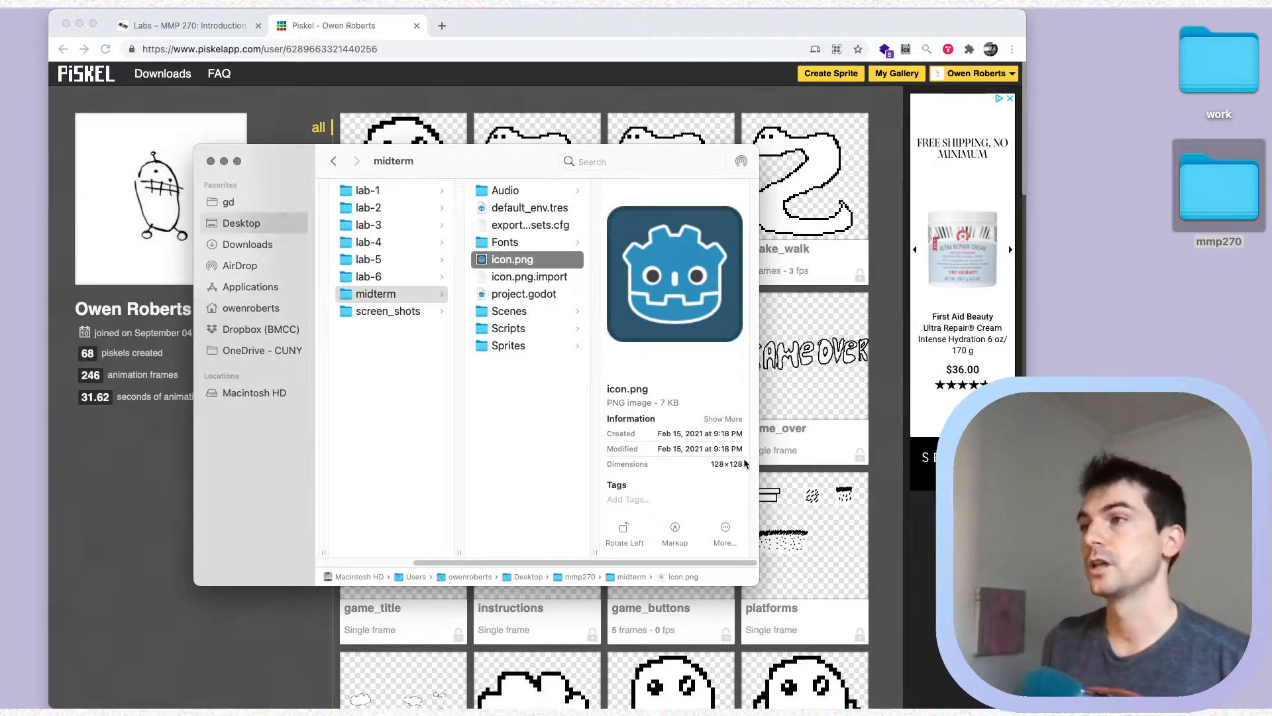
Switch to Piskel in the browser, open the apple sprite for editing and display its PNG export options
key("super+Tab")
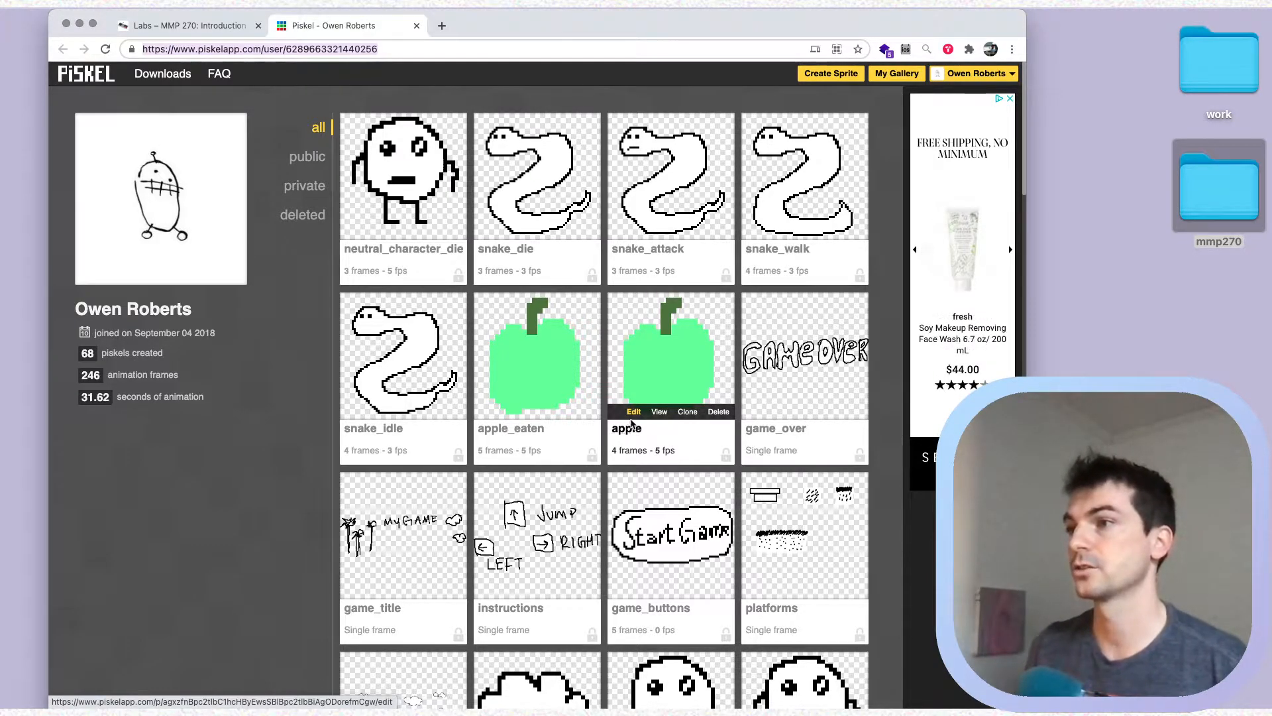
left_click(631, 413)
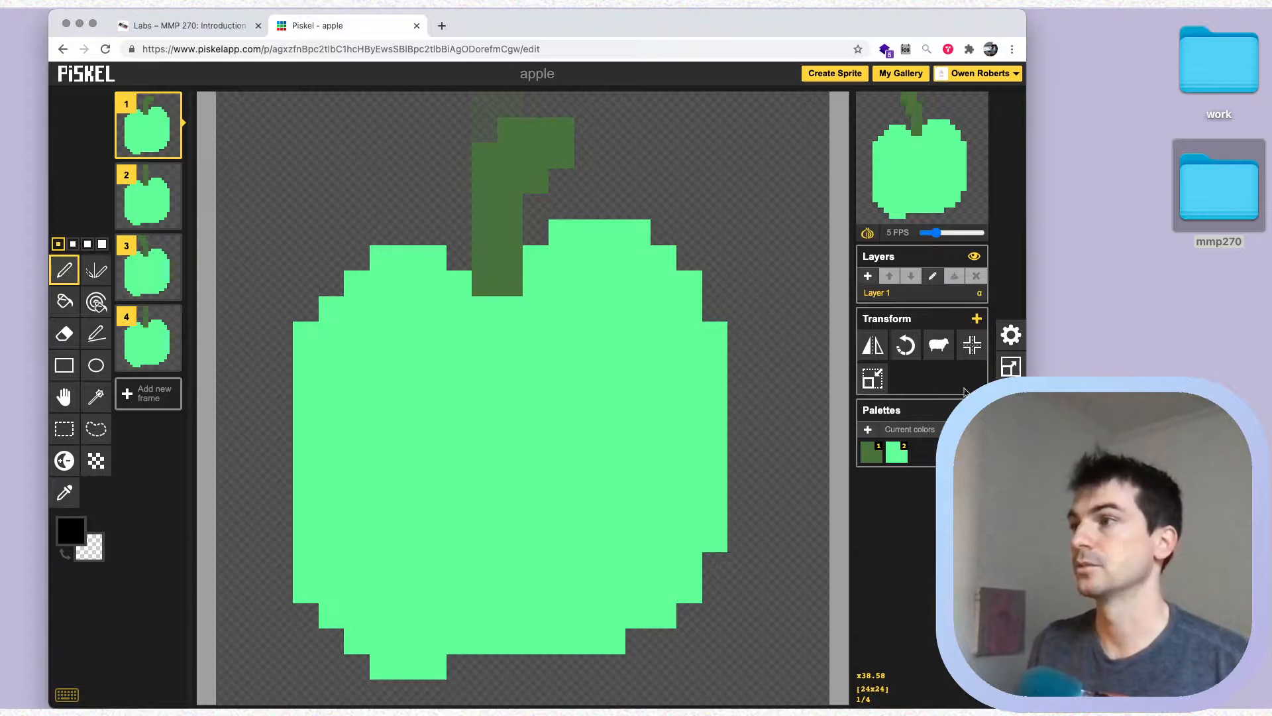
left_click(1011, 431)
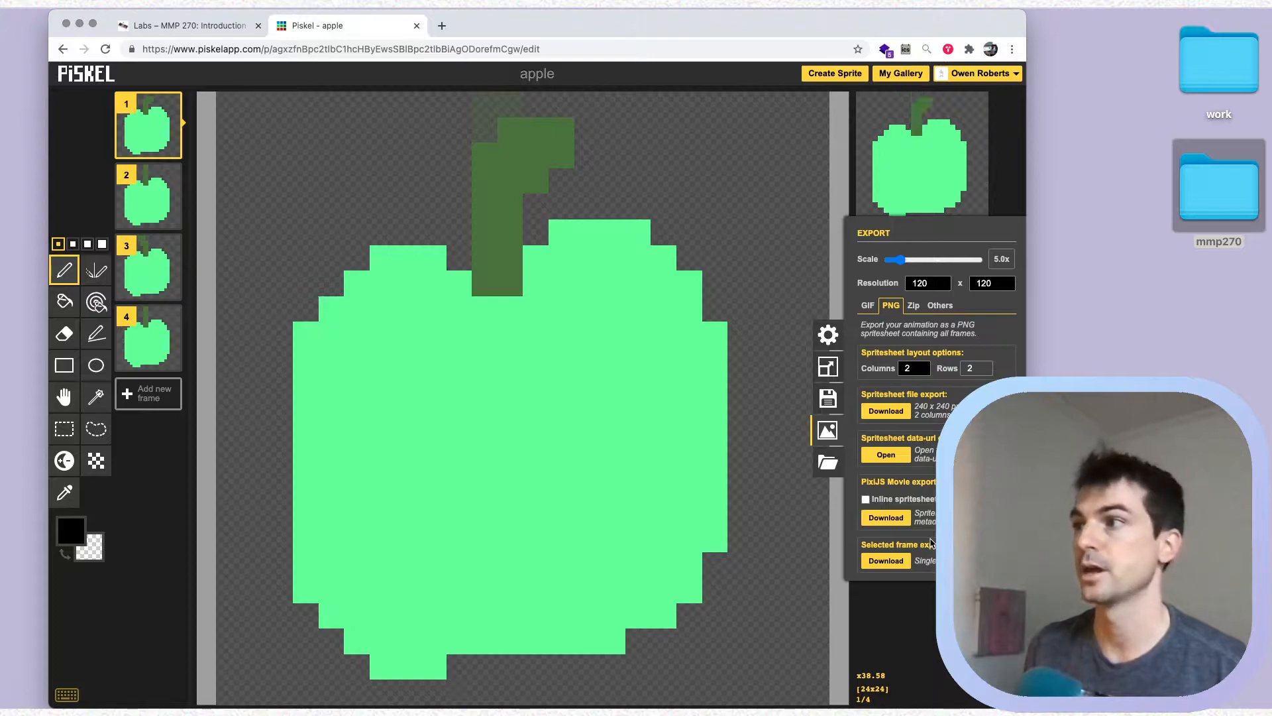
Set the apple sprite's export resolution to 128 x 128 and download the selected frame as a PNG
left_click_drag(898, 260, 888, 261)
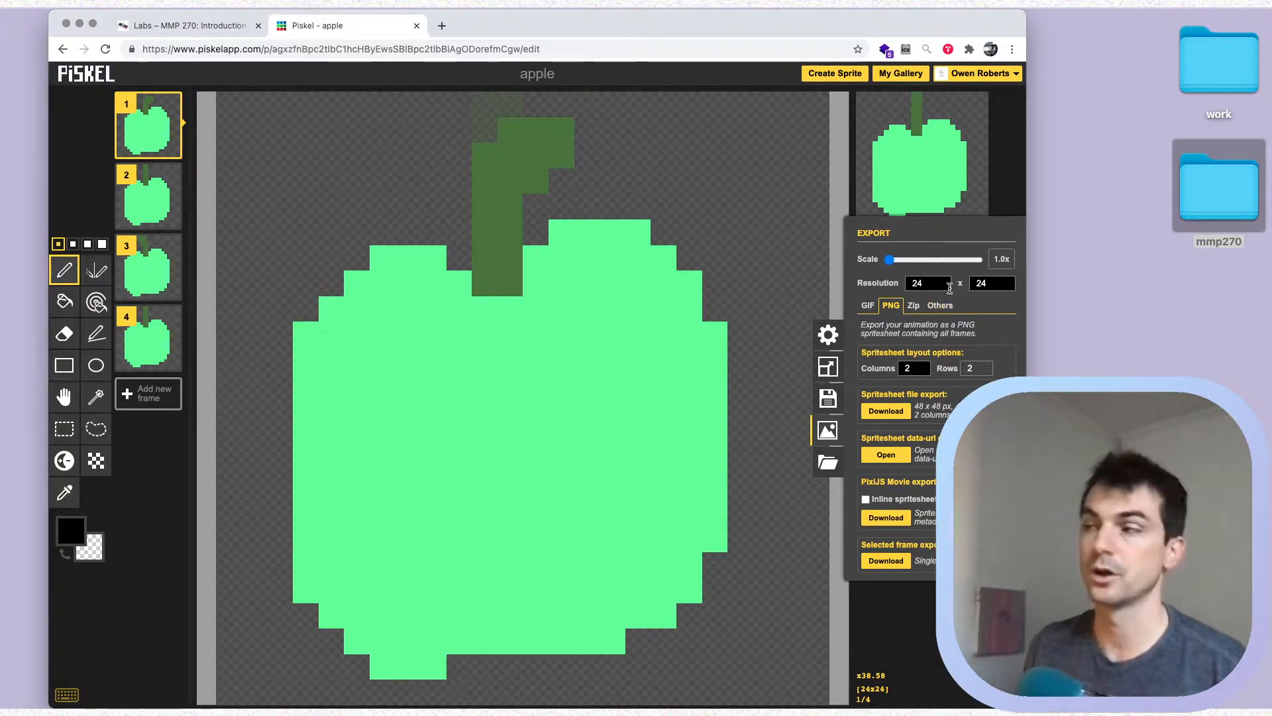
left_click_drag(890, 260, 900, 260)
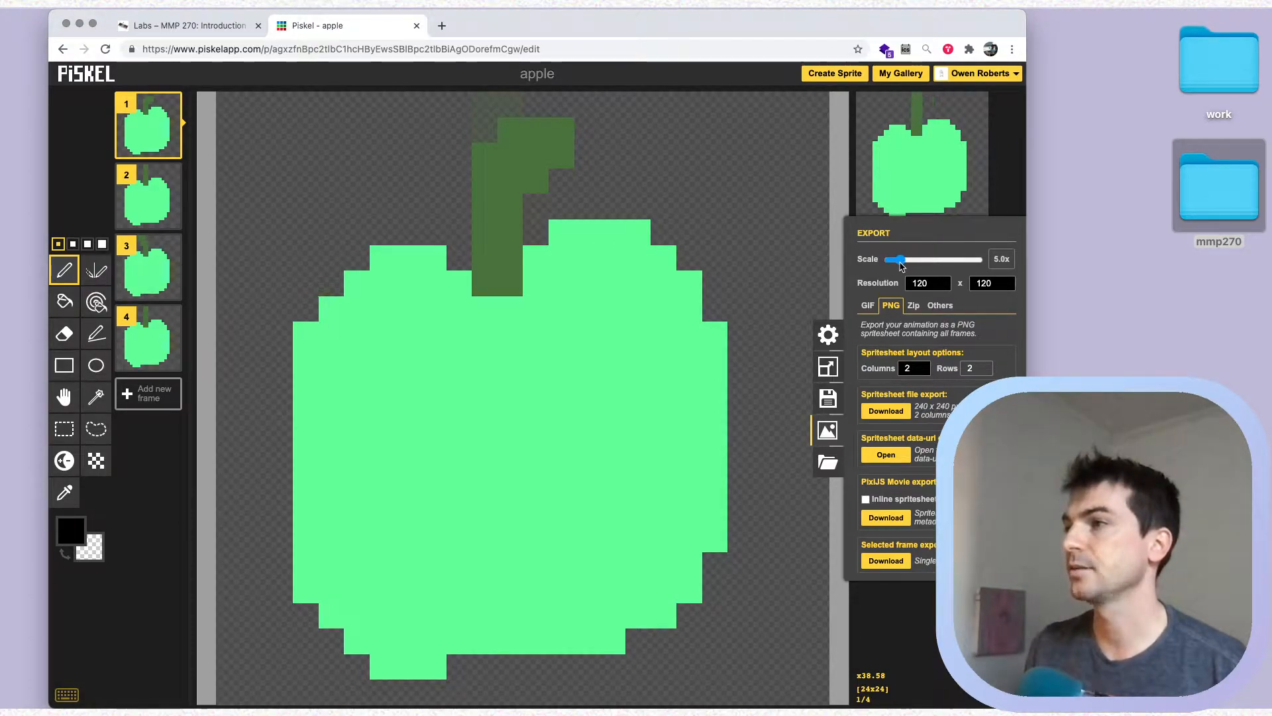
left_click(925, 285)
key("BackSpace")
type("8")
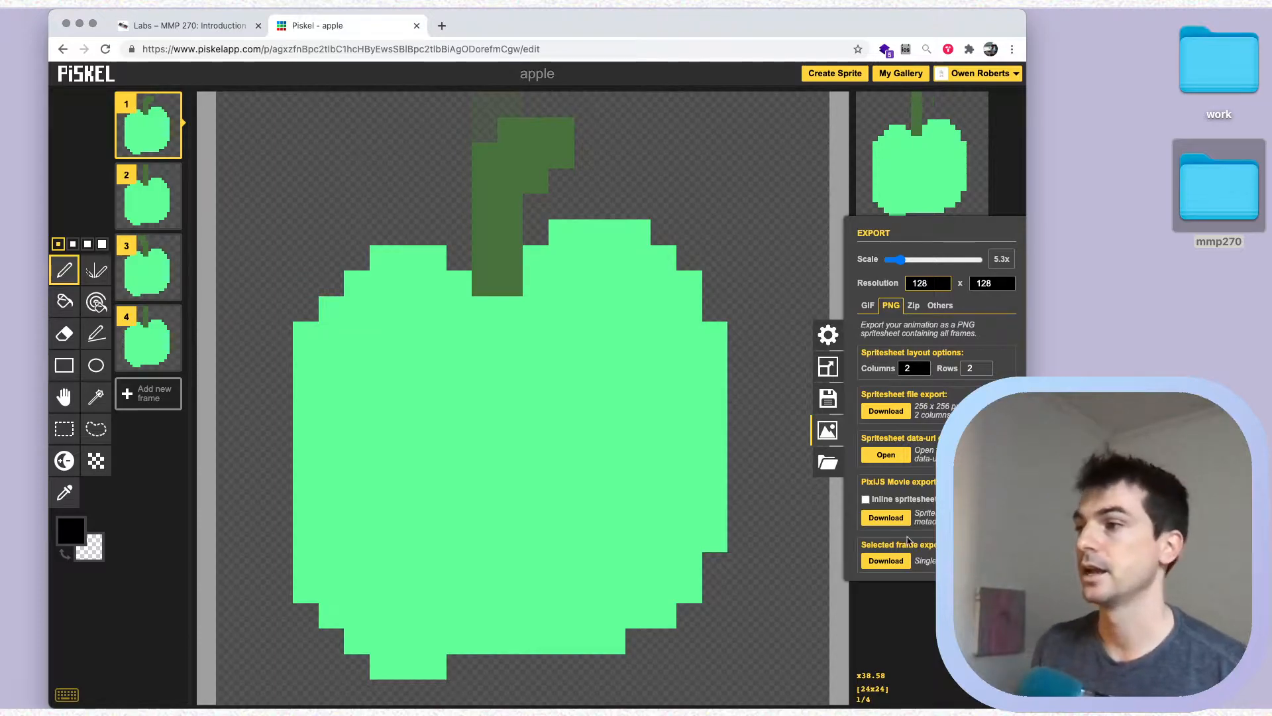
left_click(886, 560)
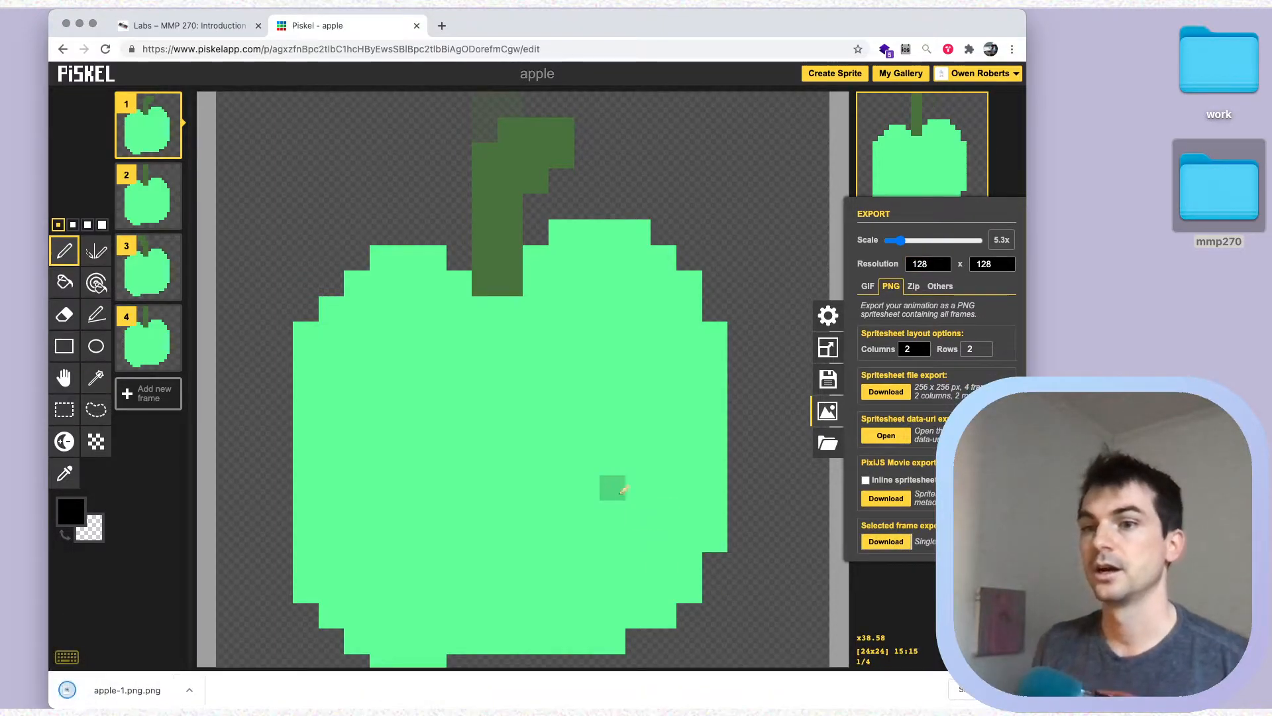
Switch to Finder and show the Downloads folder in a new window beside the midterm folder
key("super+Tab")
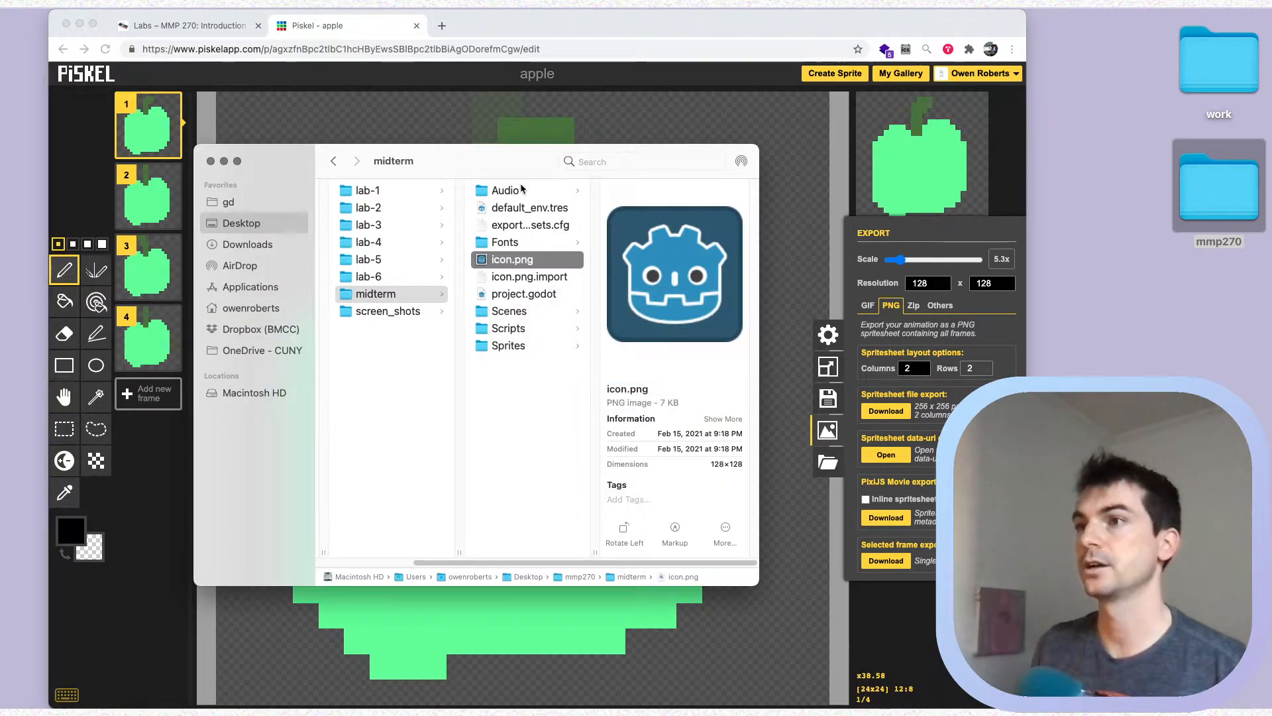
left_click_drag(513, 172, 373, 93)
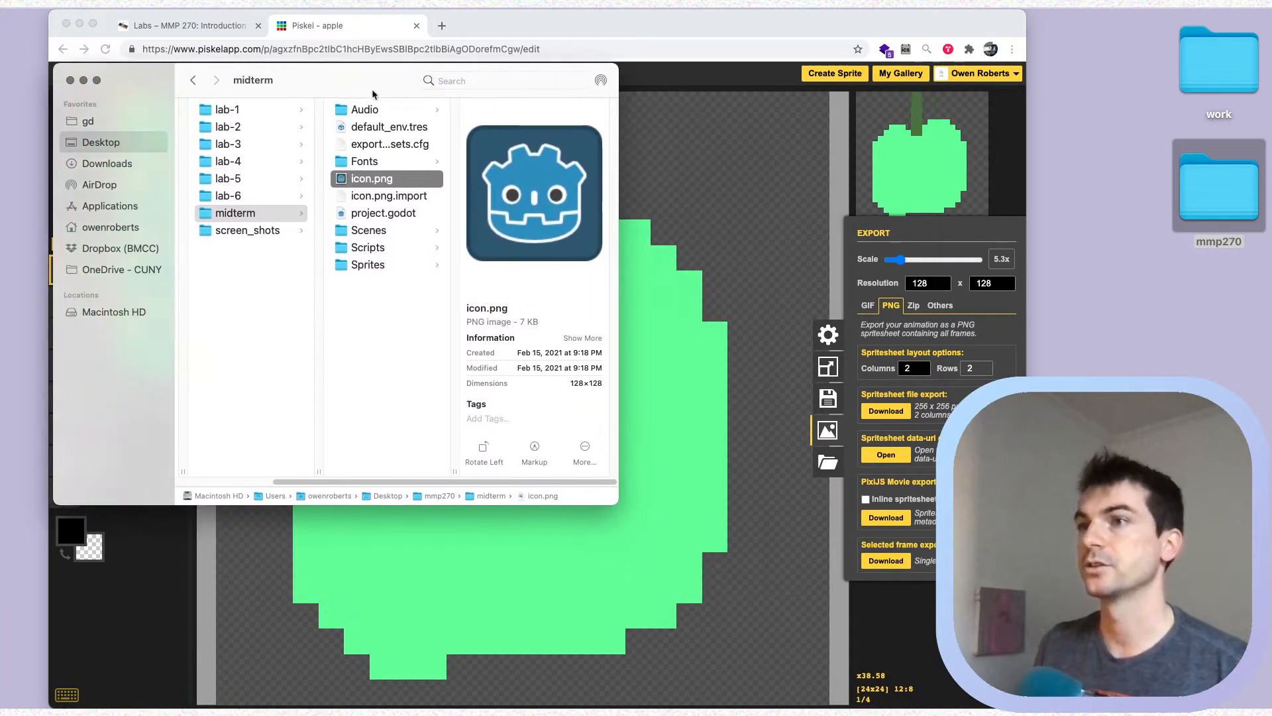
key("super+n")
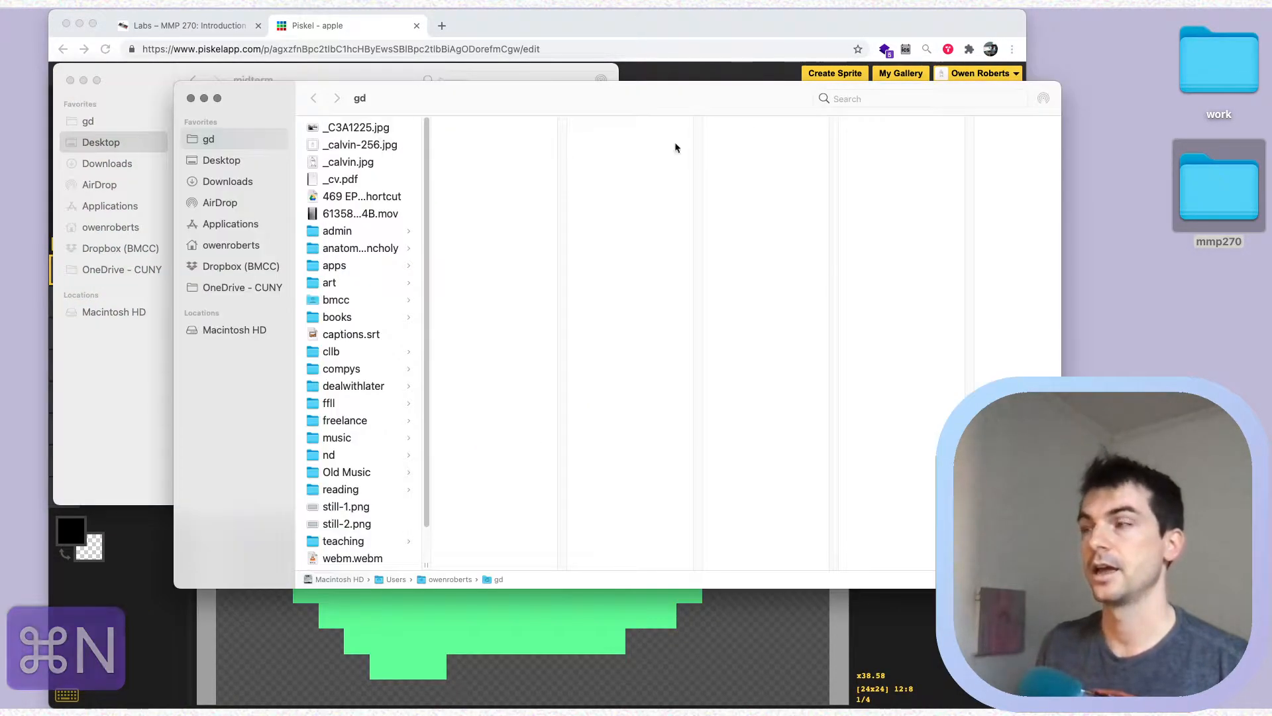
left_click_drag(507, 105, 954, 69)
left_click(670, 147)
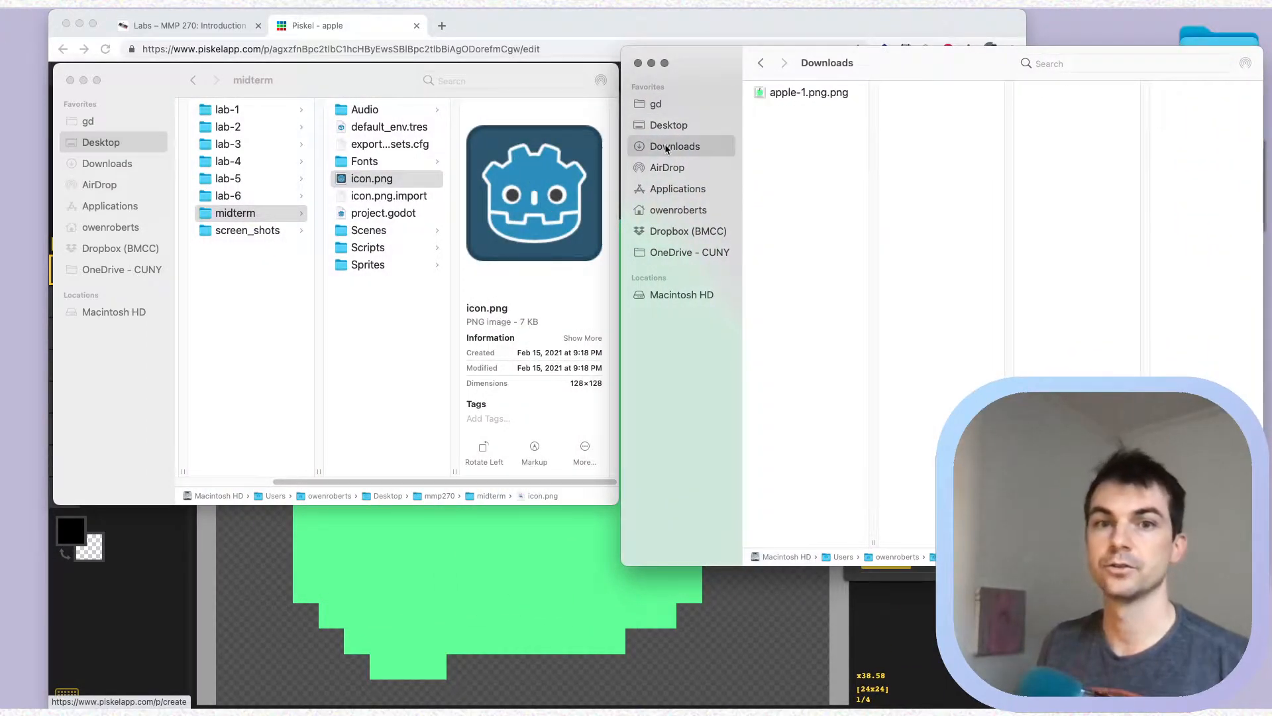
Rename the downloaded file apple-1.png.png as icon.png
left_click(773, 93)
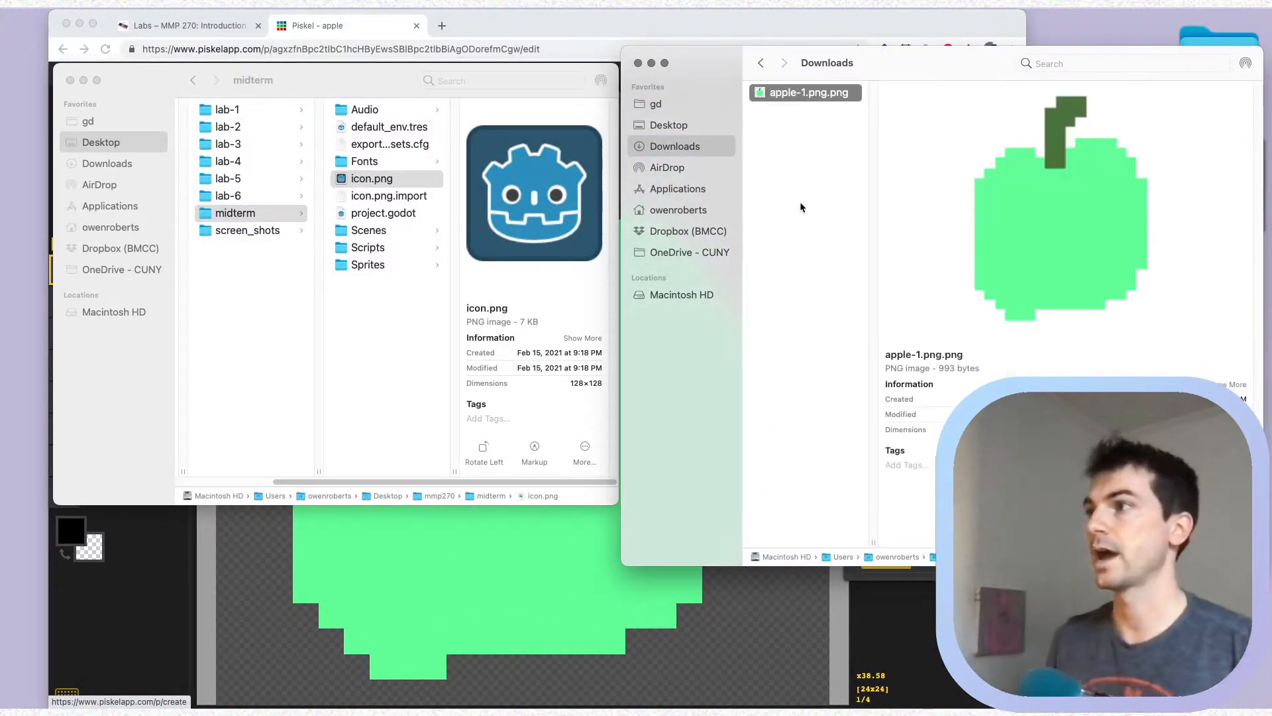
key("Return")
type("icon")
key("Return")
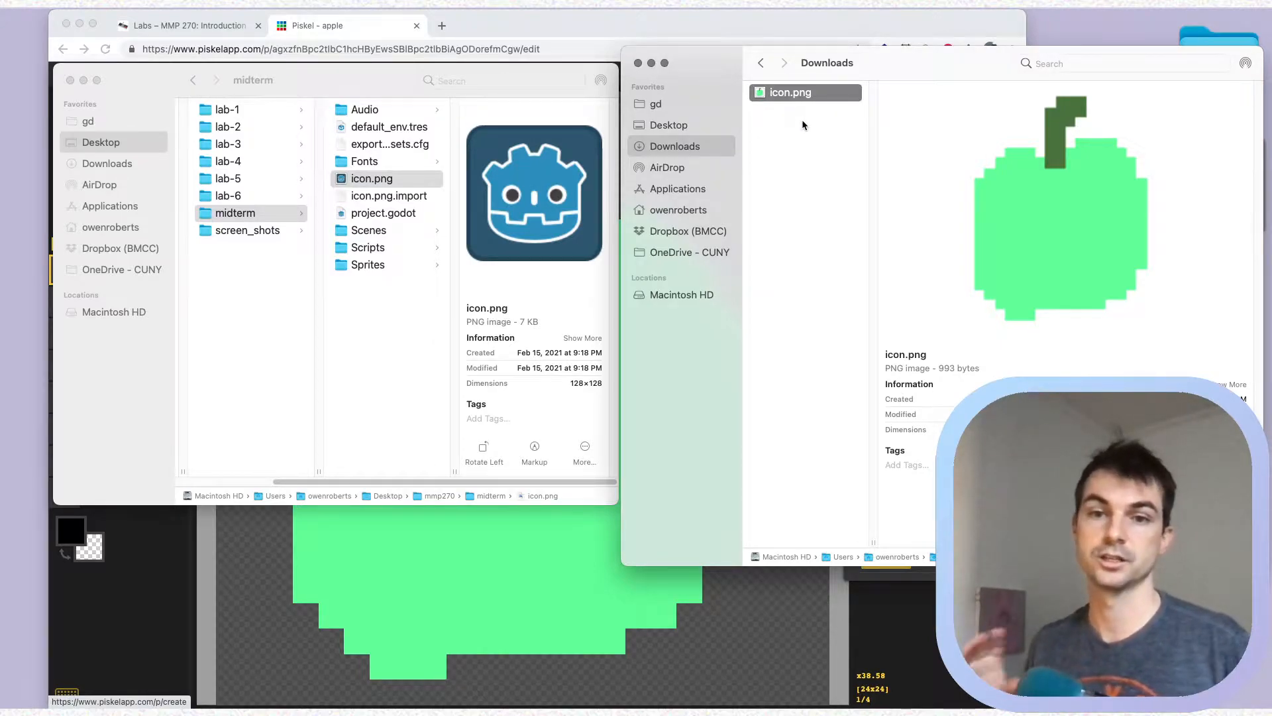
Move the new icon.png from Downloads into the midterm folder, replacing the existing one, and close the Downloads window
left_click_drag(798, 96, 416, 329)
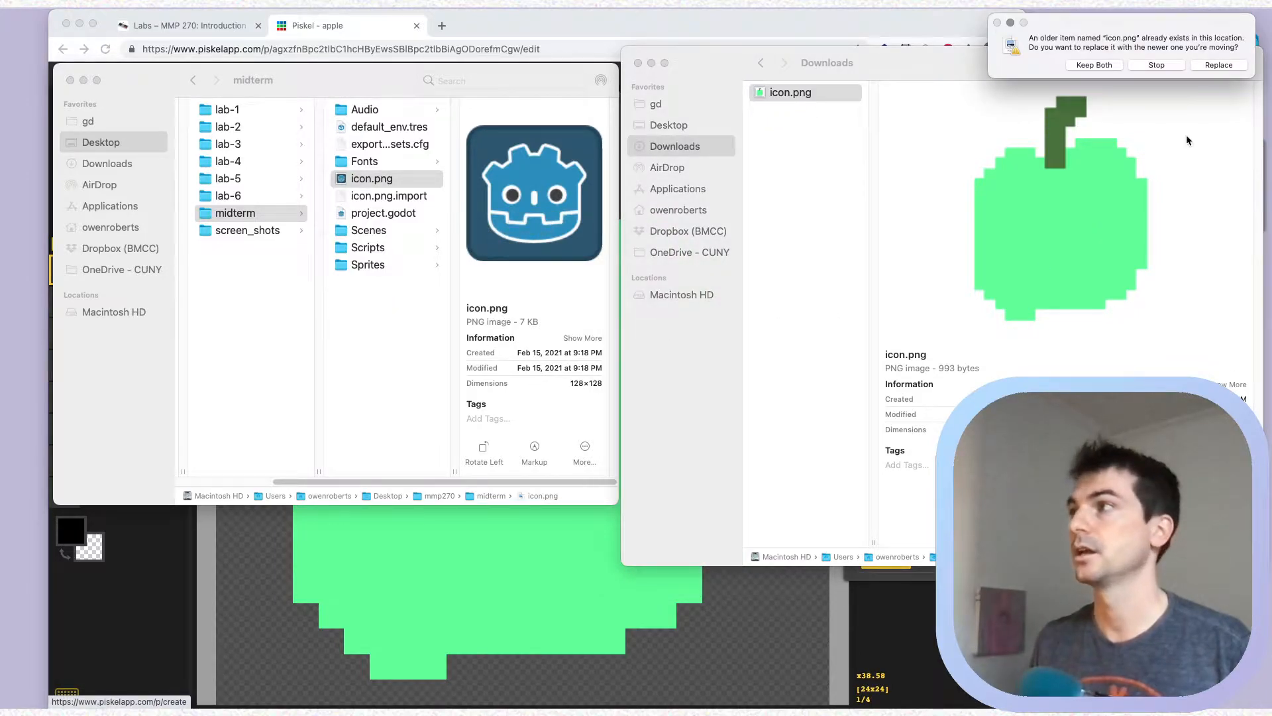
left_click(1218, 65)
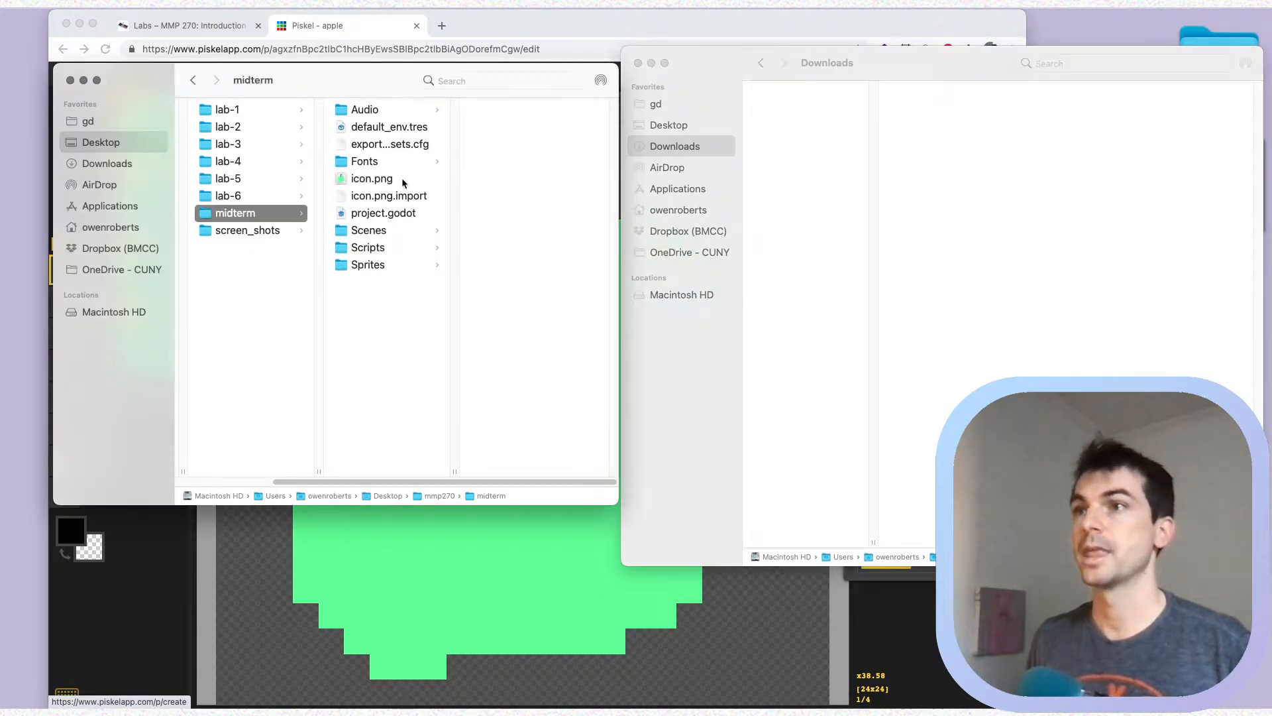
left_click(410, 183)
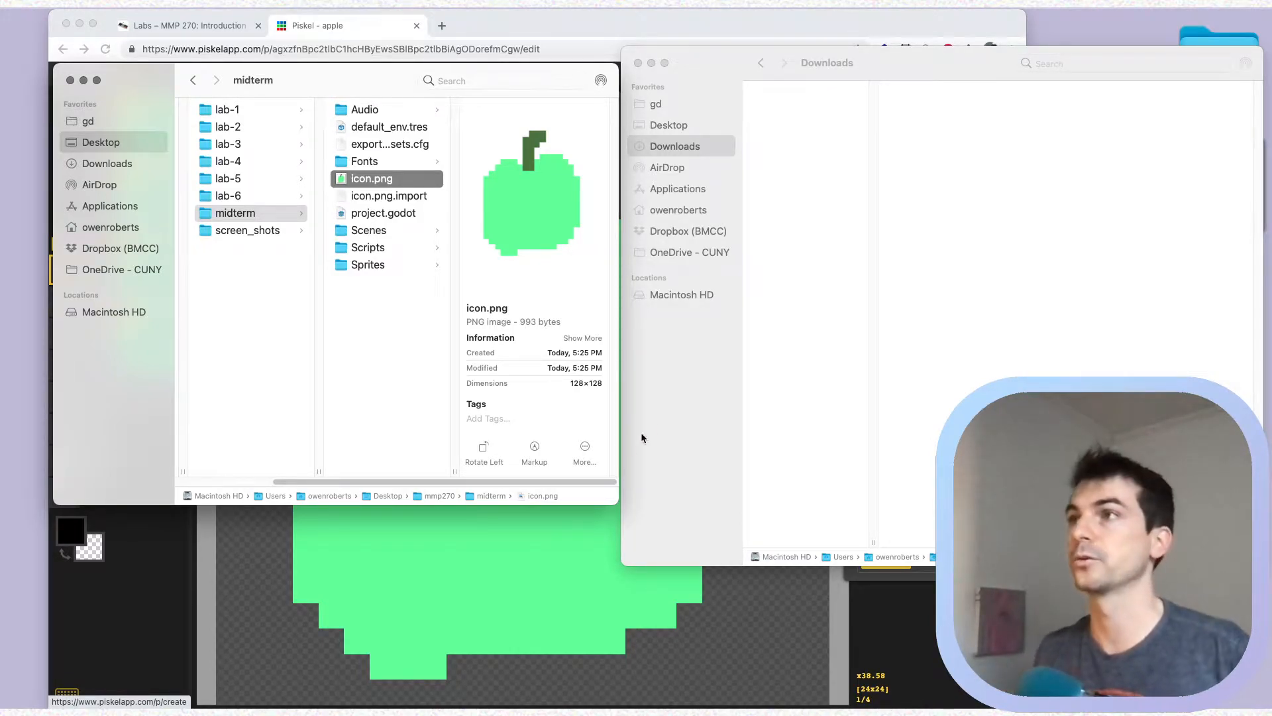
left_click(638, 63)
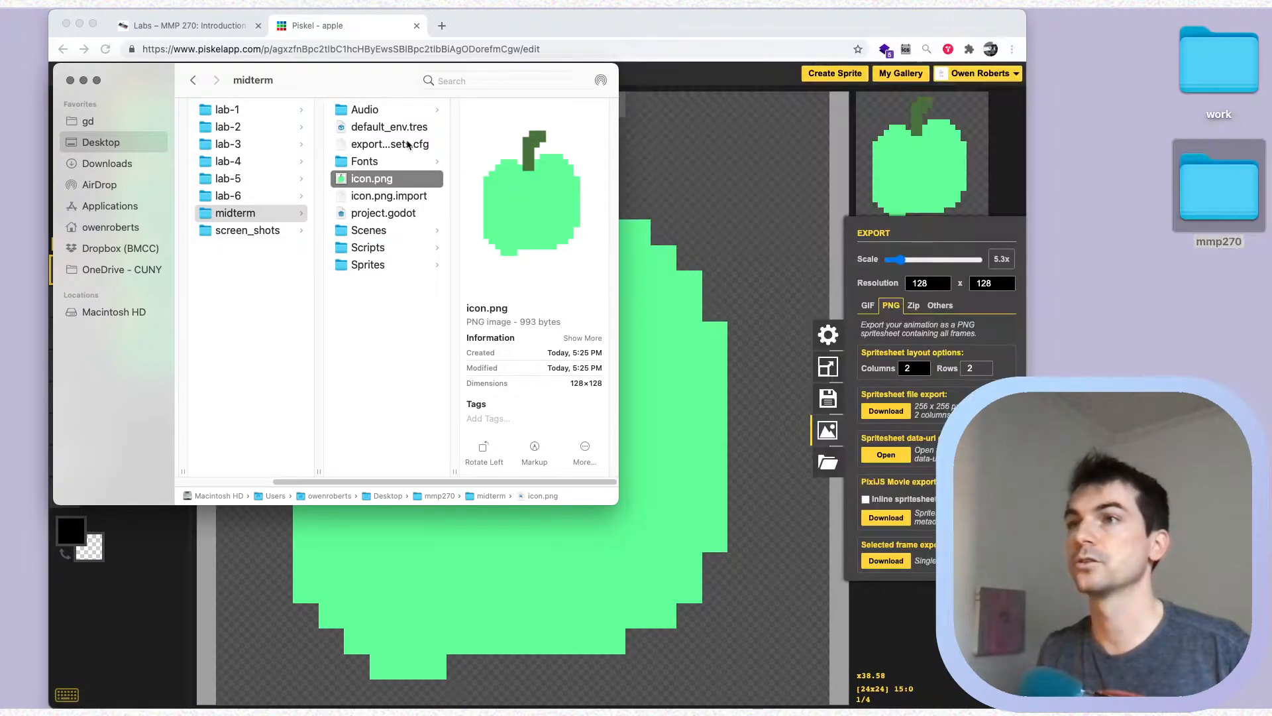
Open the midterm folder's project.godot in Godot Engine
left_click_drag(380, 86, 598, 77)
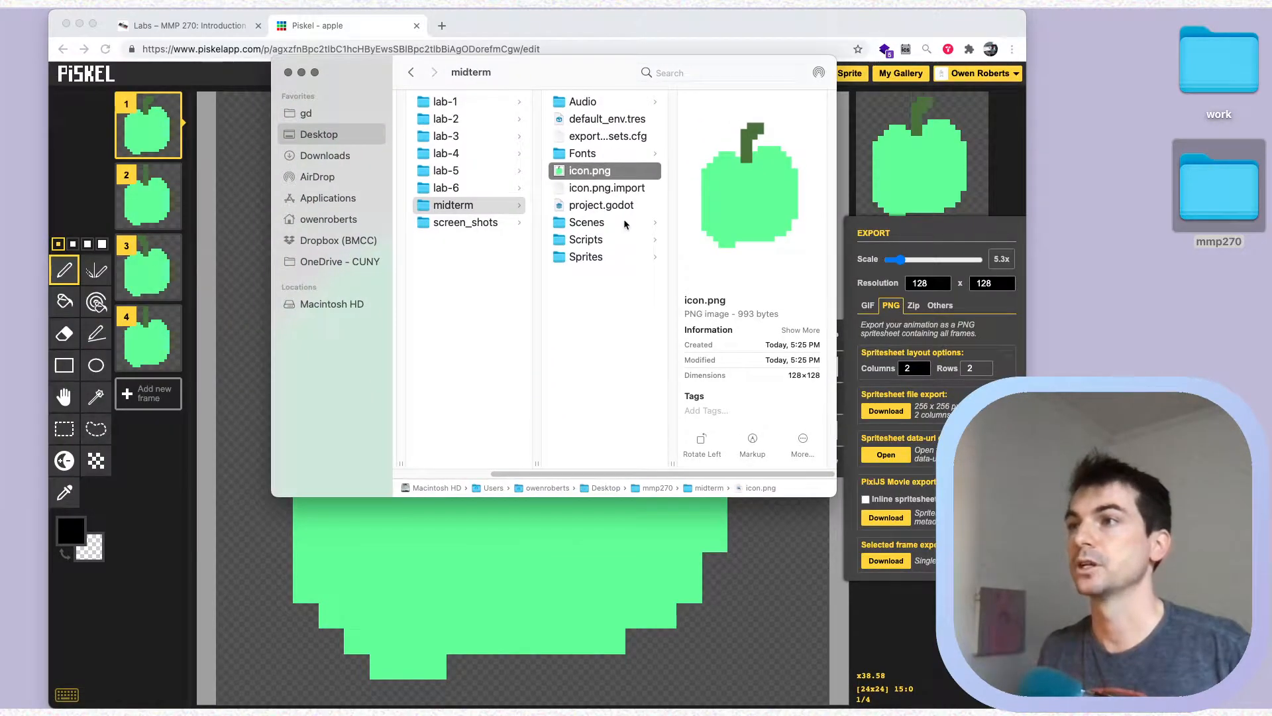
left_click(603, 207)
double_click(602, 207)
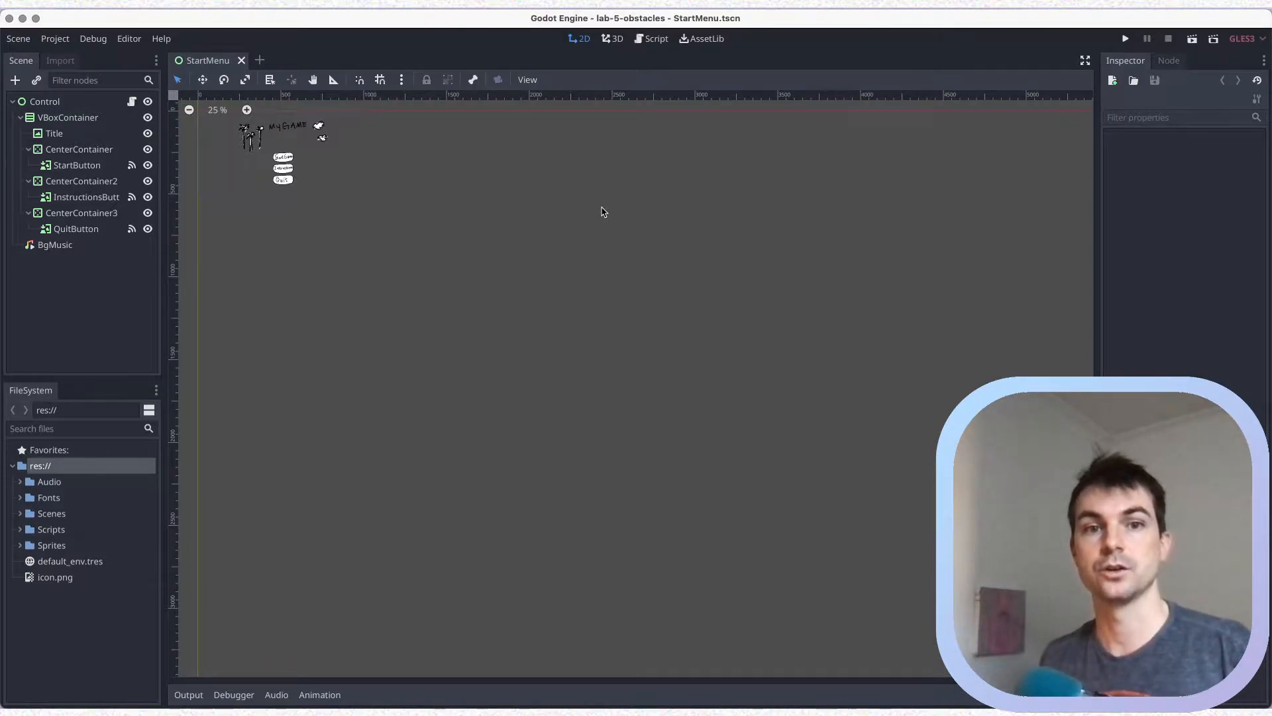
scroll(353, 149, "up", 6)
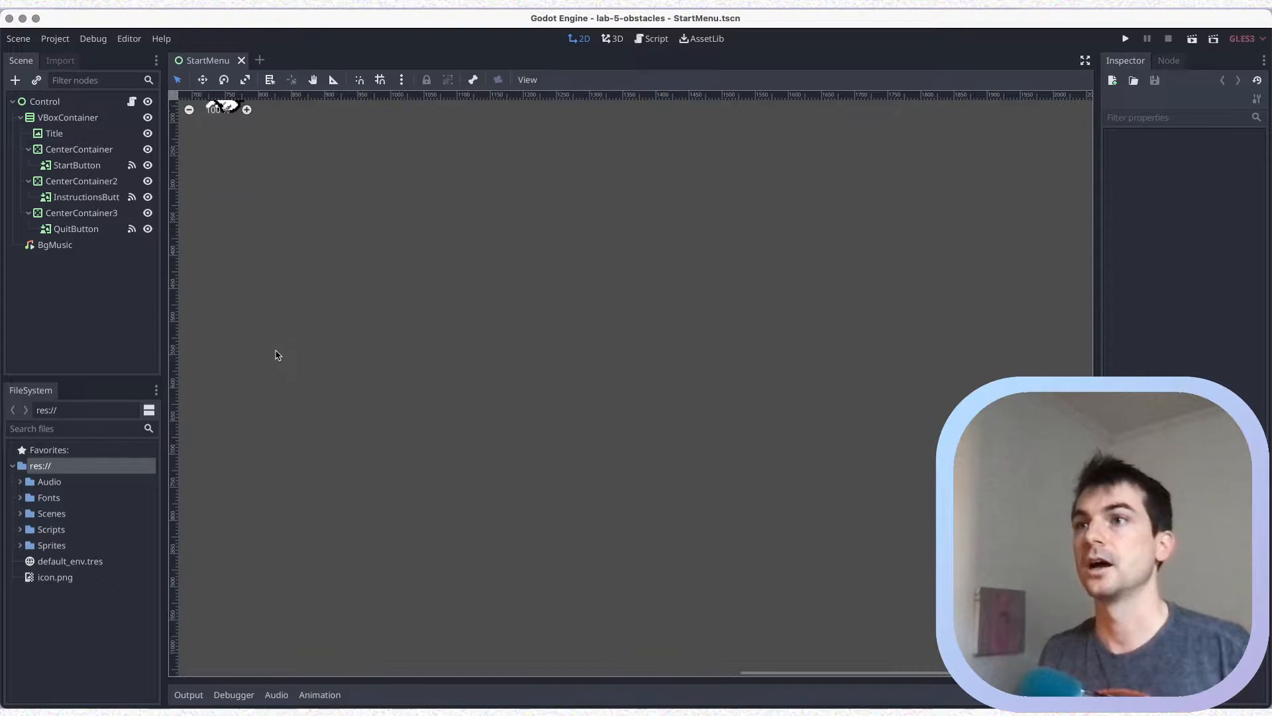
scroll(824, 489, "left", 10)
scroll(824, 489, "up", 4)
scroll(840, 457, "left", 1)
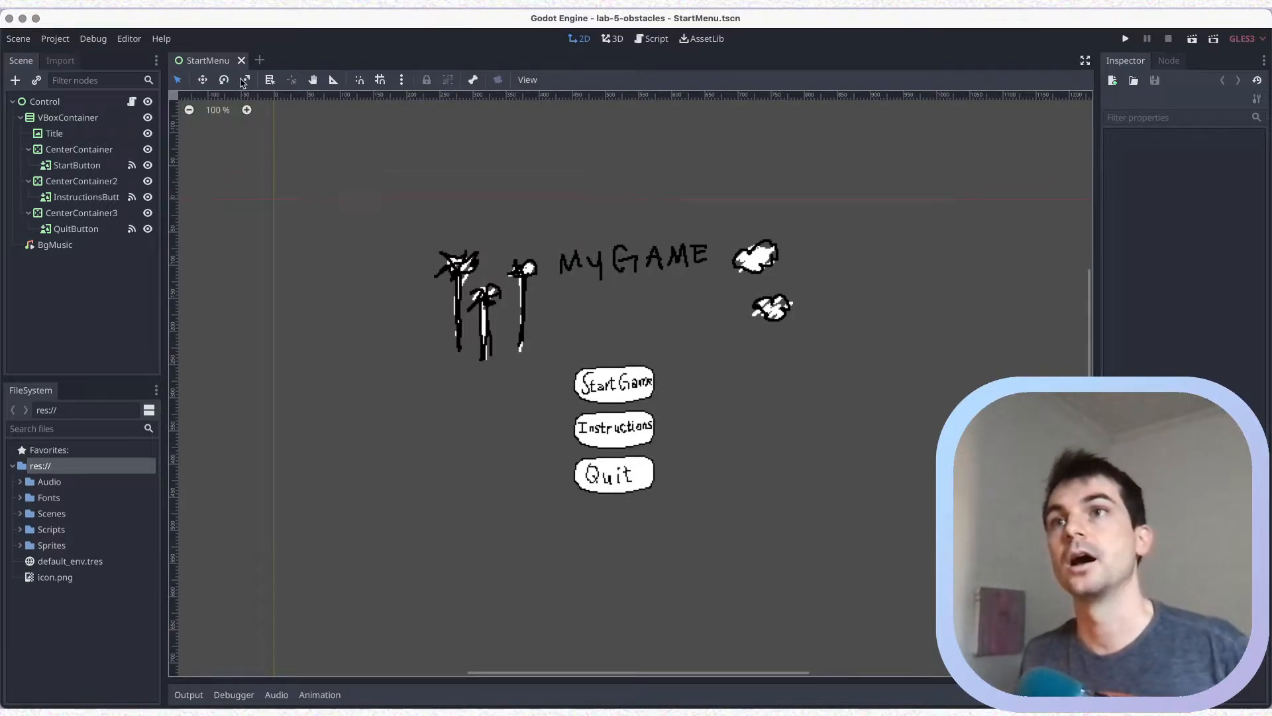
Make the game window non-resizable in the project's display window settings and save the scene
left_click(55, 38)
left_click(69, 58)
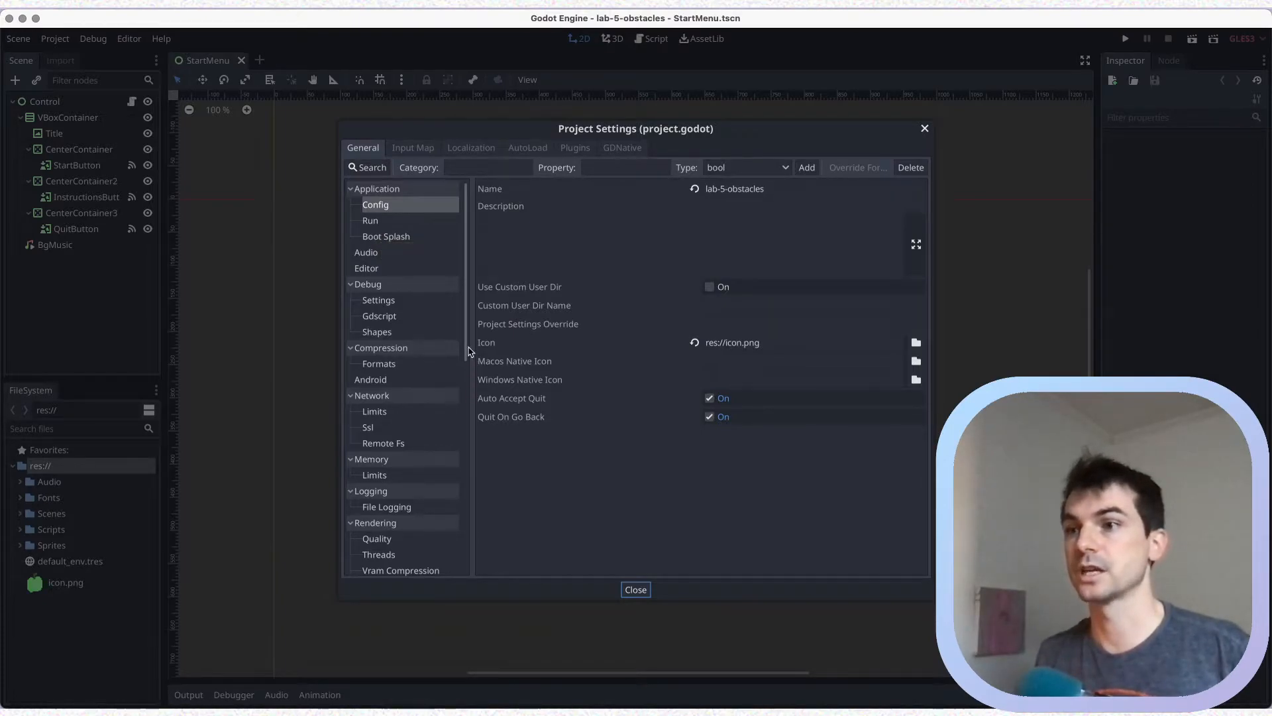
scroll(450, 364, "down", 5)
scroll(444, 366, "down", 5)
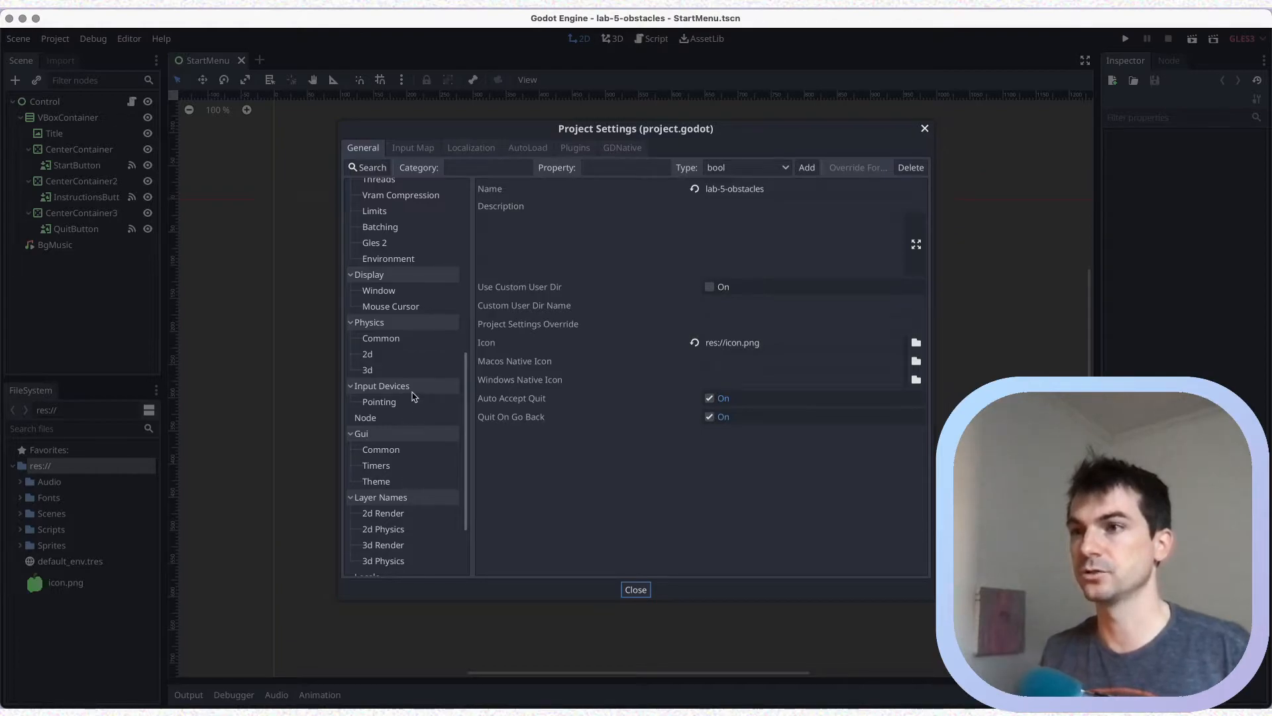
left_click(383, 295)
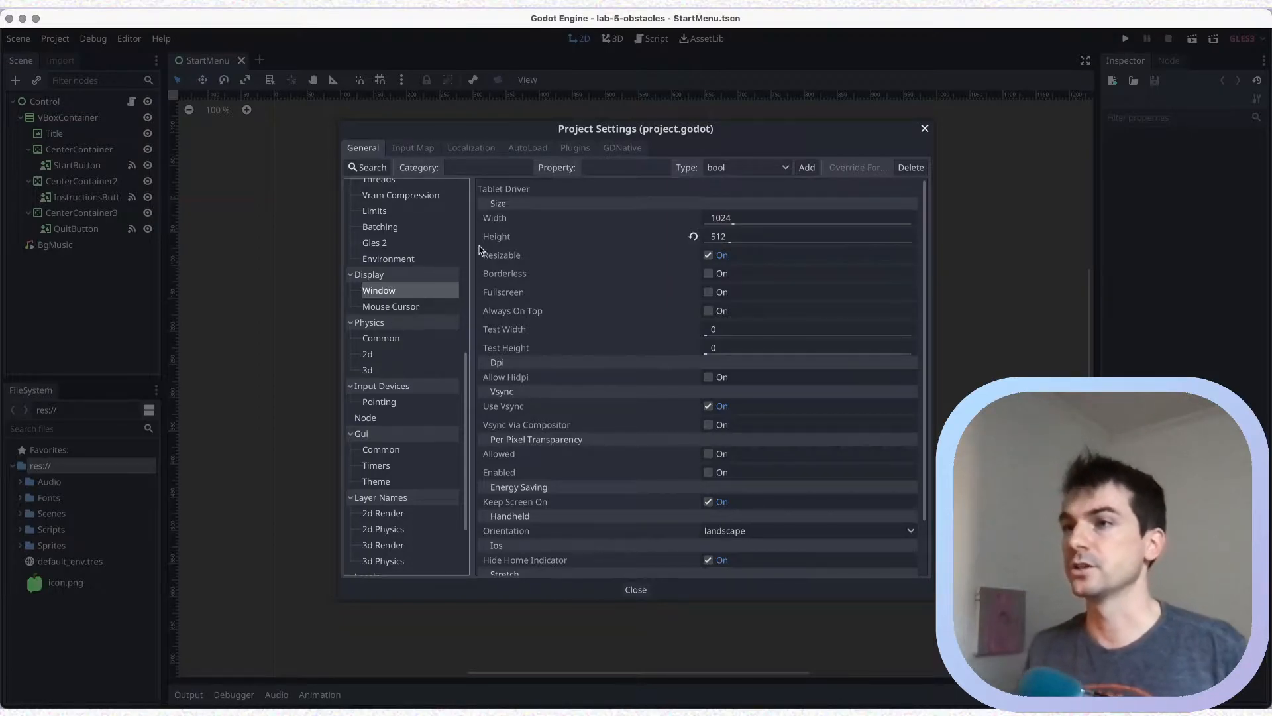
left_click(708, 256)
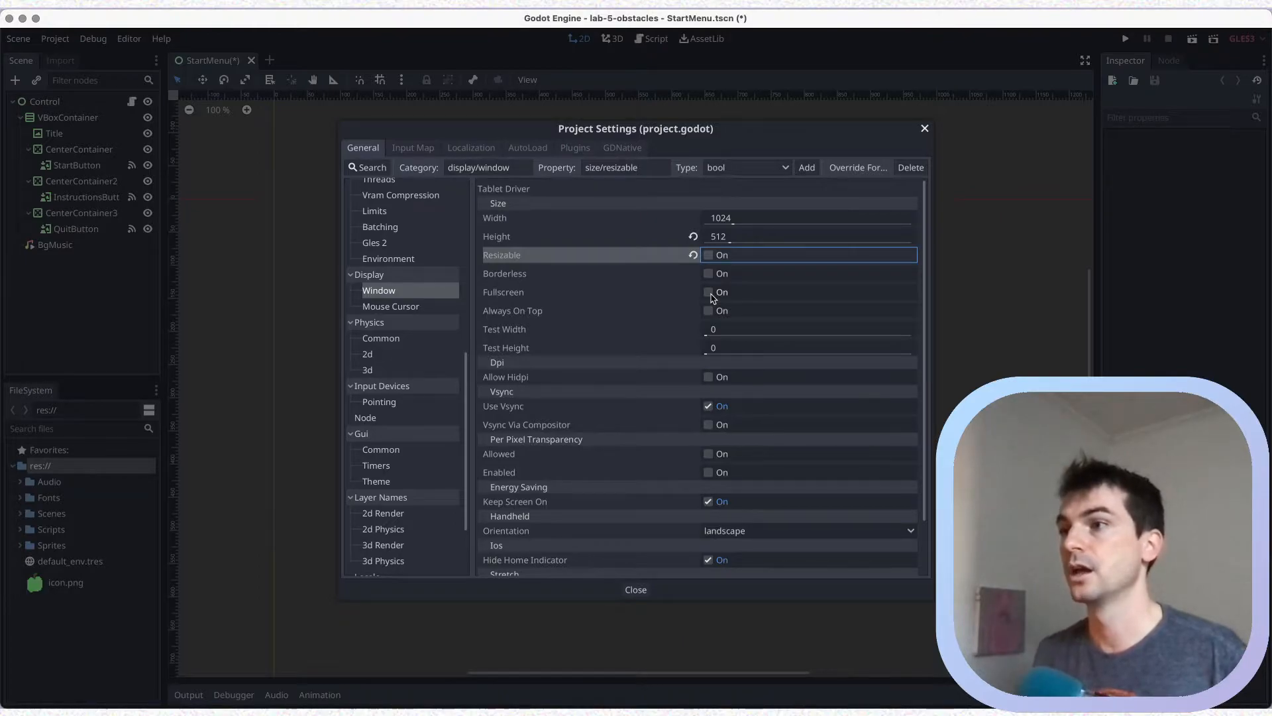
left_click(636, 592)
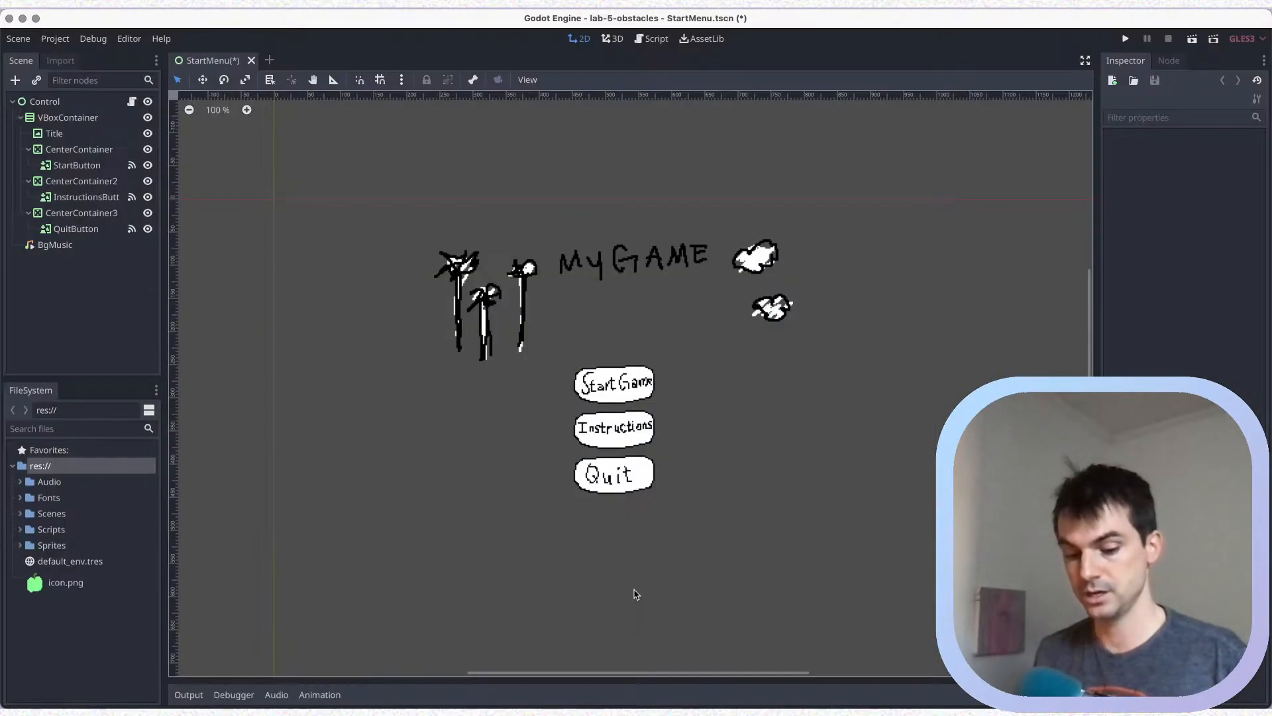
key("super+s")
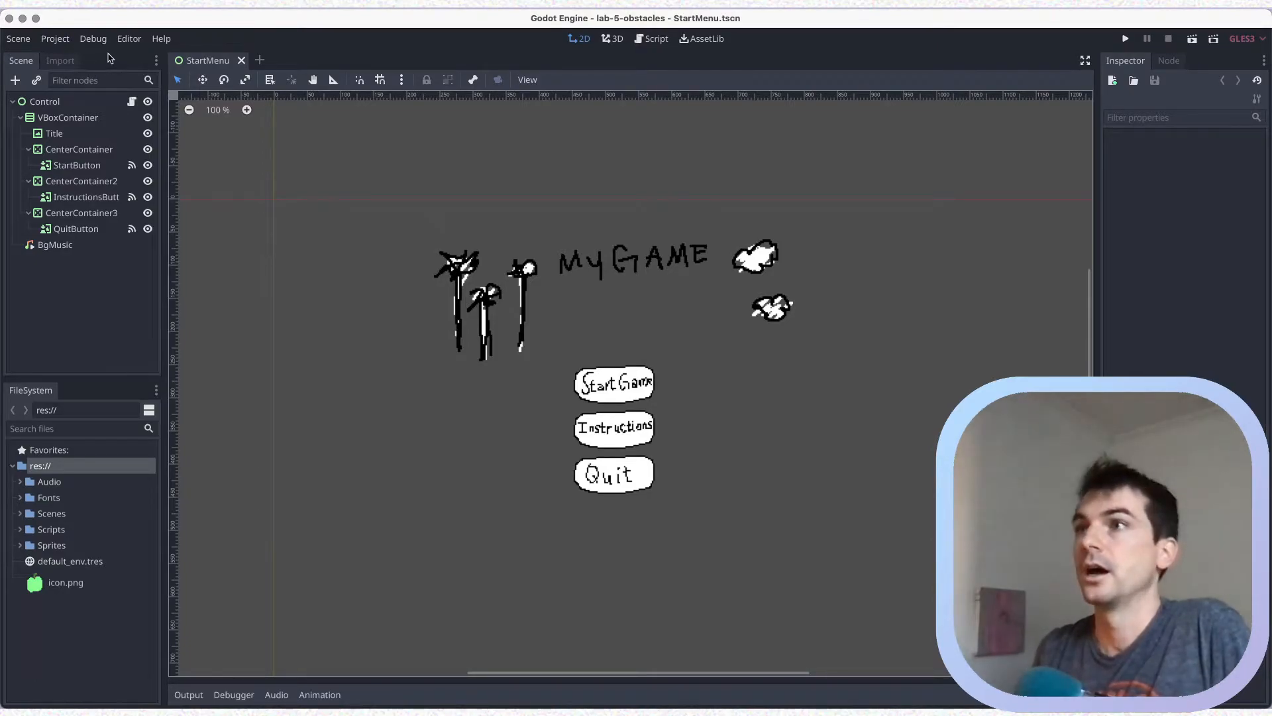
Add a Mac OSX export preset to the project
left_click(55, 40)
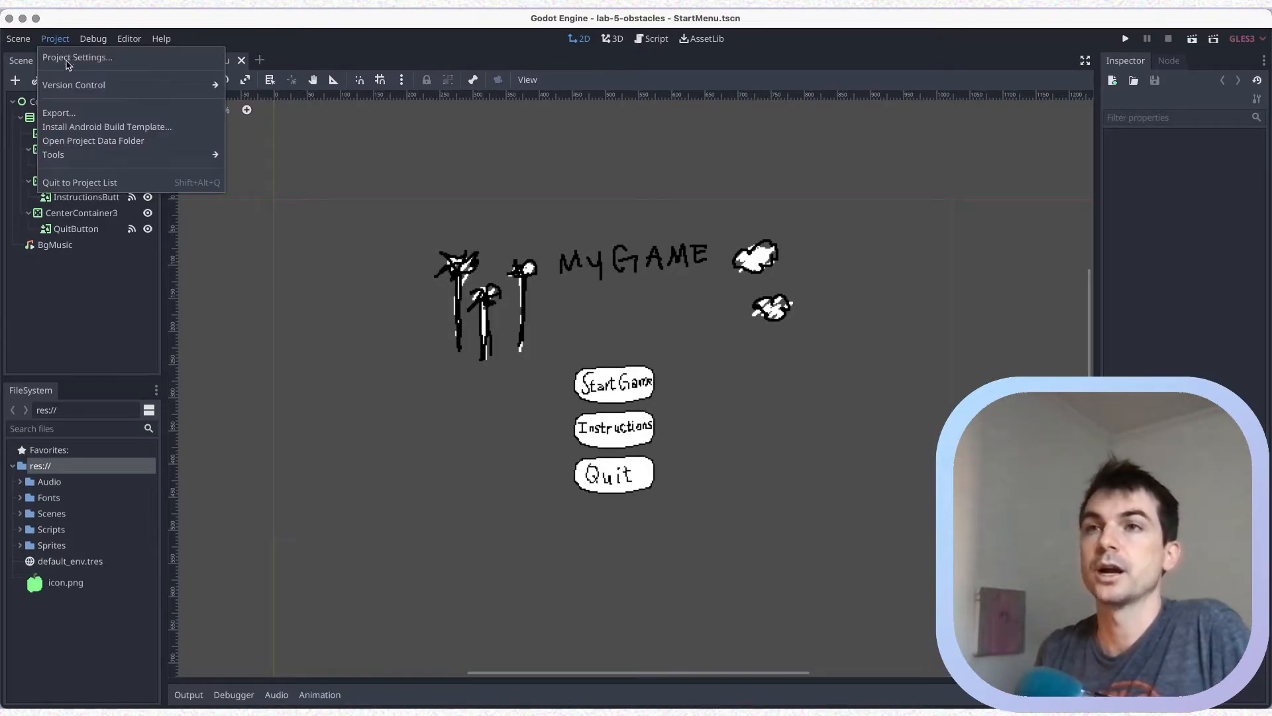
left_click(63, 114)
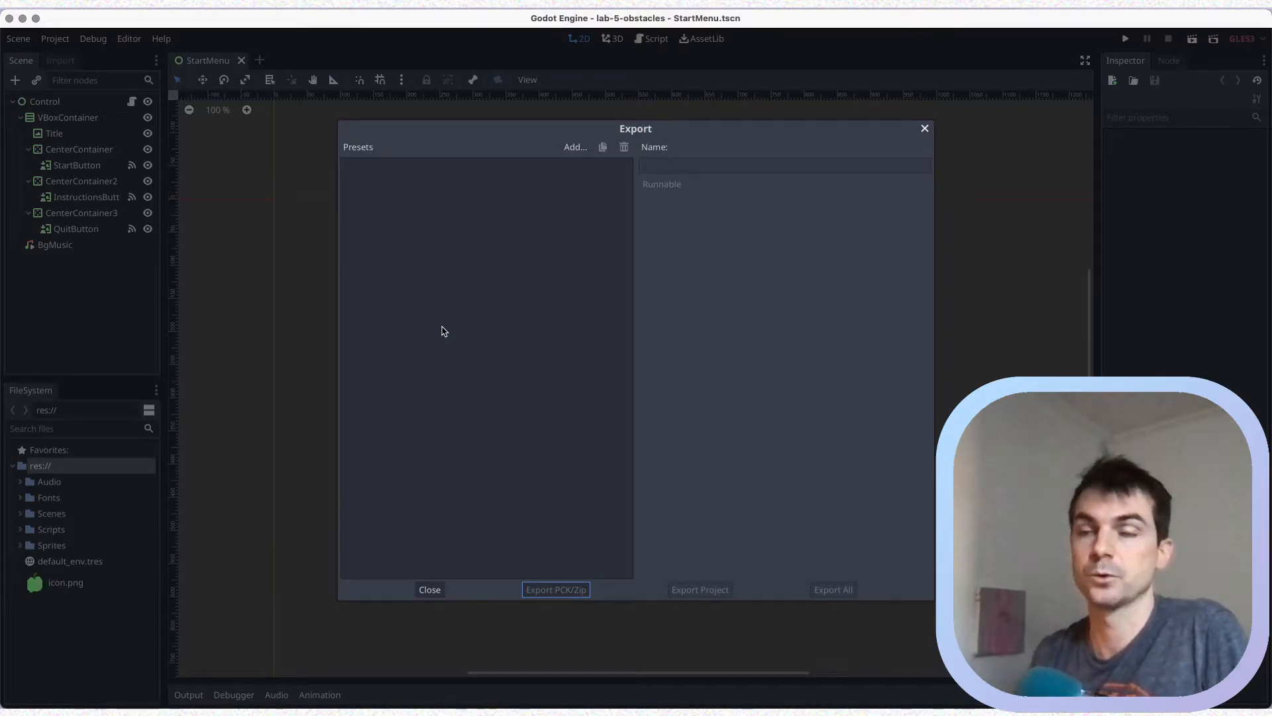
left_click(575, 147)
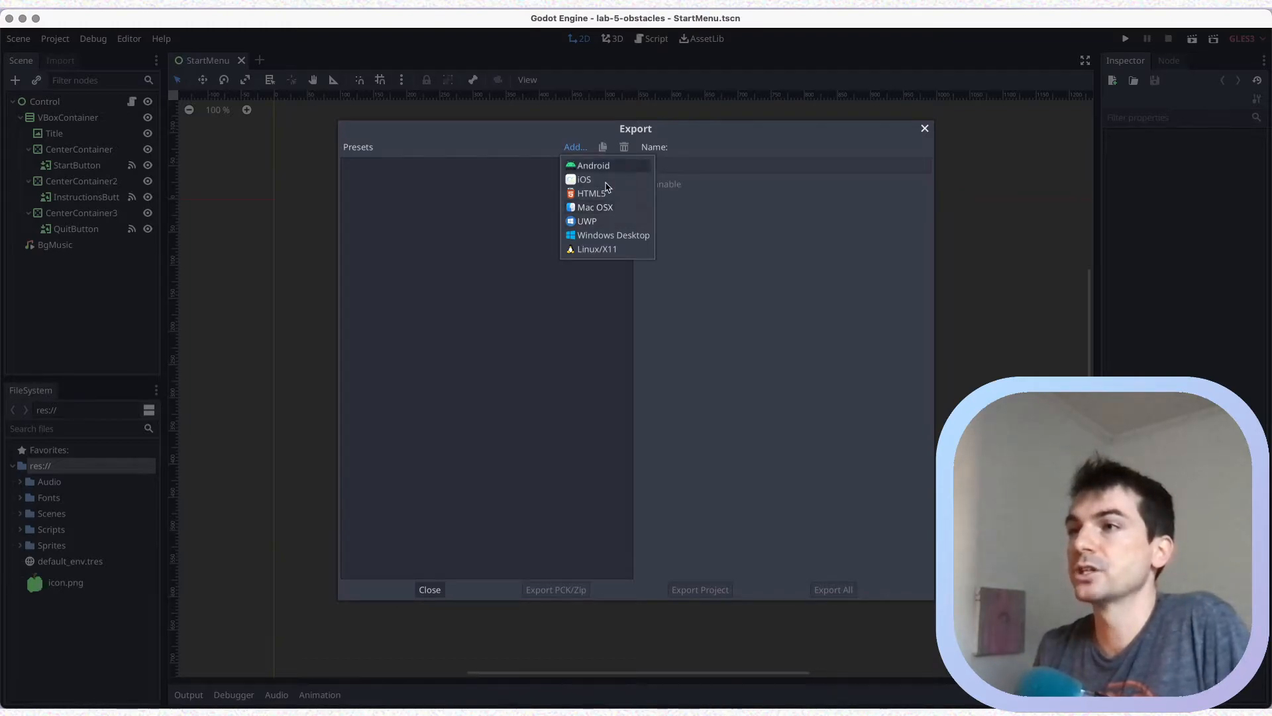
left_click(604, 211)
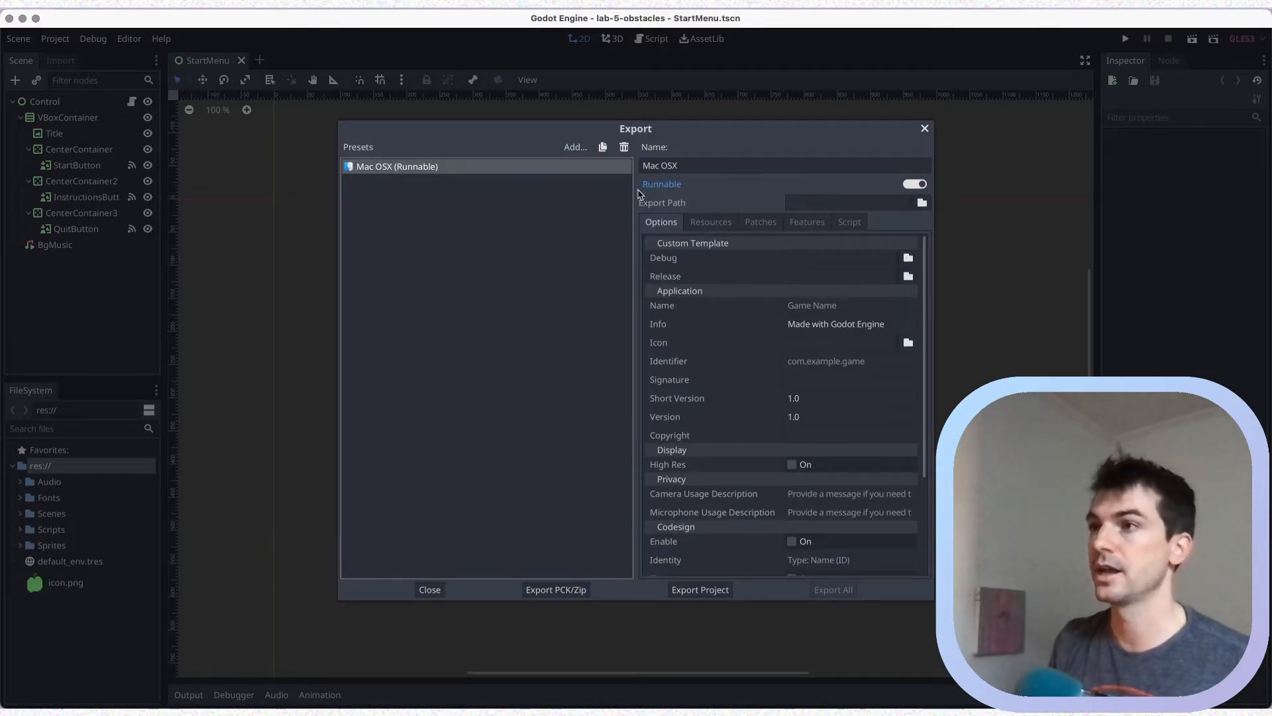
Choose the preset's export path, creating a Builds folder in midterm with a Mac folder inside it
left_click(922, 202)
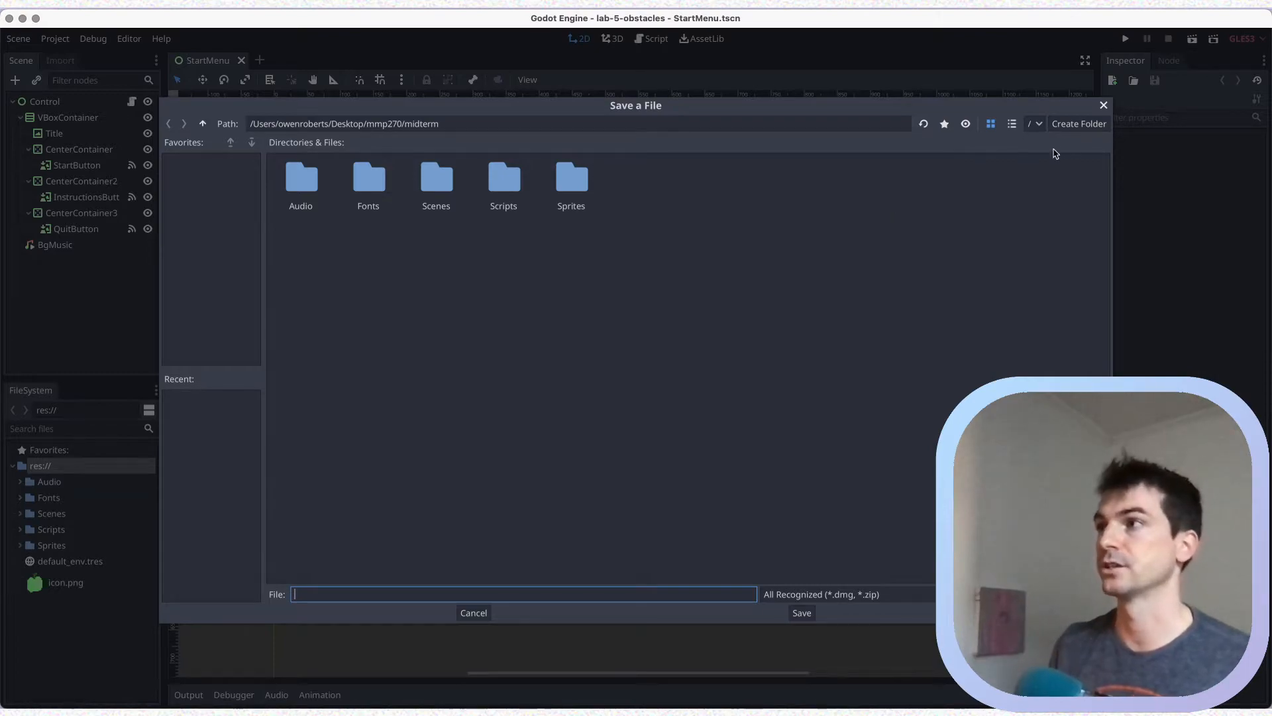
left_click(1080, 123)
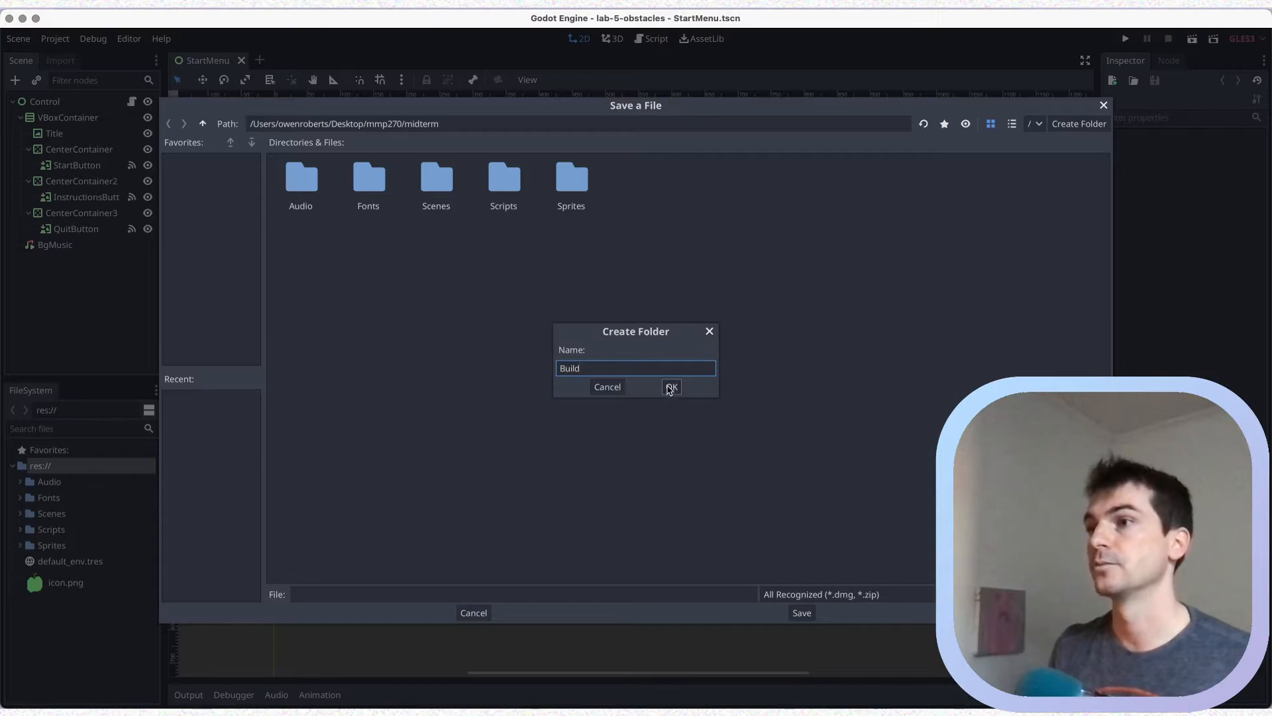
left_click(672, 388)
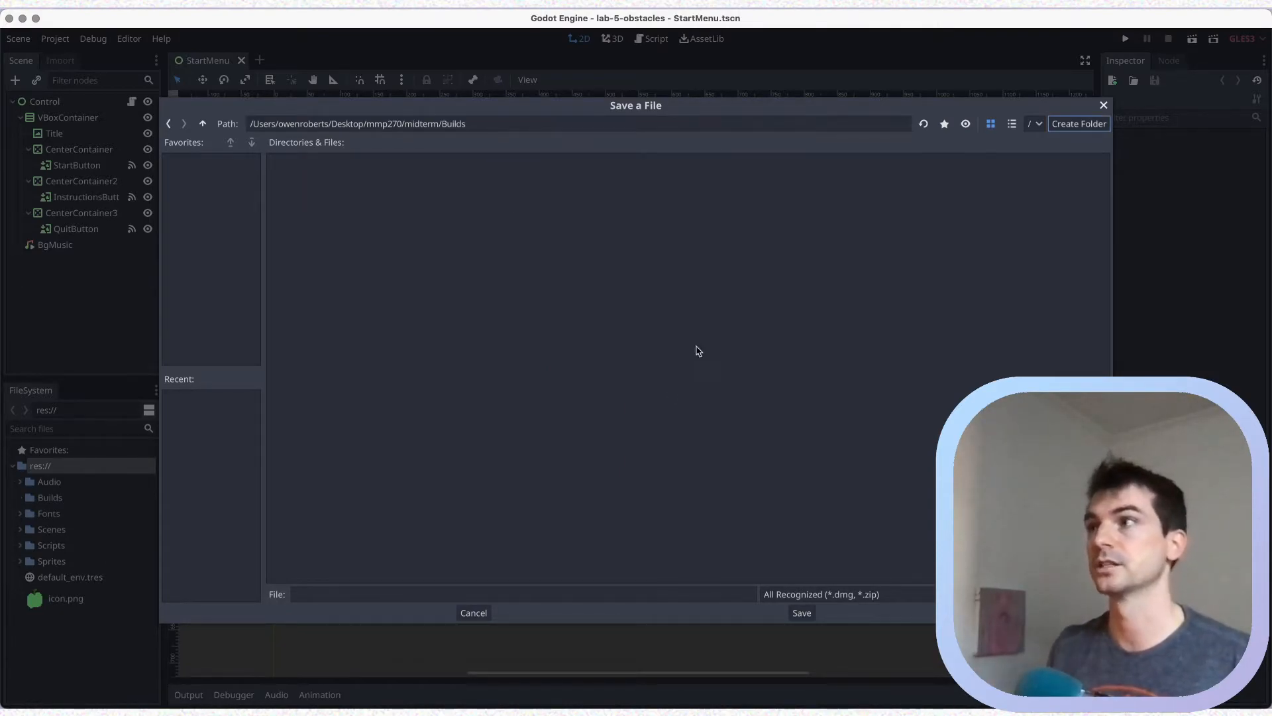
left_click(1068, 132)
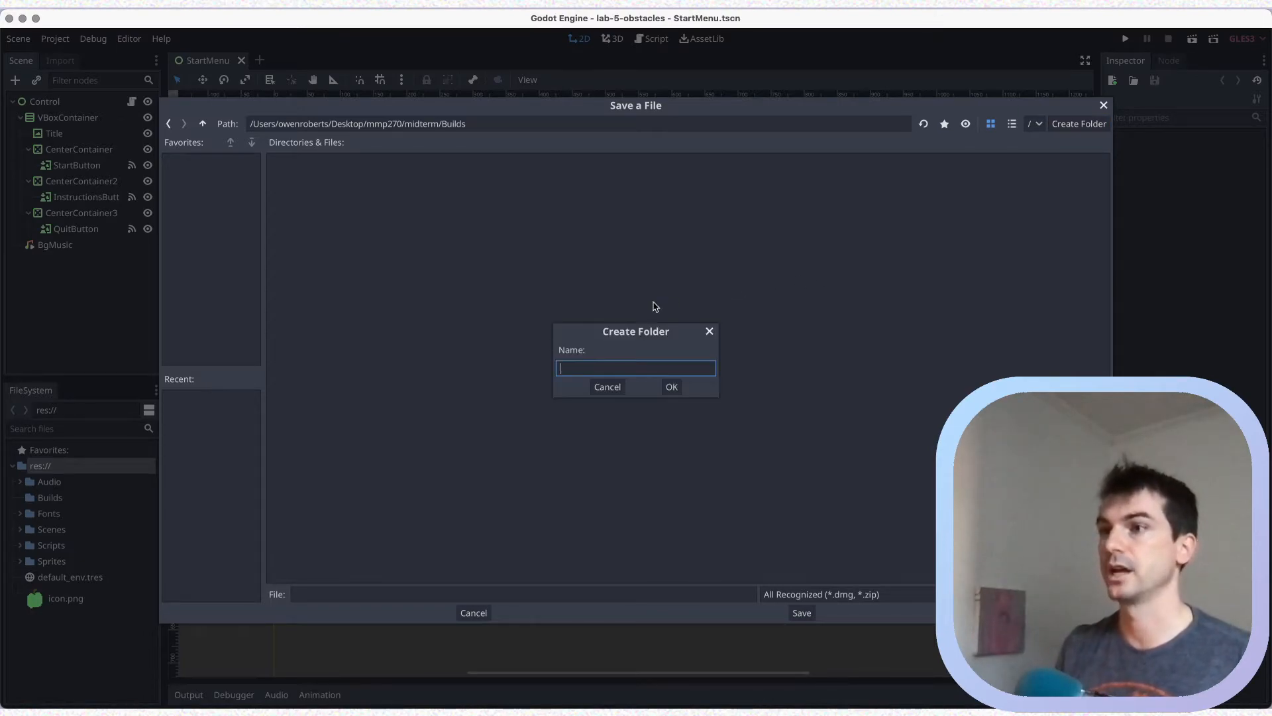
key("Return")
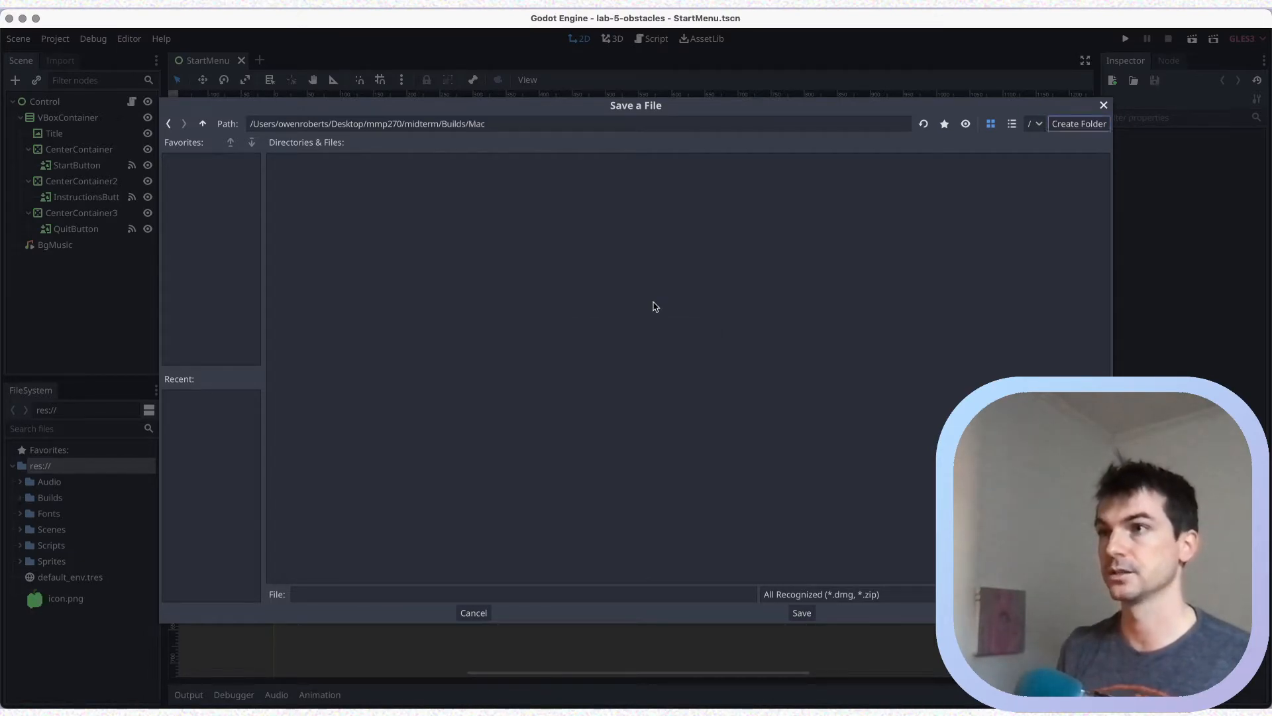
Set the export file format to *.dmg and save the export path with the file name MyGame.dmg
left_click(845, 593)
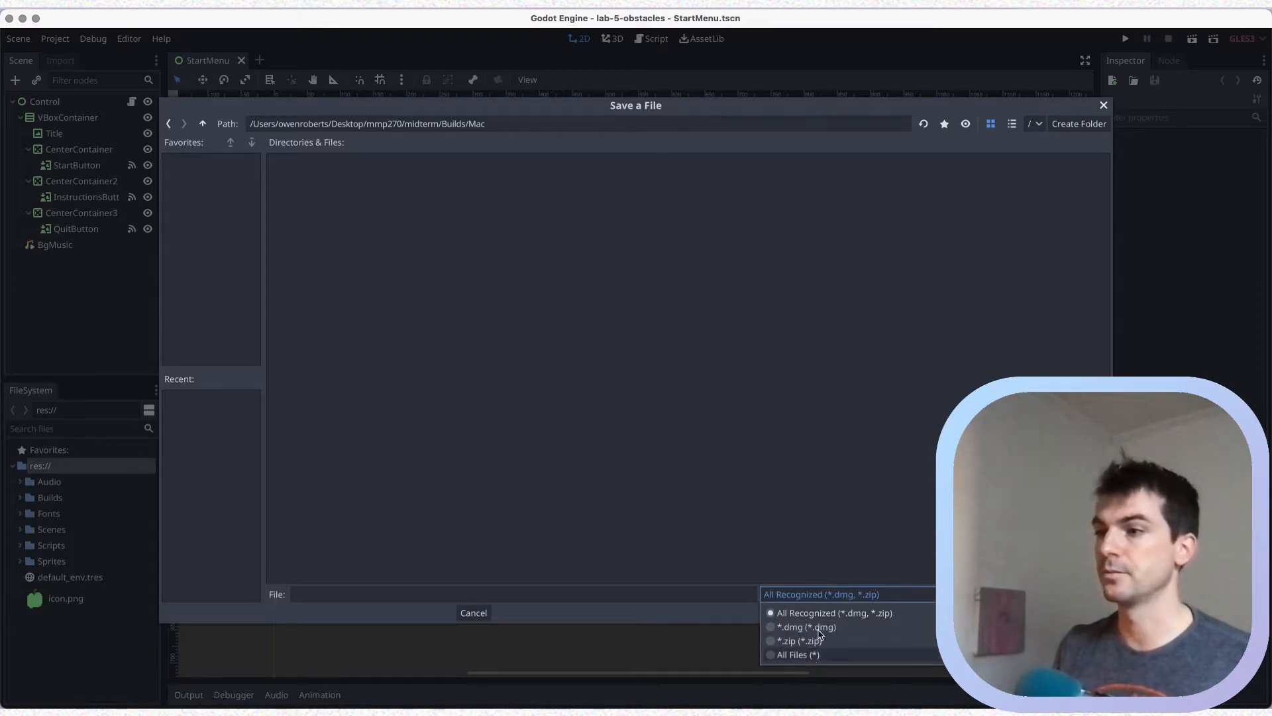
left_click(811, 627)
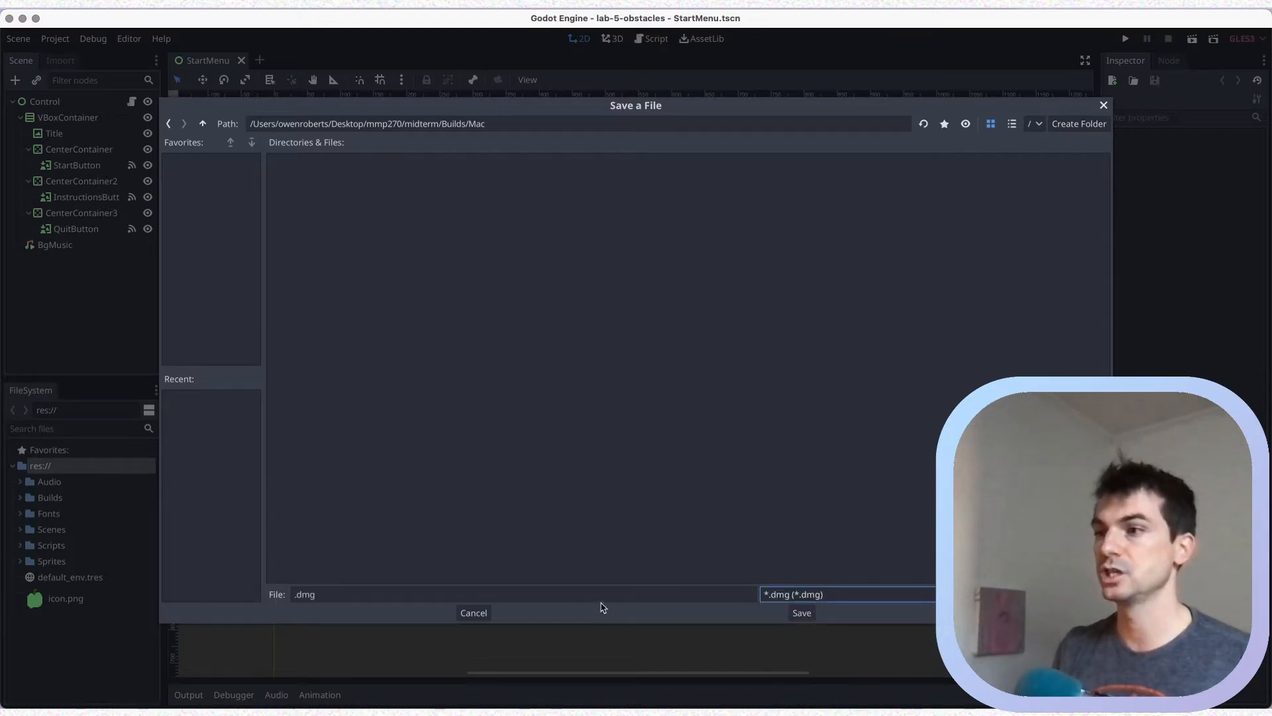
left_click(507, 595)
key("super+Left")
key("super+Left")
key("super+Left")
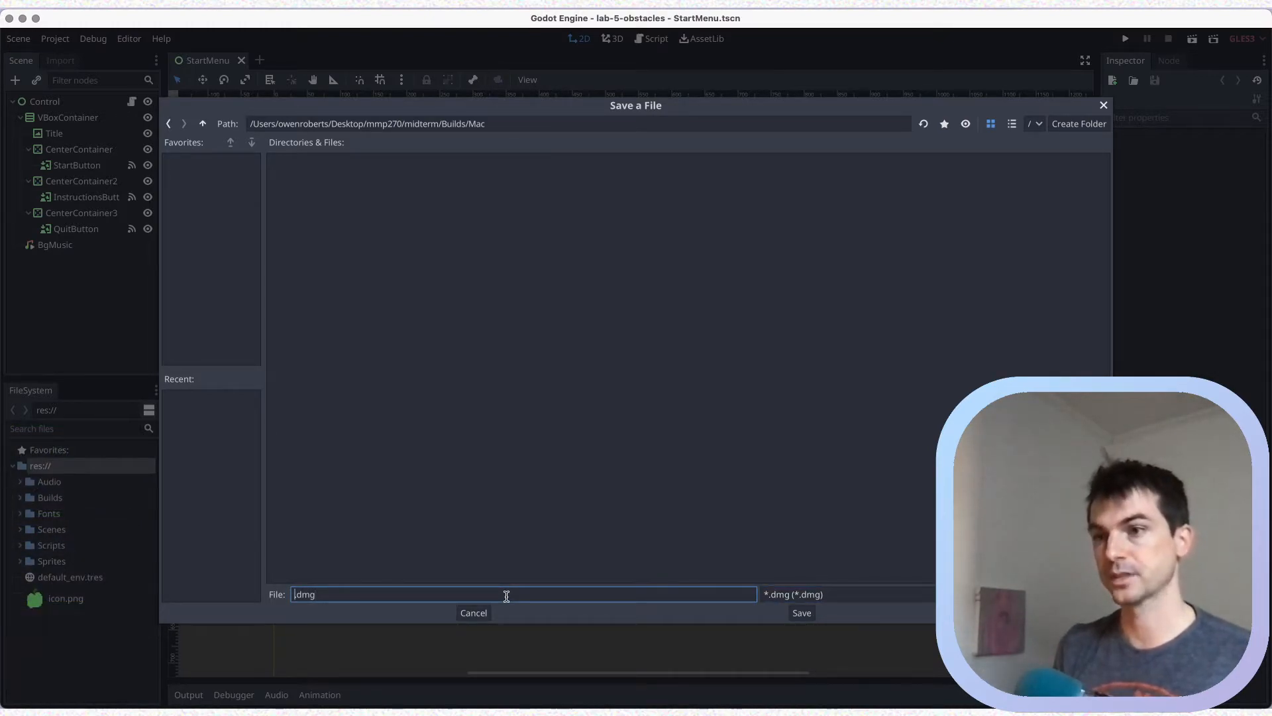
type("MyGame")
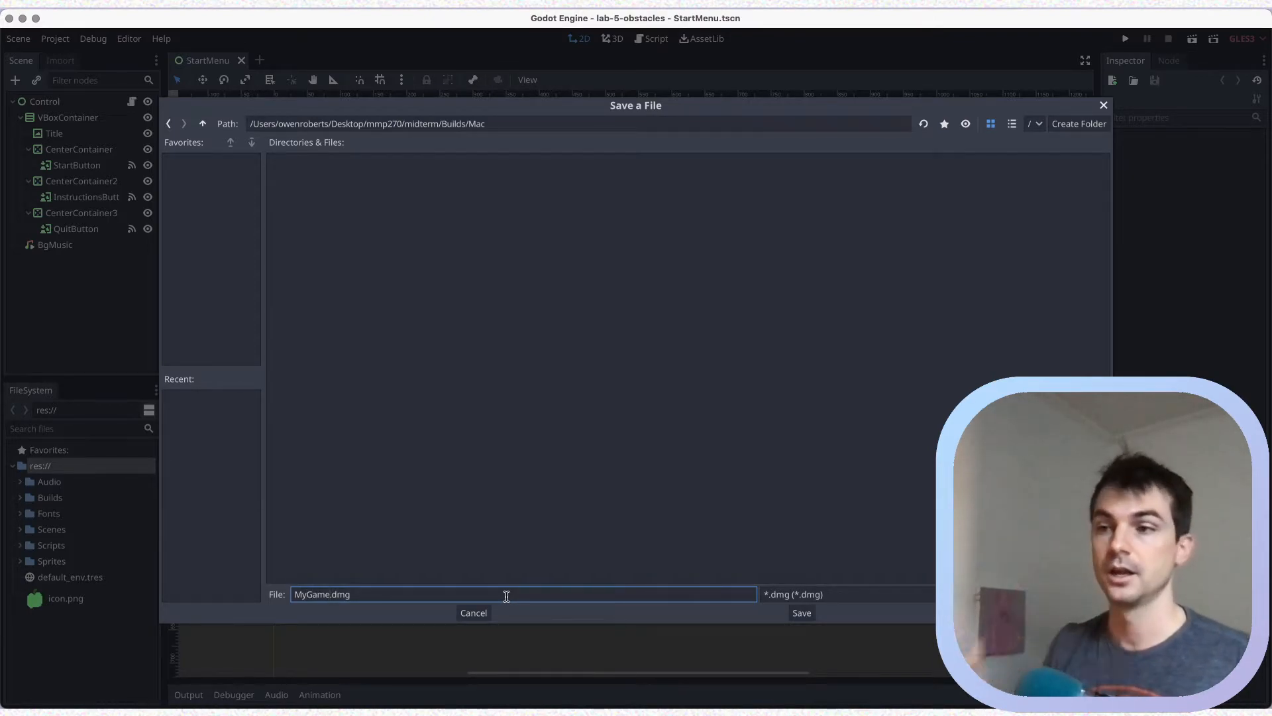
left_click(802, 613)
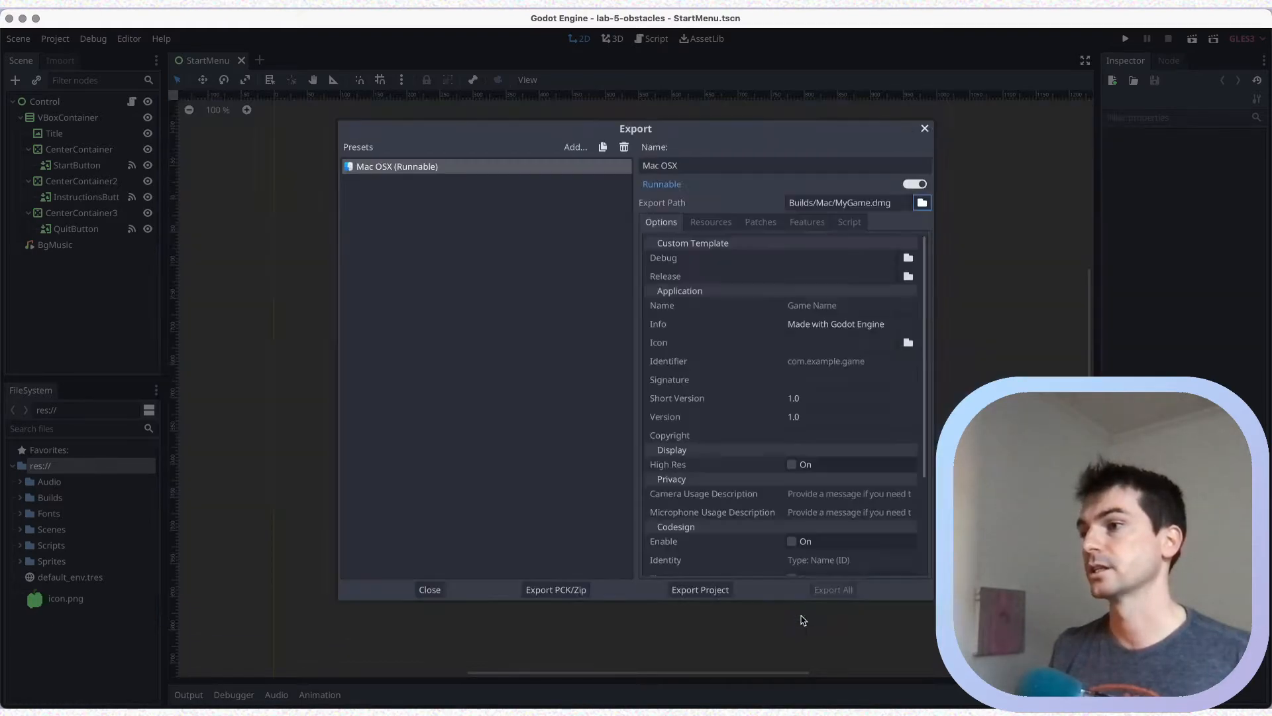
Export the project with debug as MyGame.dmg into Builds/Mac
scroll(755, 332, "down", 5)
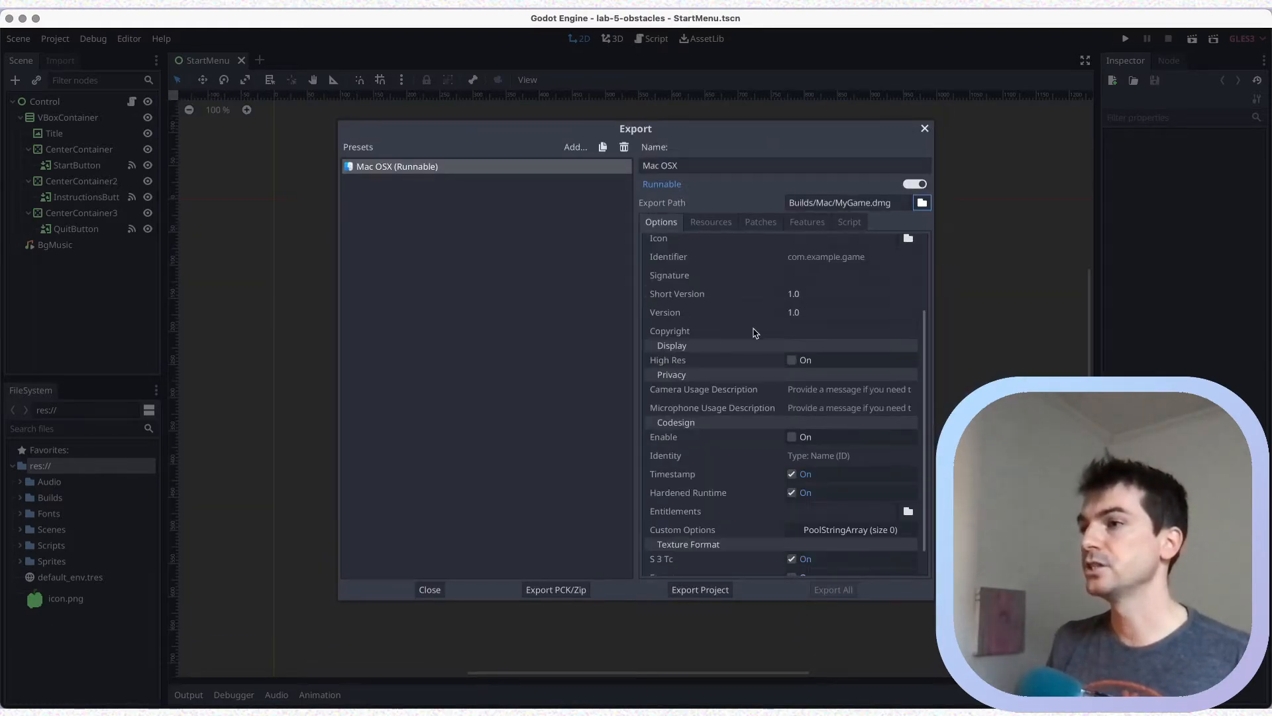
scroll(752, 331, "up", 5)
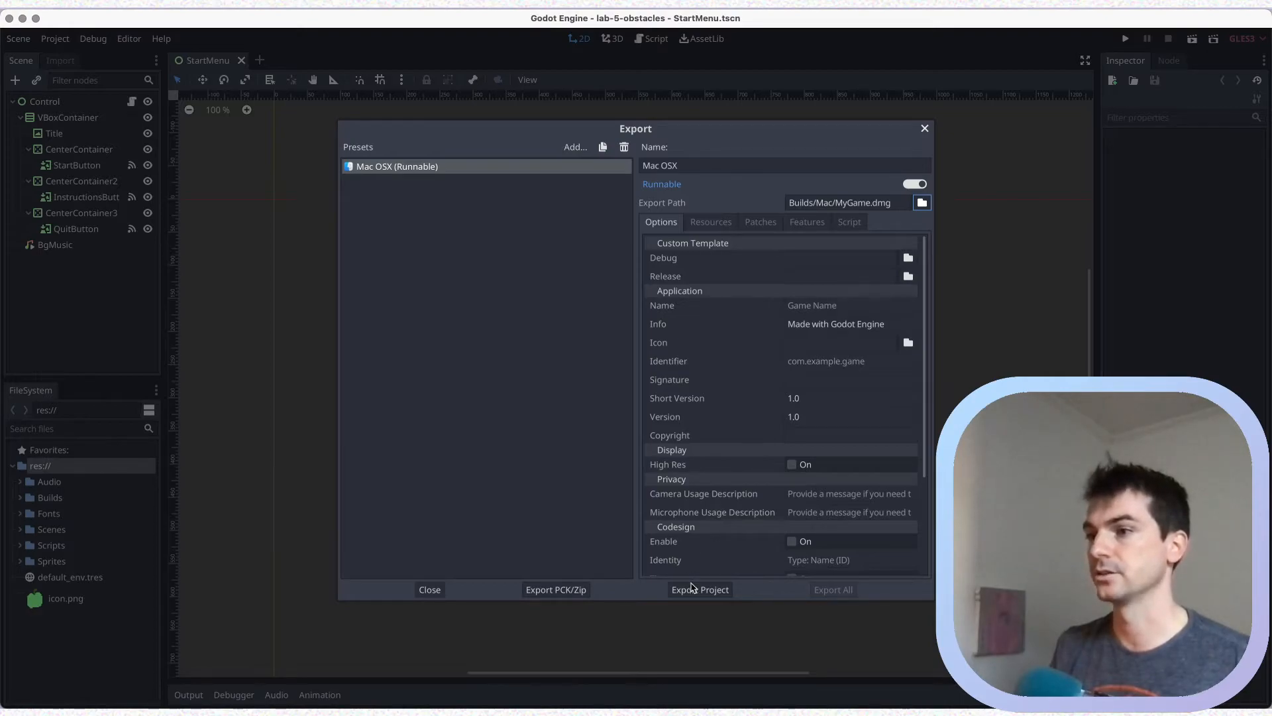
left_click(712, 591)
left_click(726, 597)
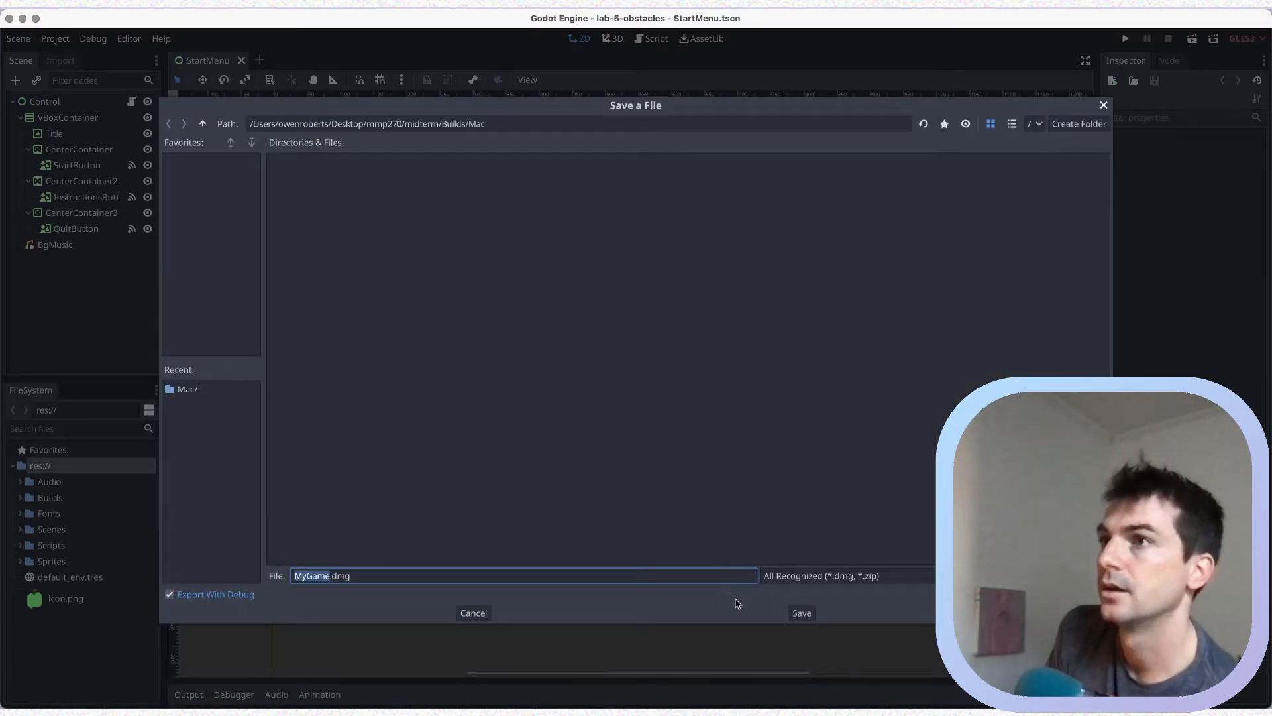
left_click(803, 613)
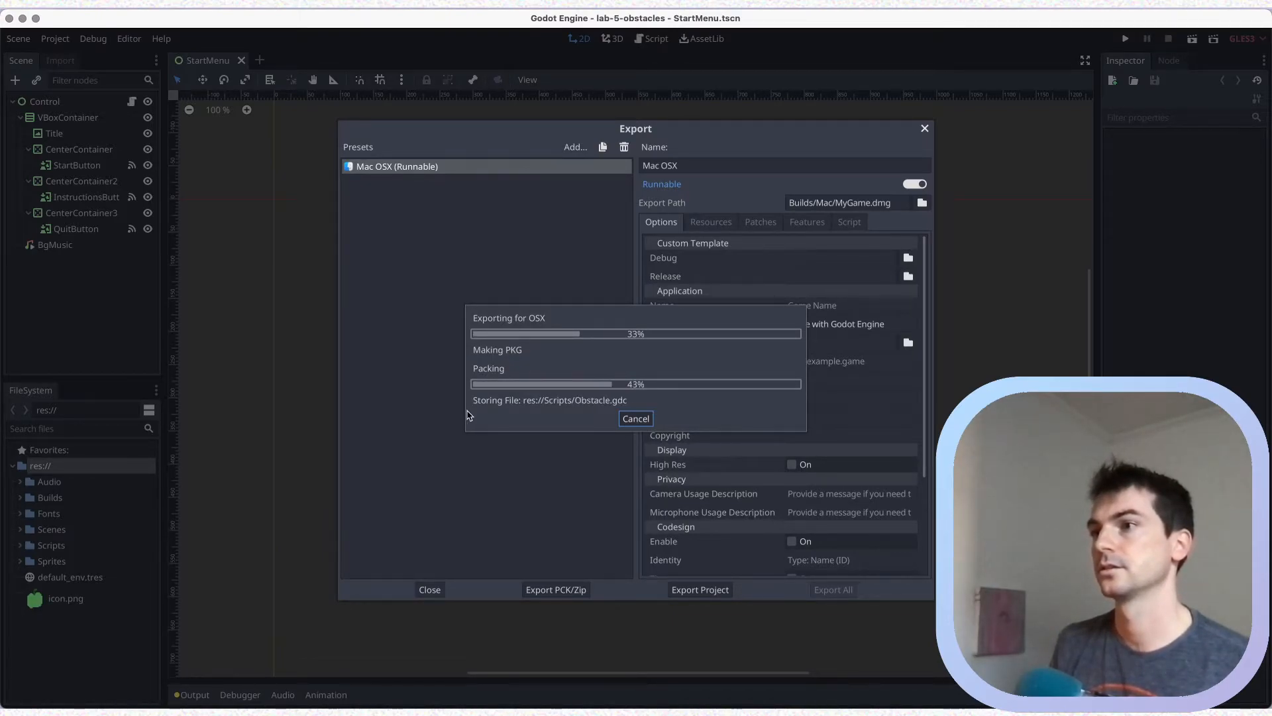
Switch to Finder and check the midterm project's Builds/Mac folder for the exported MyGame.dmg
key("super+Tab")
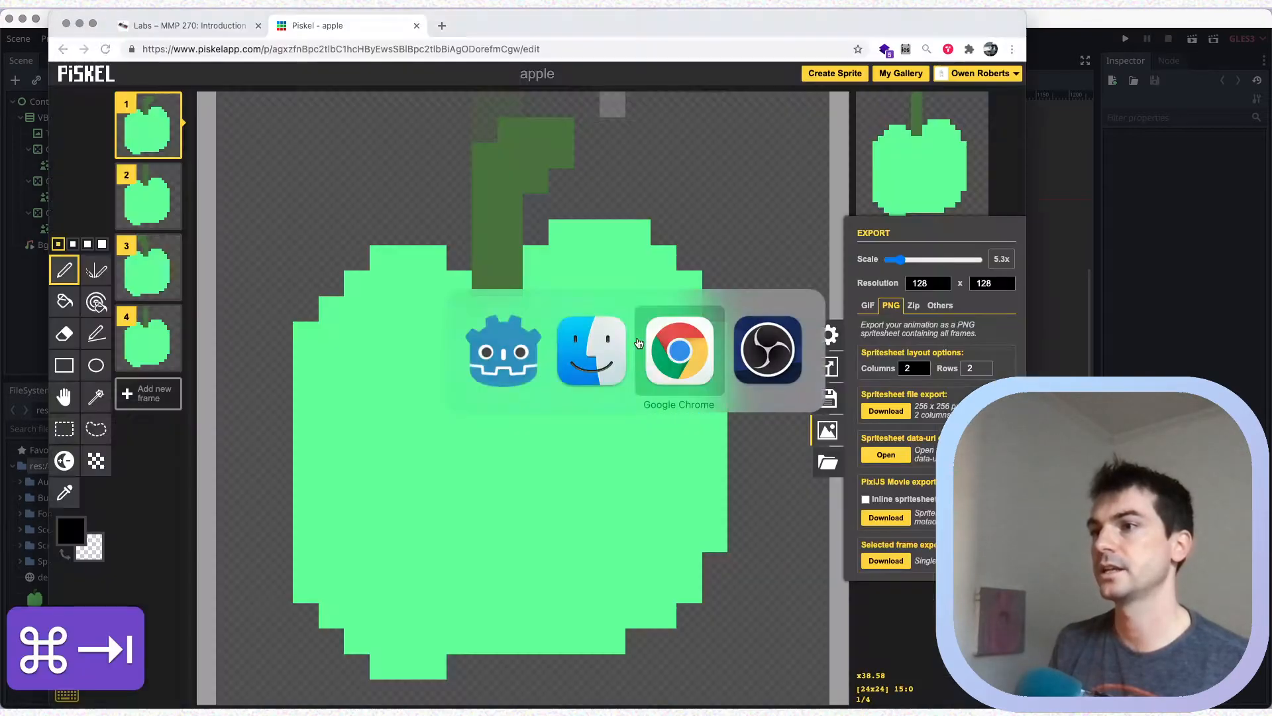
key("super+Tab")
key("super+Tab")
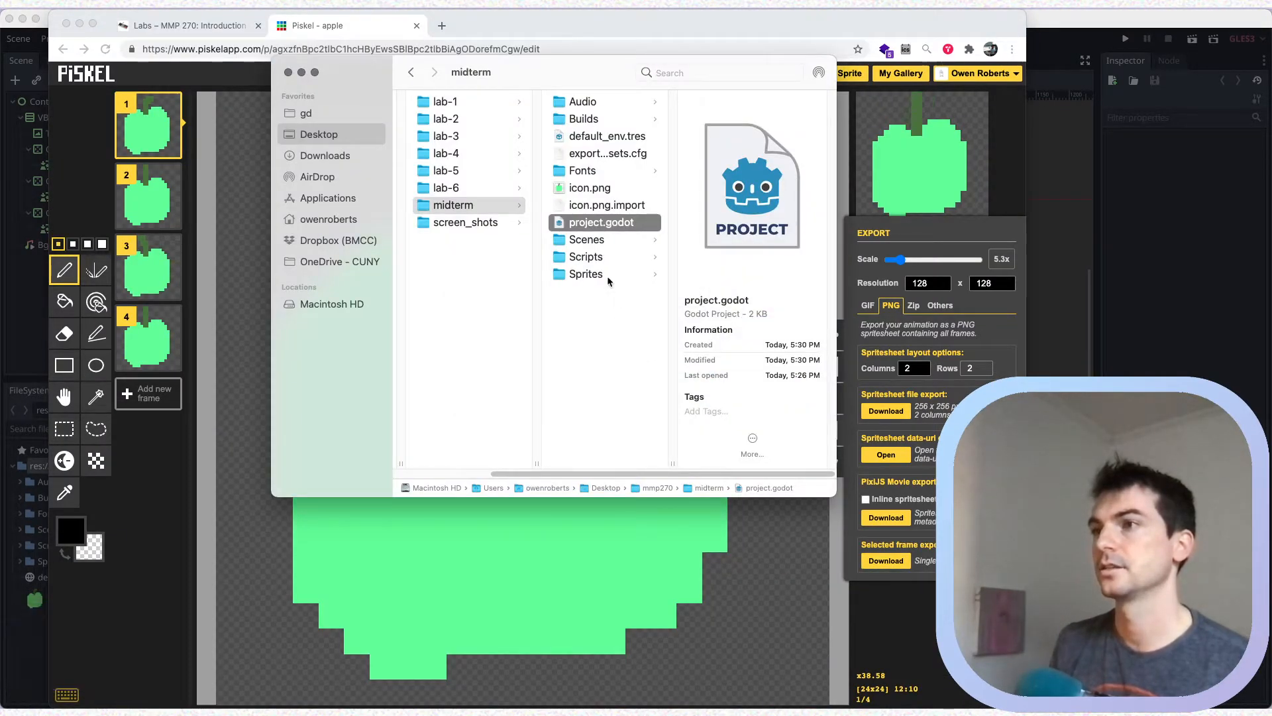
left_click(584, 119)
left_click(708, 103)
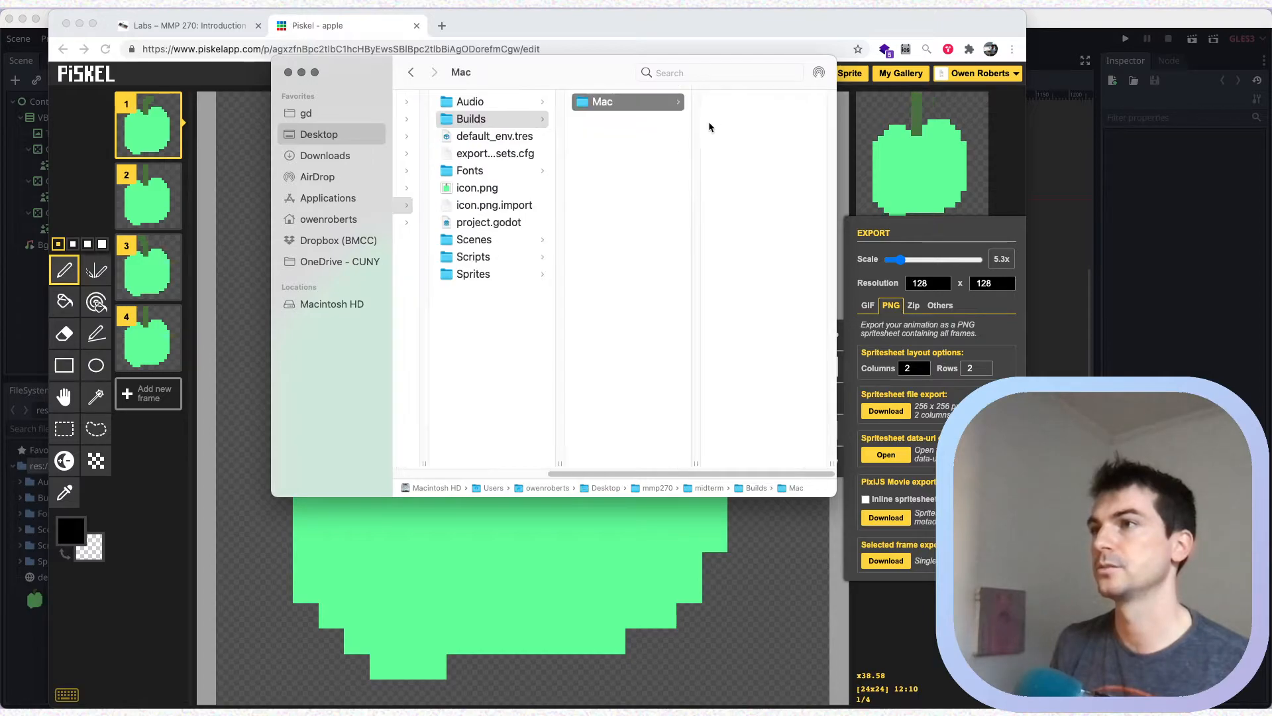
key("super+Tab")
key("super+Tab")
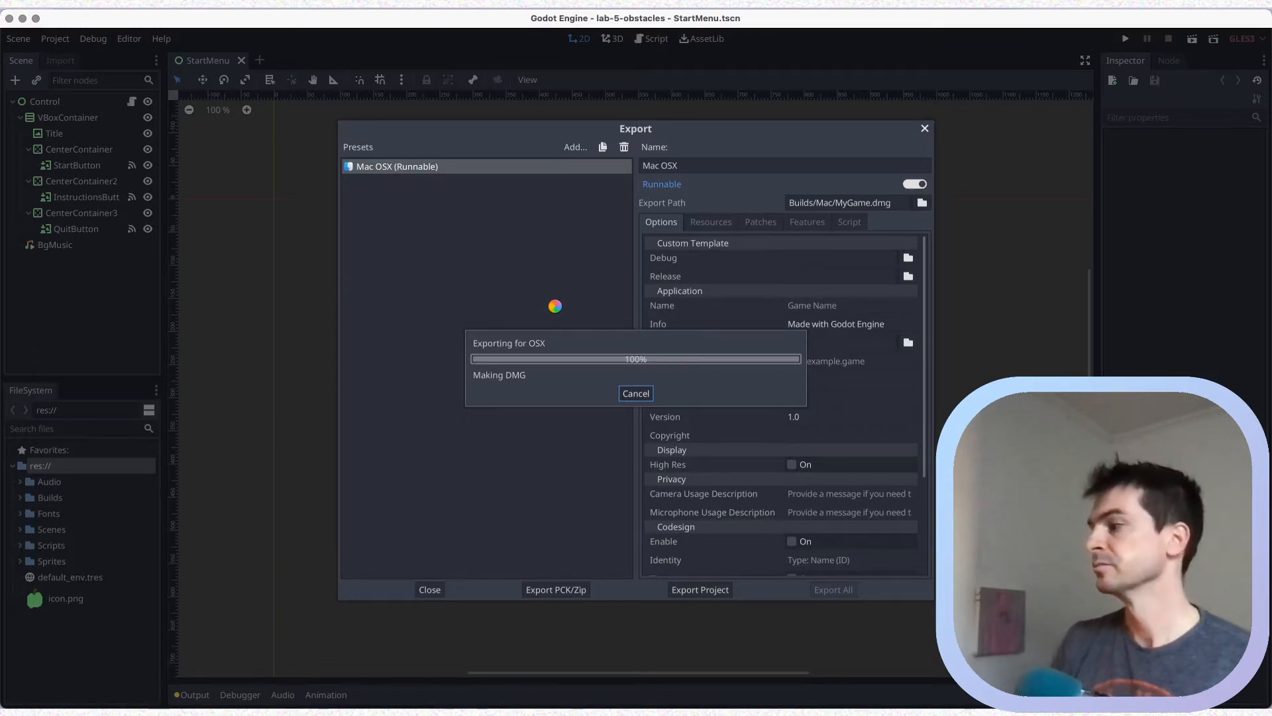
key("super+Tab")
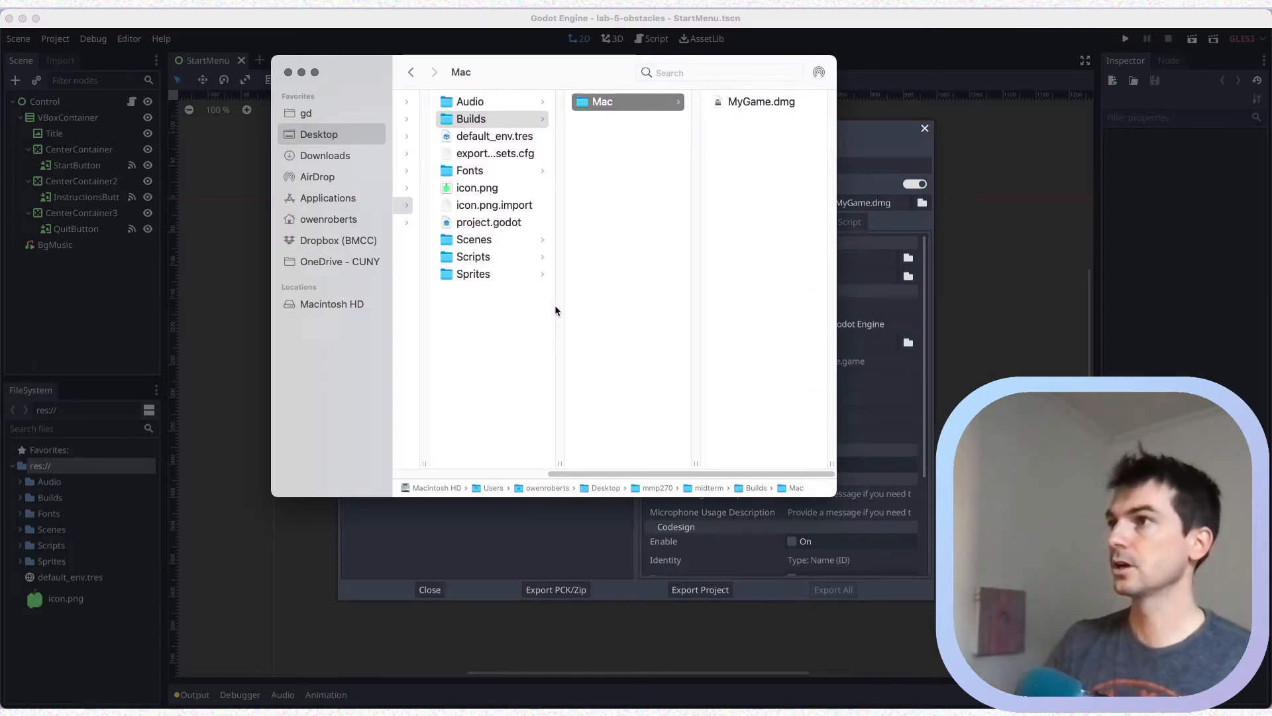
left_click(765, 101)
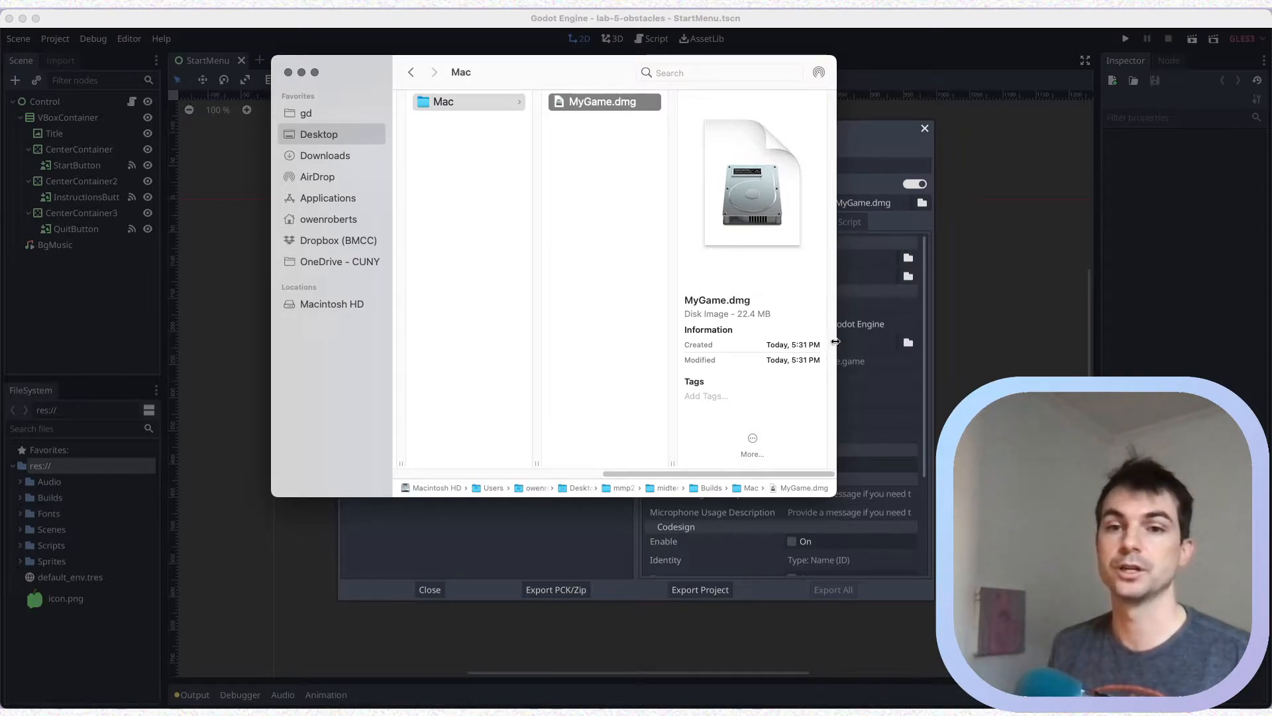
Enlarge the Finder window and compress the Mac folder inside Builds into a zip archive
left_click_drag(836, 496, 921, 536)
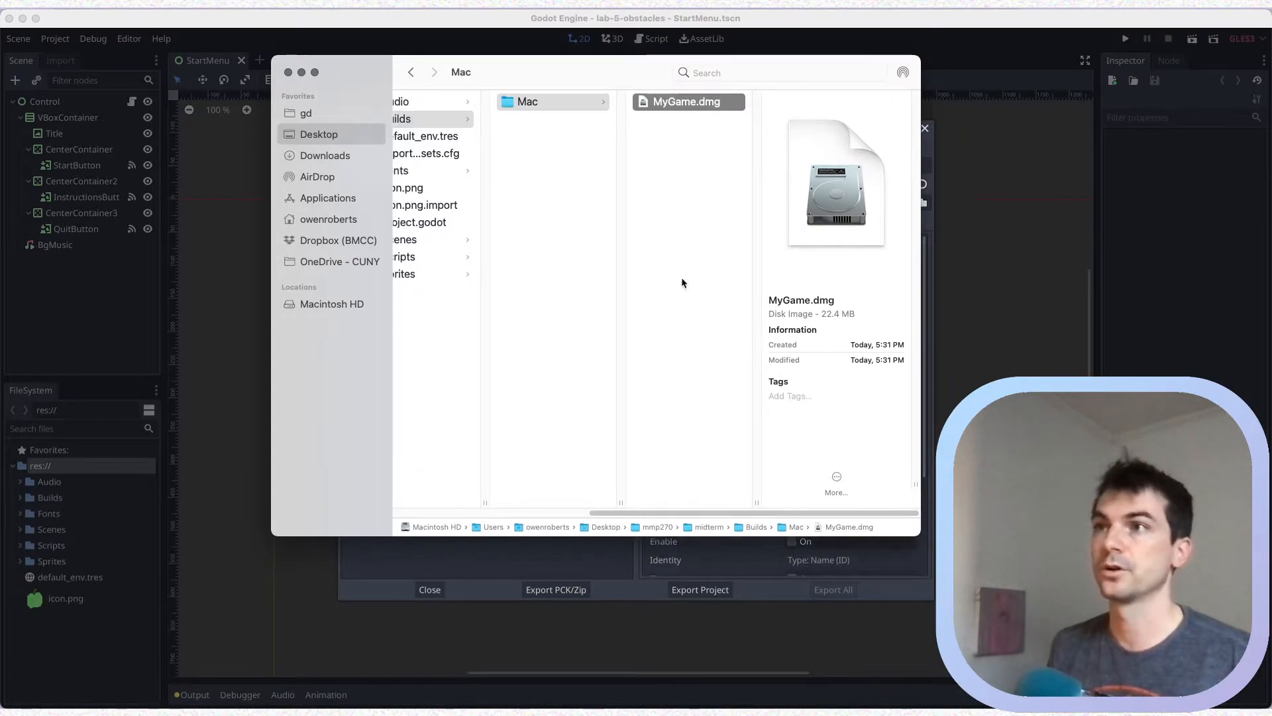
left_click(534, 104)
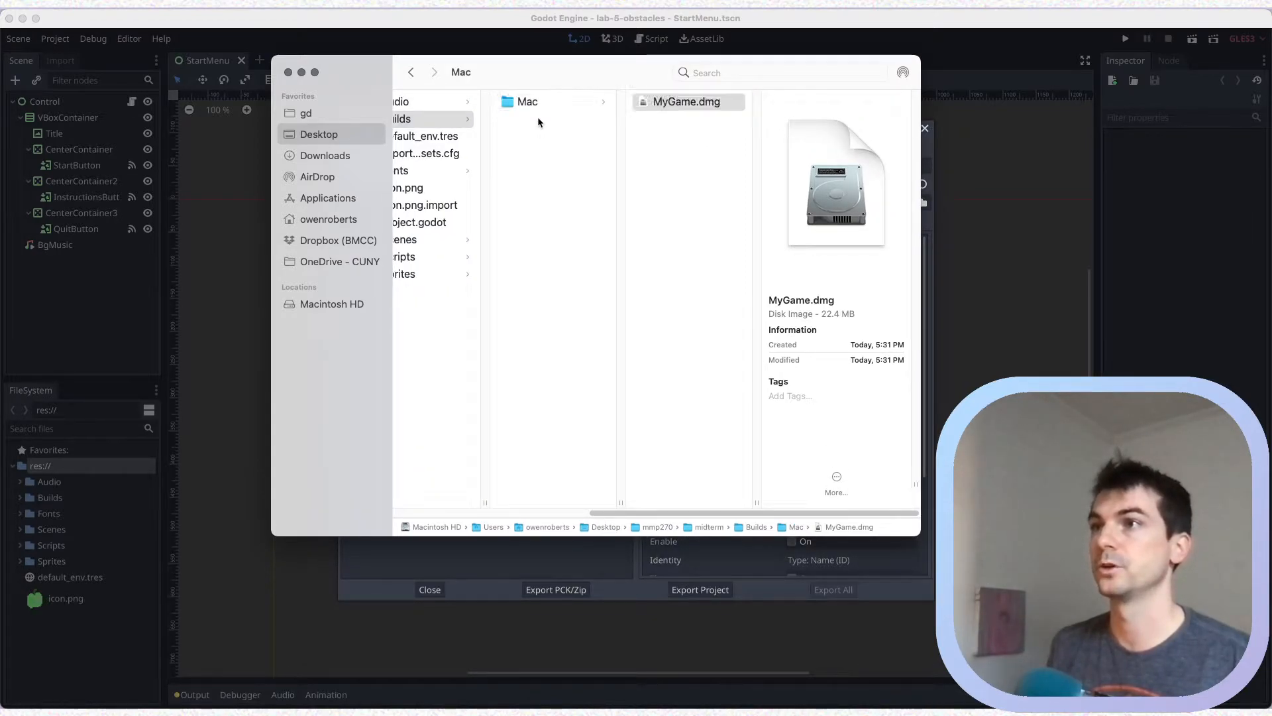
right_click(573, 105)
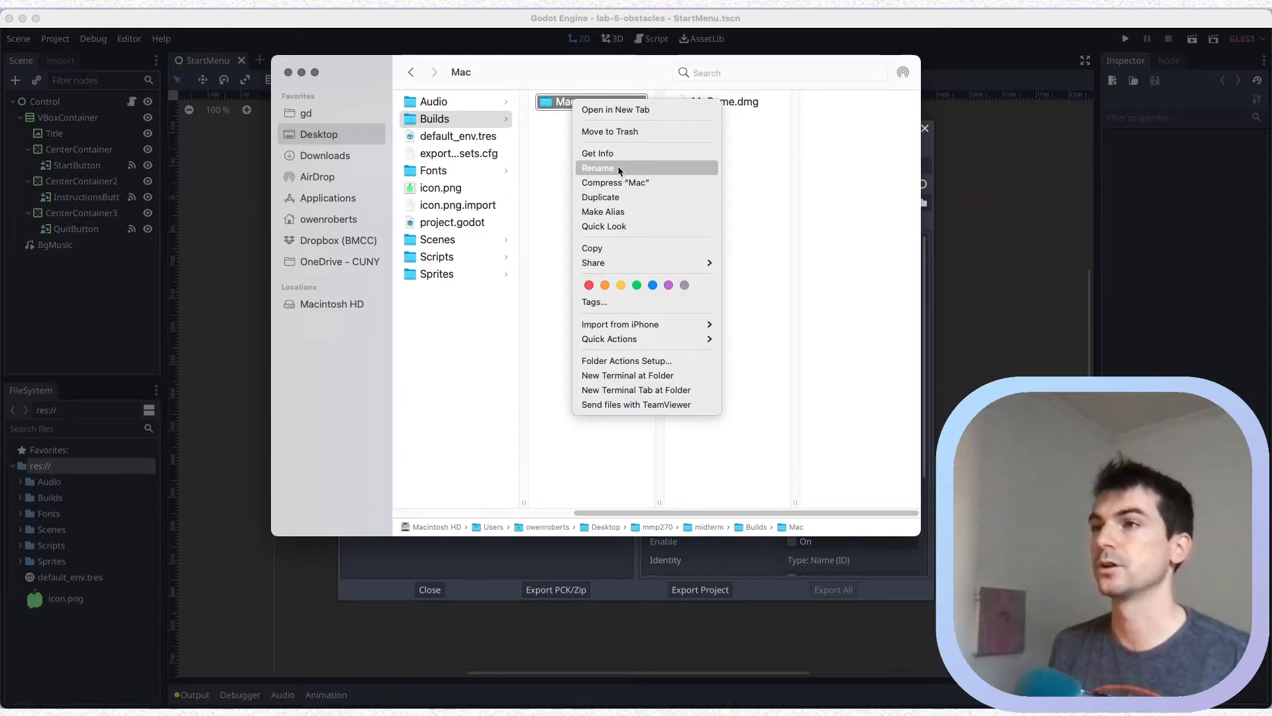
left_click(621, 183)
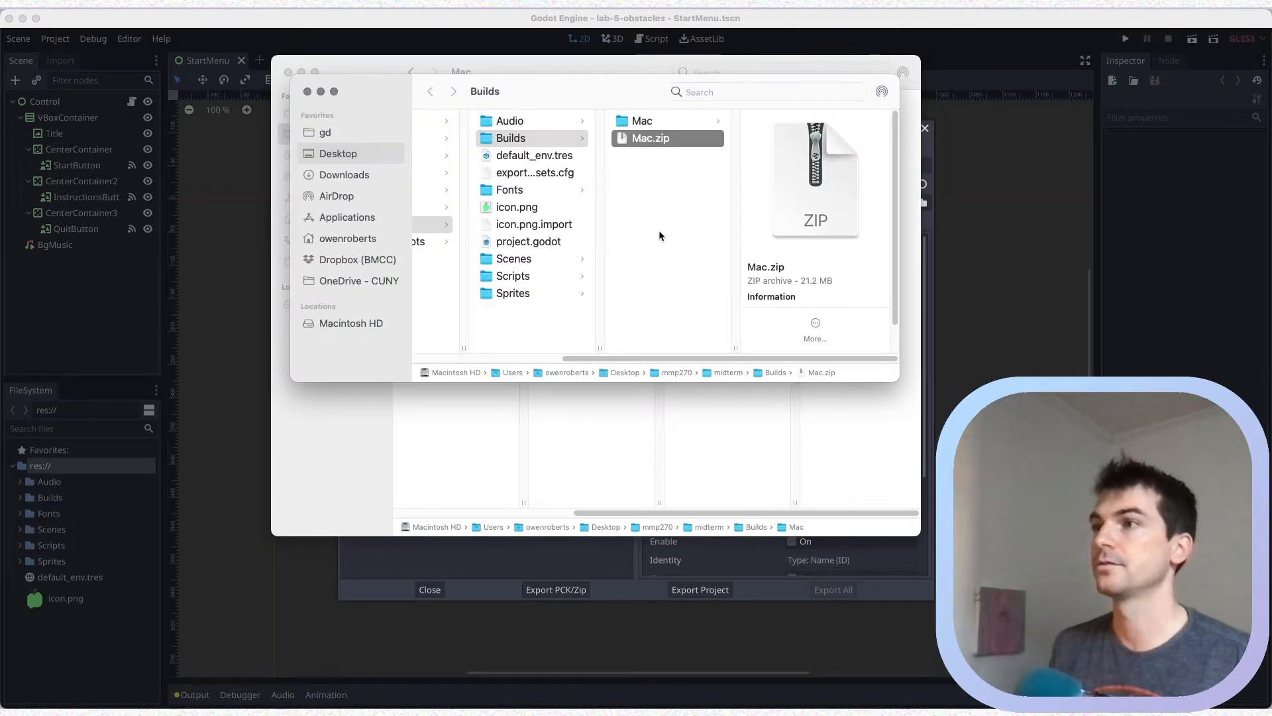
left_click(679, 124)
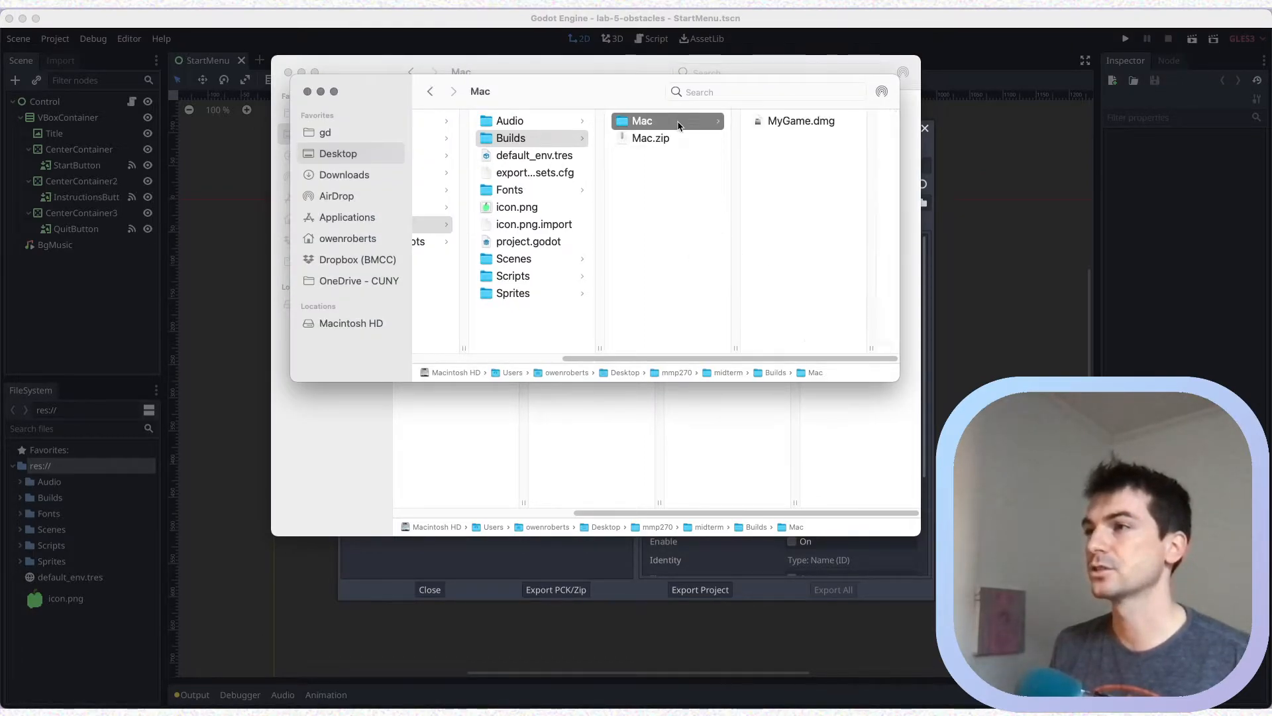
Check the exported MyGame.dmg and the Mac.zip archive in the Builds folder, and enlarge the Finder window
key("Right")
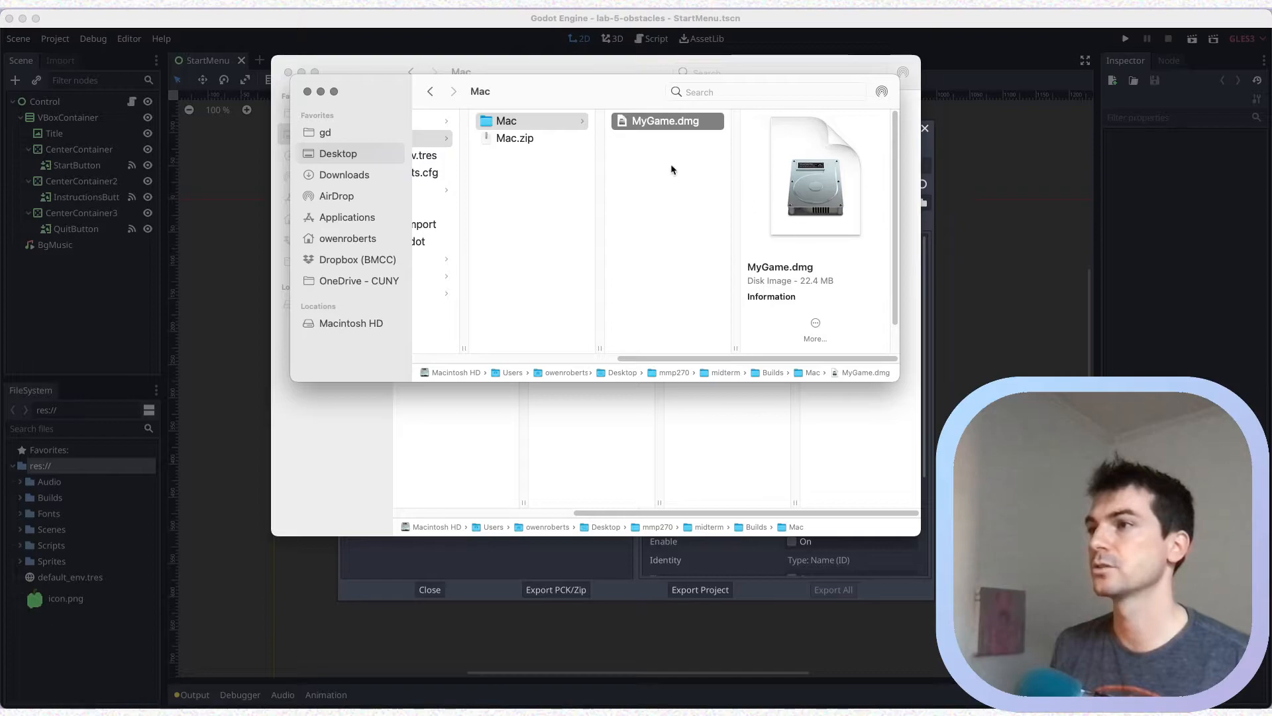
left_click(523, 139)
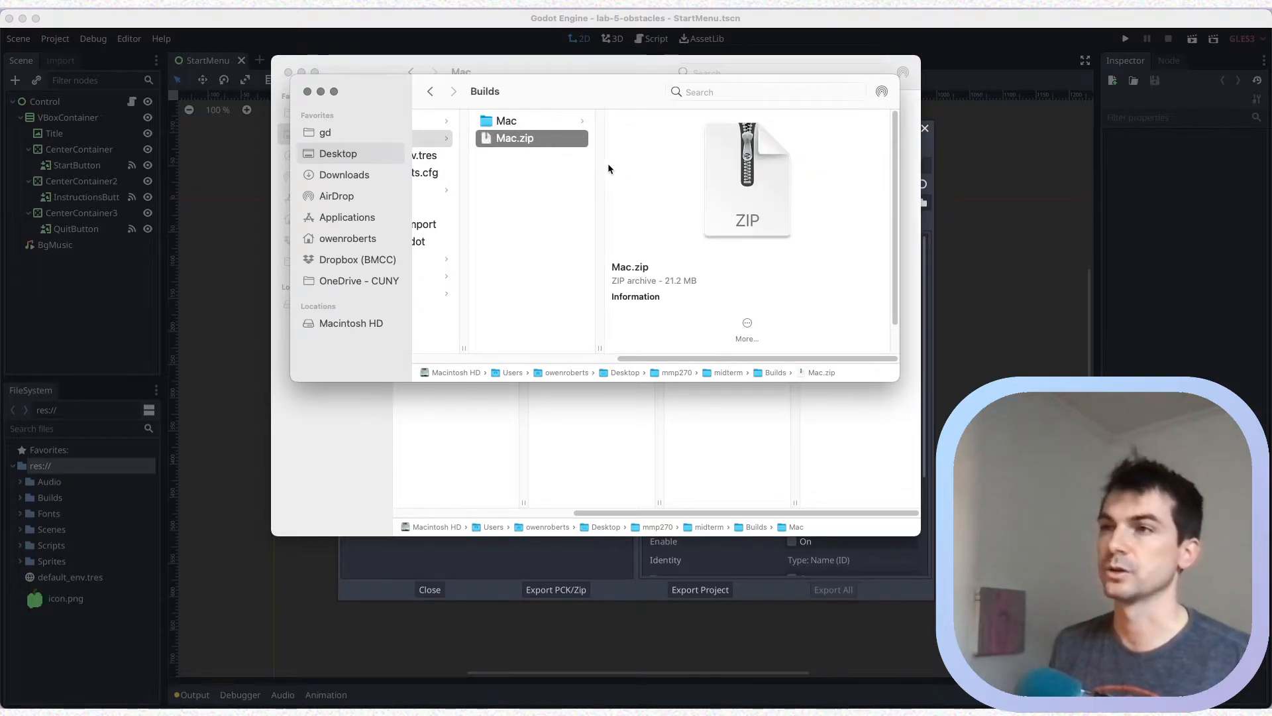
left_click(544, 126)
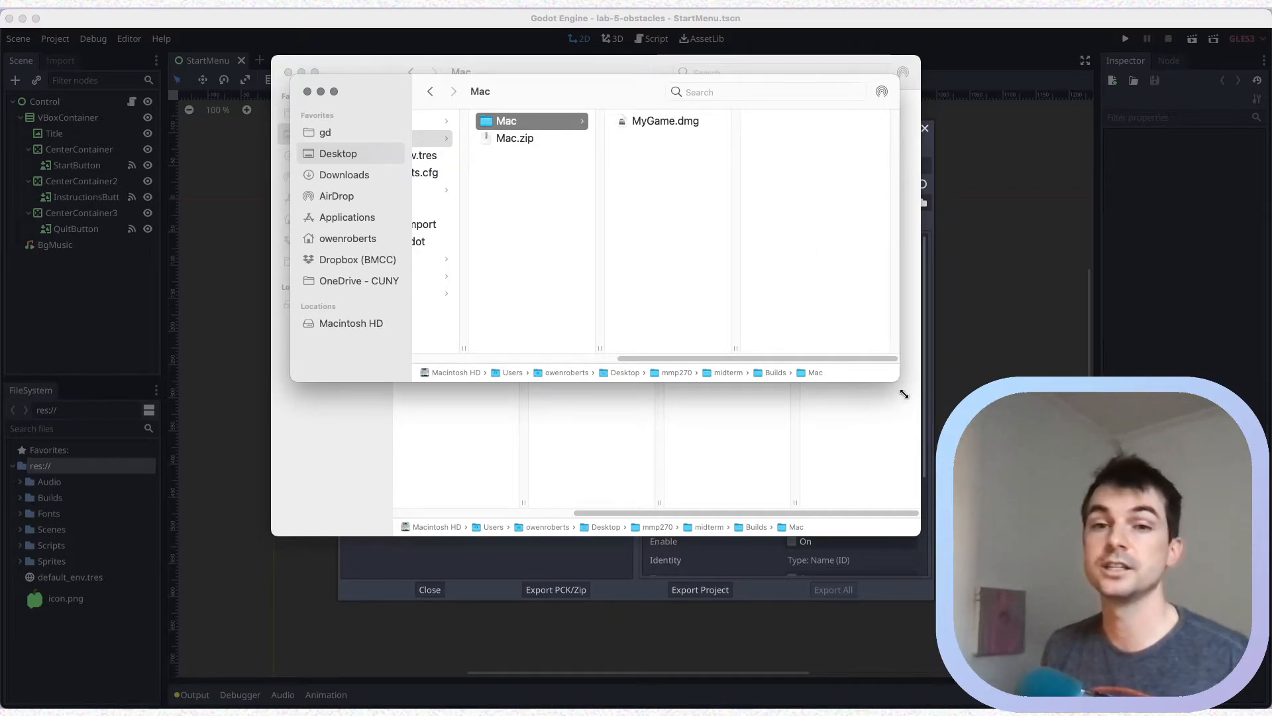
left_click_drag(896, 384, 939, 430)
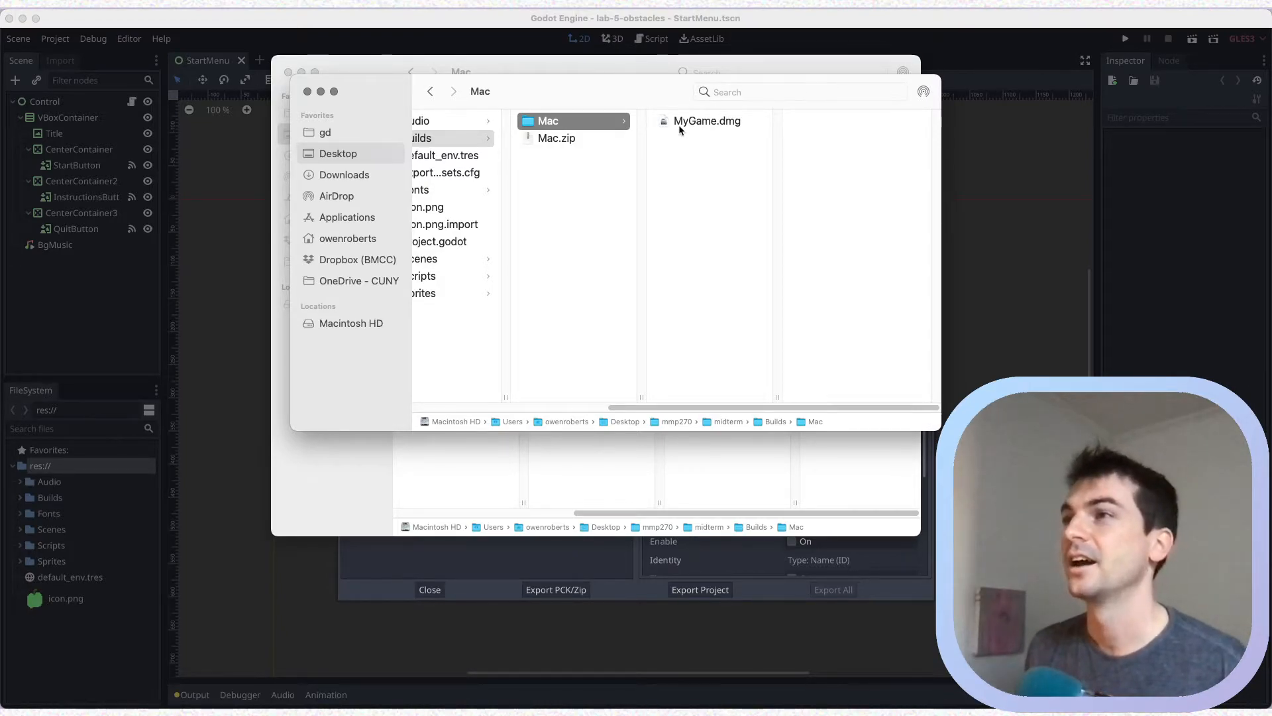
Open MyGame.dmg from the Mac folder and launch the lab-5-obstacles app inside it to test the build
left_click(702, 126)
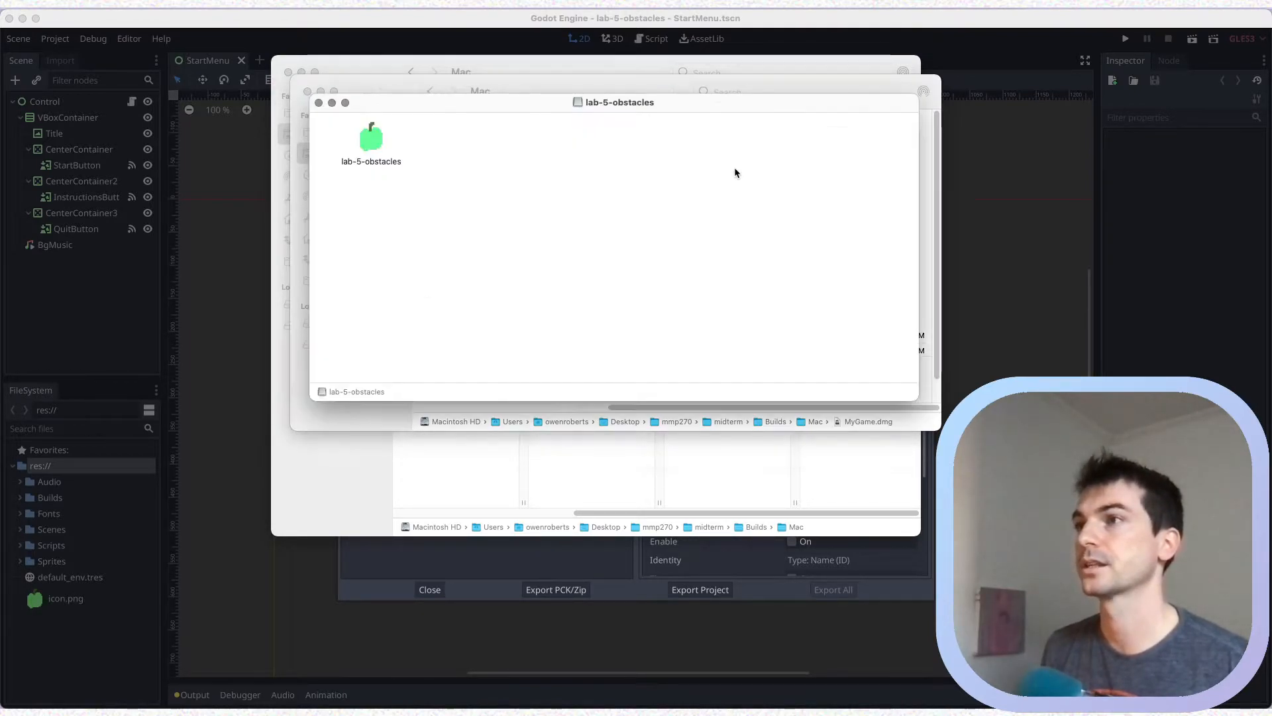
left_click_drag(556, 106, 796, 109)
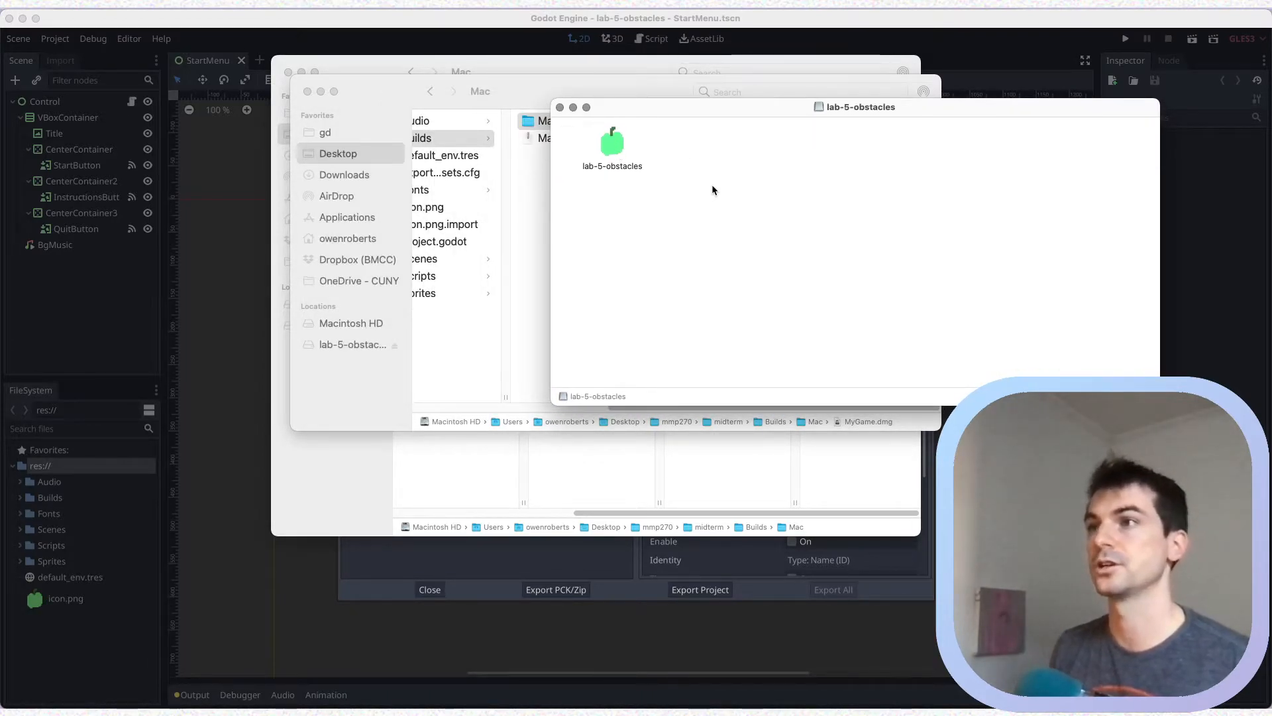
left_click(603, 144)
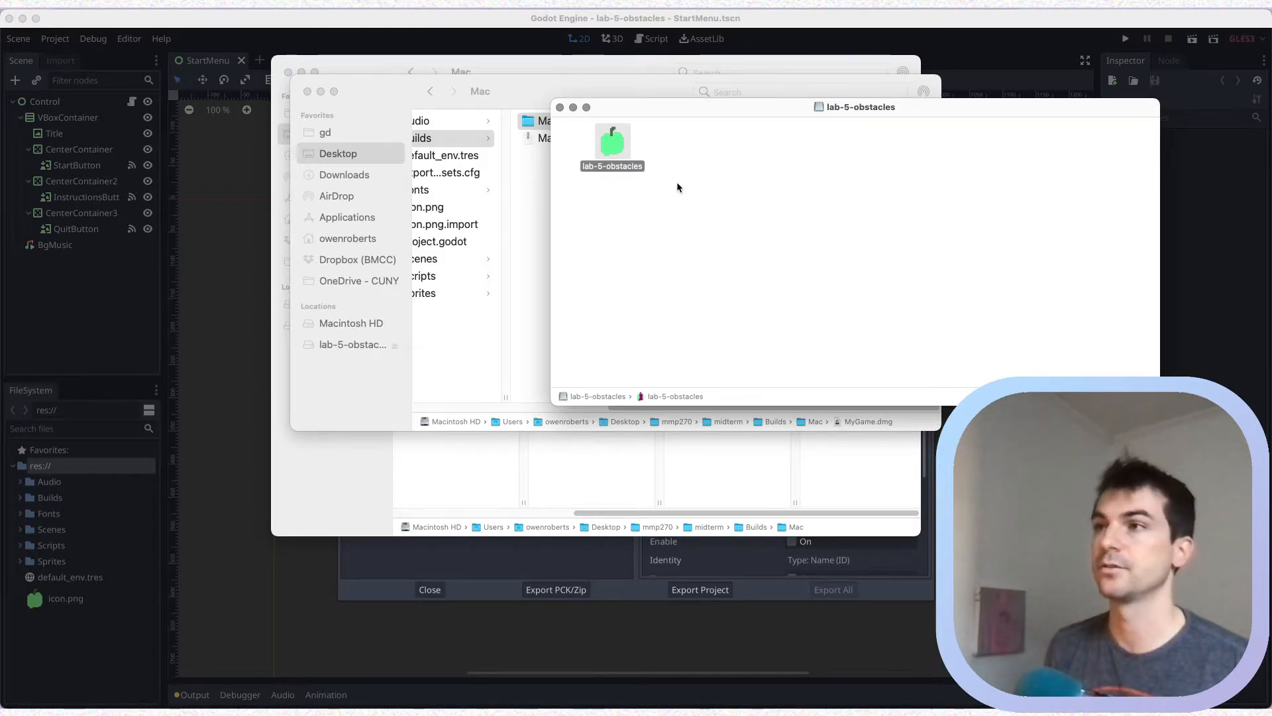
double_click(614, 146)
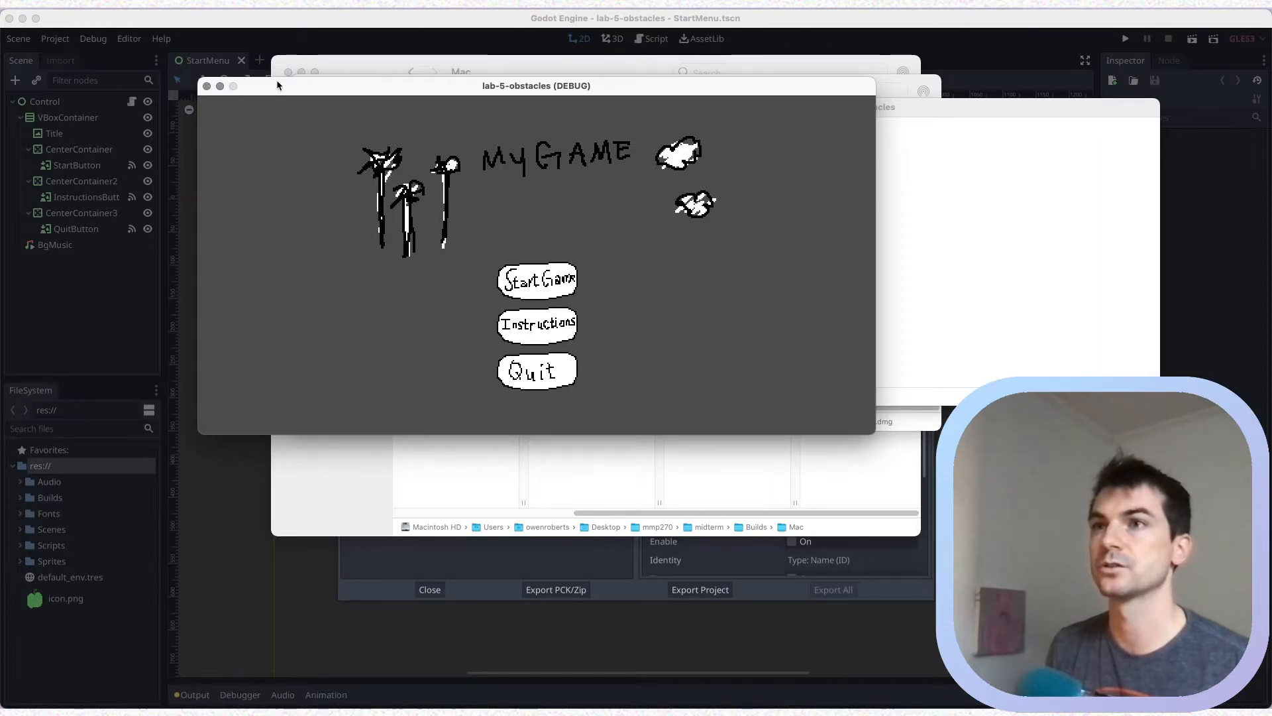
left_click_drag(321, 91, 399, 124)
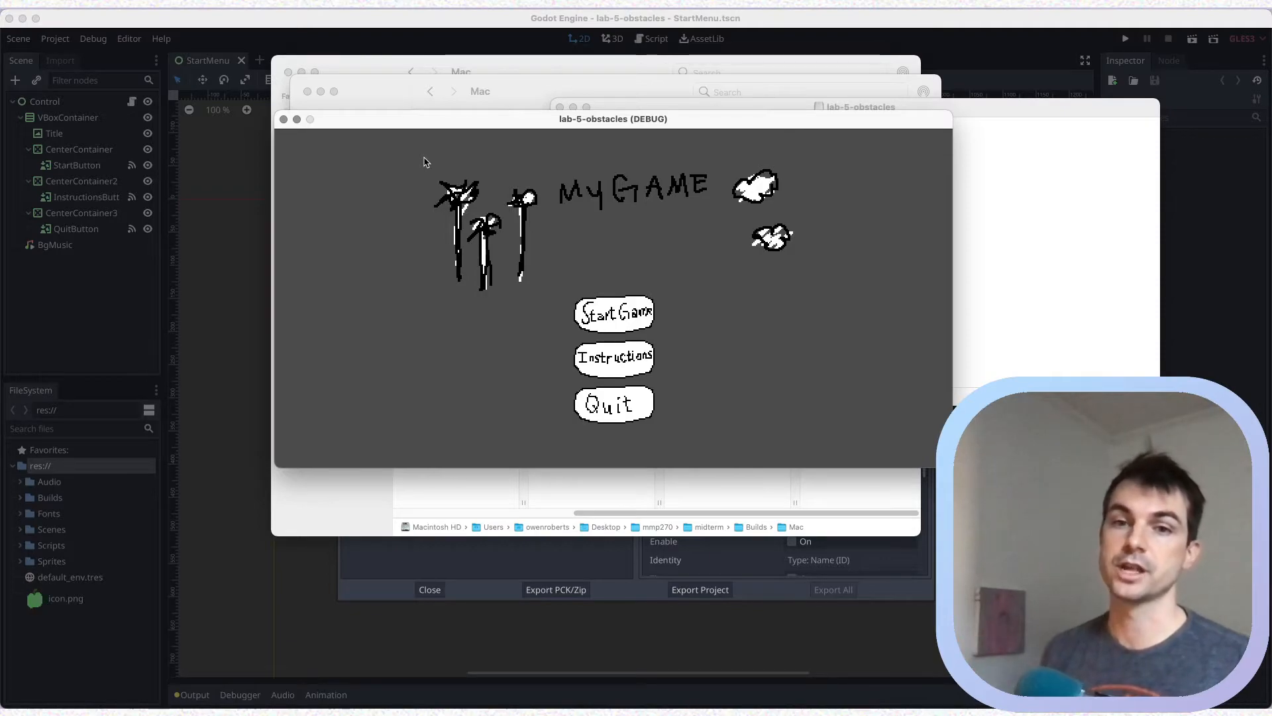
left_click_drag(485, 128, 390, 119)
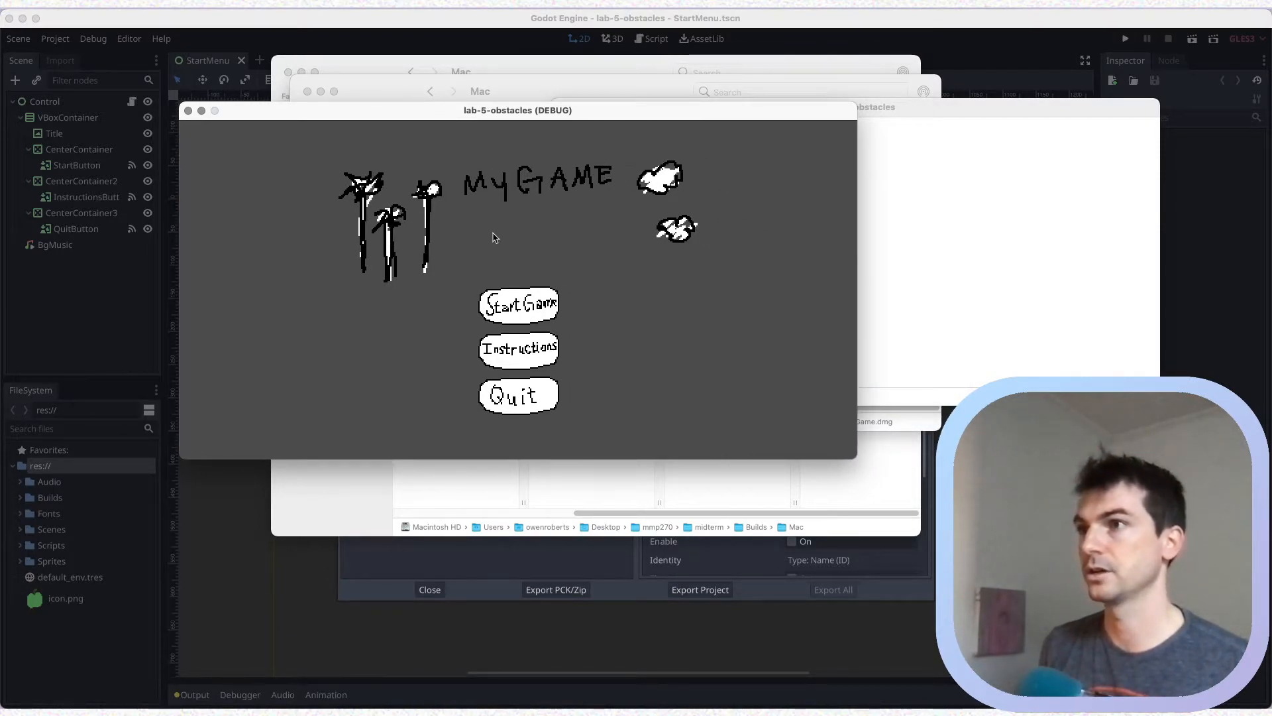
Lower the system volume and set the SoundSource output device to MacBook Pro Speakers
key("XF86AudioLowerVolume")
key("XF86AudioLowerVolume")
key("XF86AudioLowerVolume")
key("XF86AudioLowerVolume")
key("XF86AudioLowerVolume")
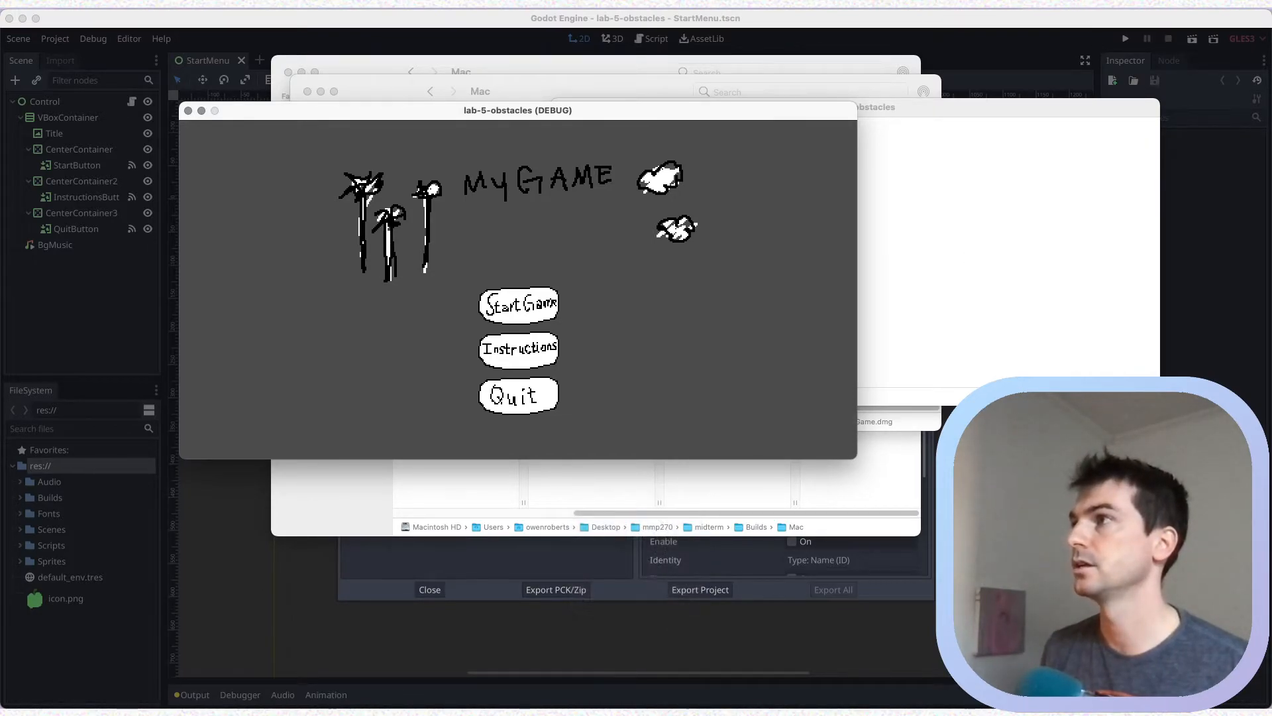
left_click(1057, 4)
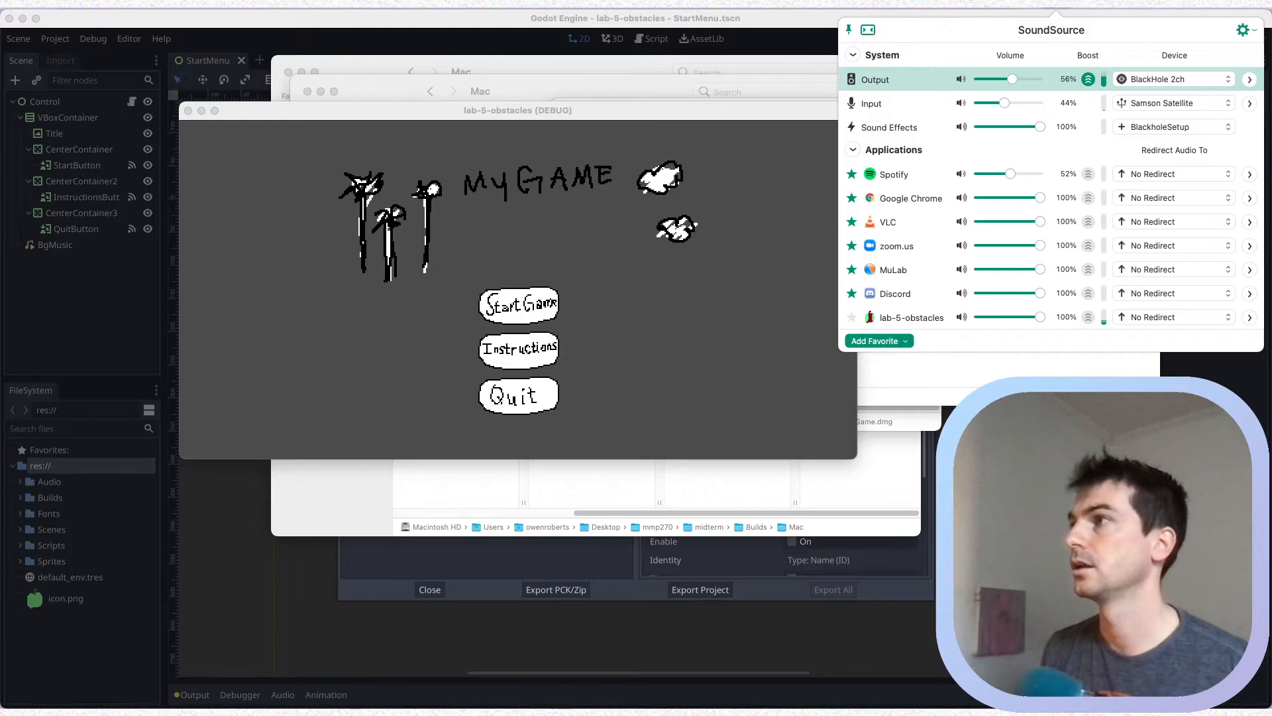
left_click(1161, 80)
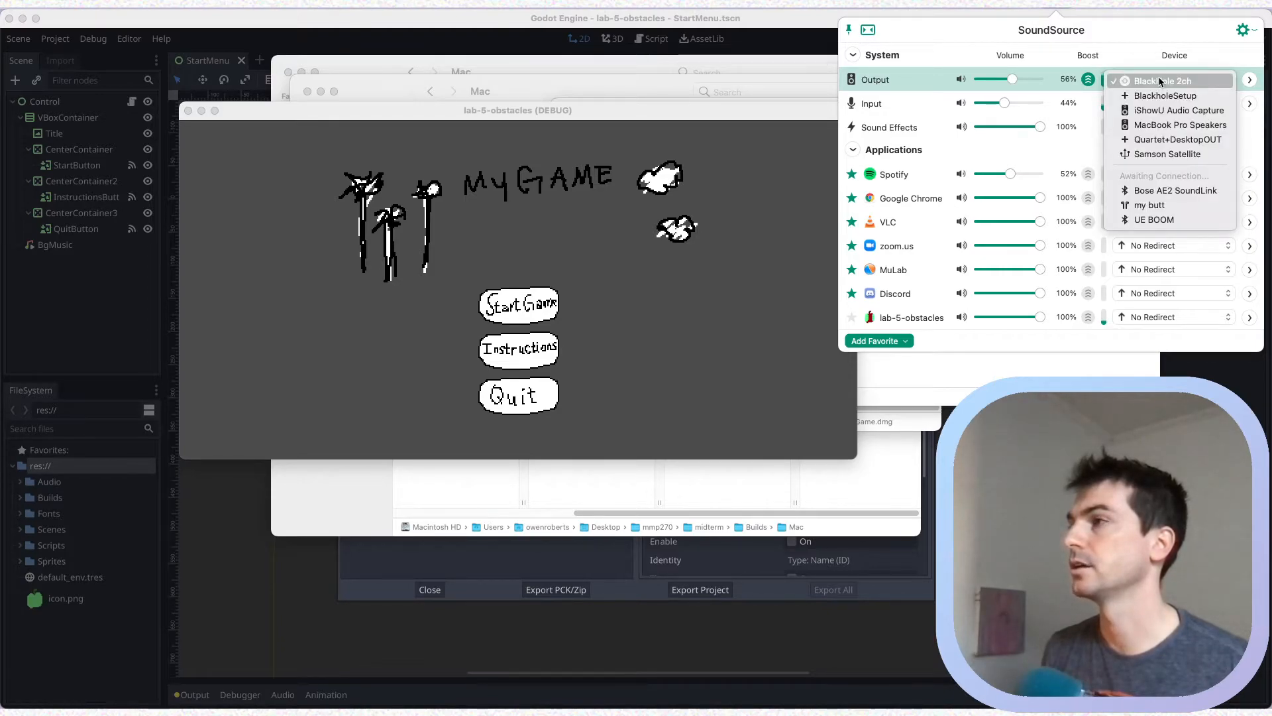
left_click(1149, 125)
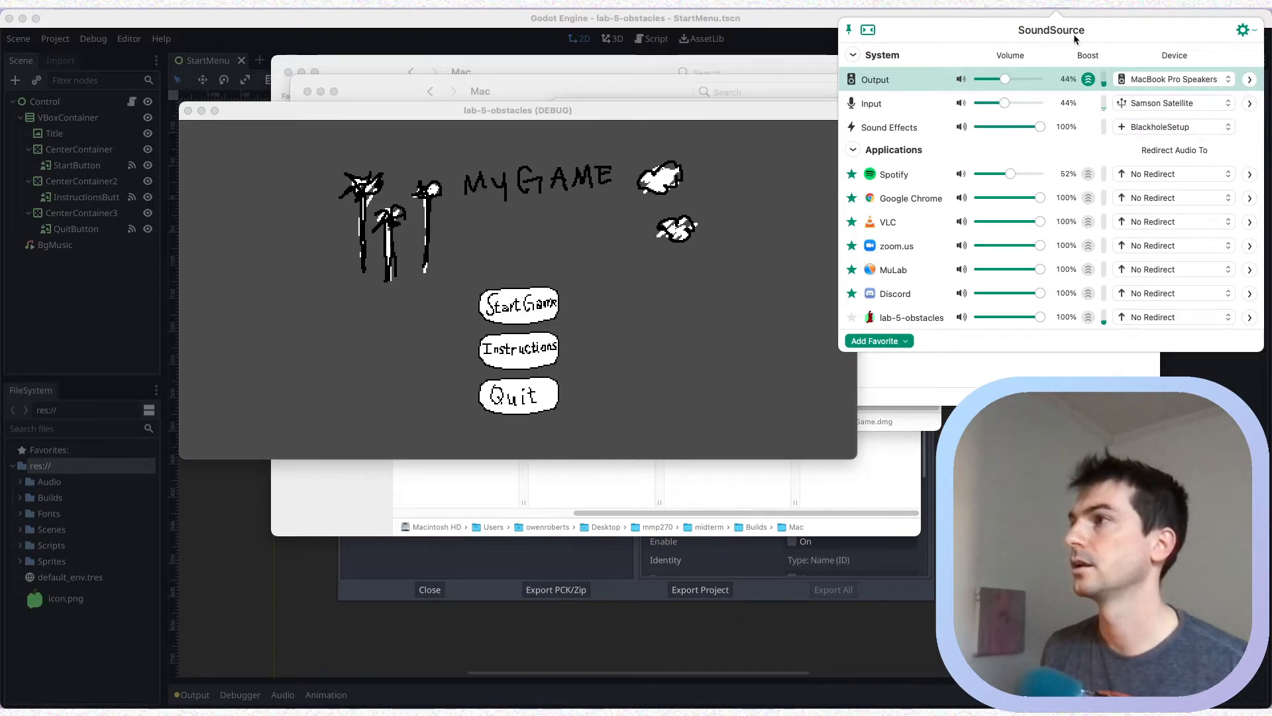
left_click(1059, 6)
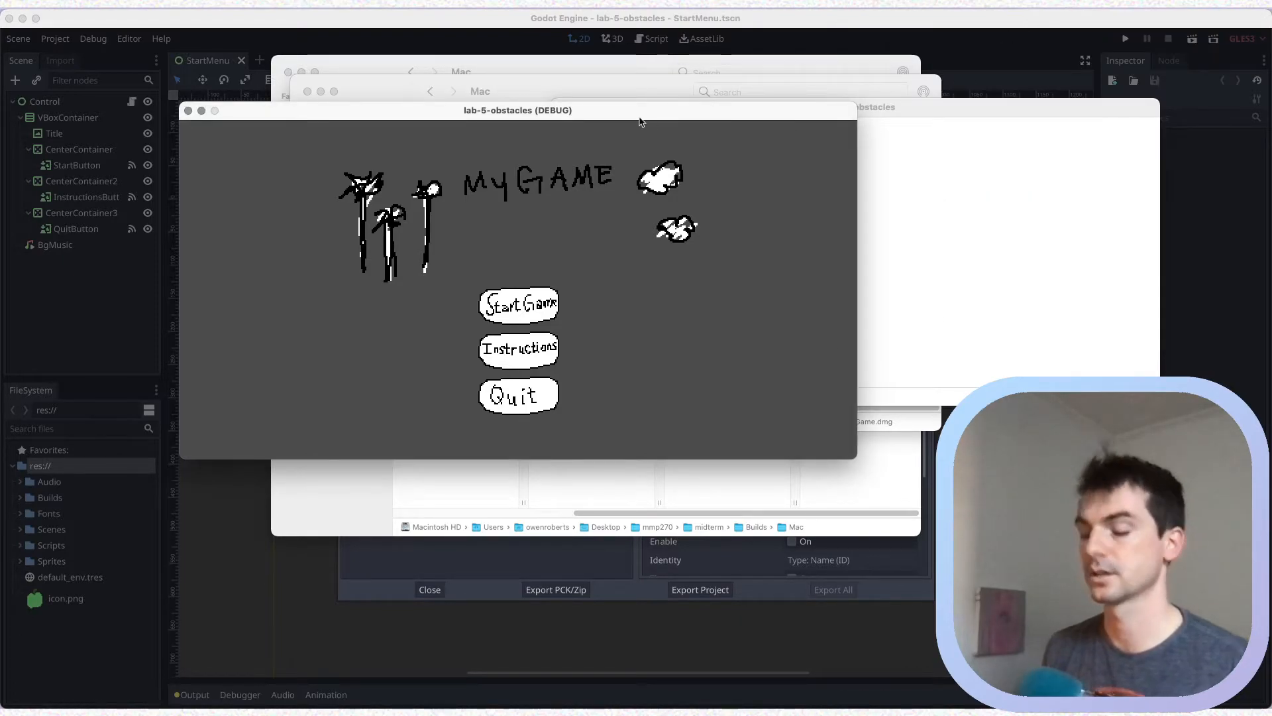
Quit the Music app and mute the system sound
key("super+Tab")
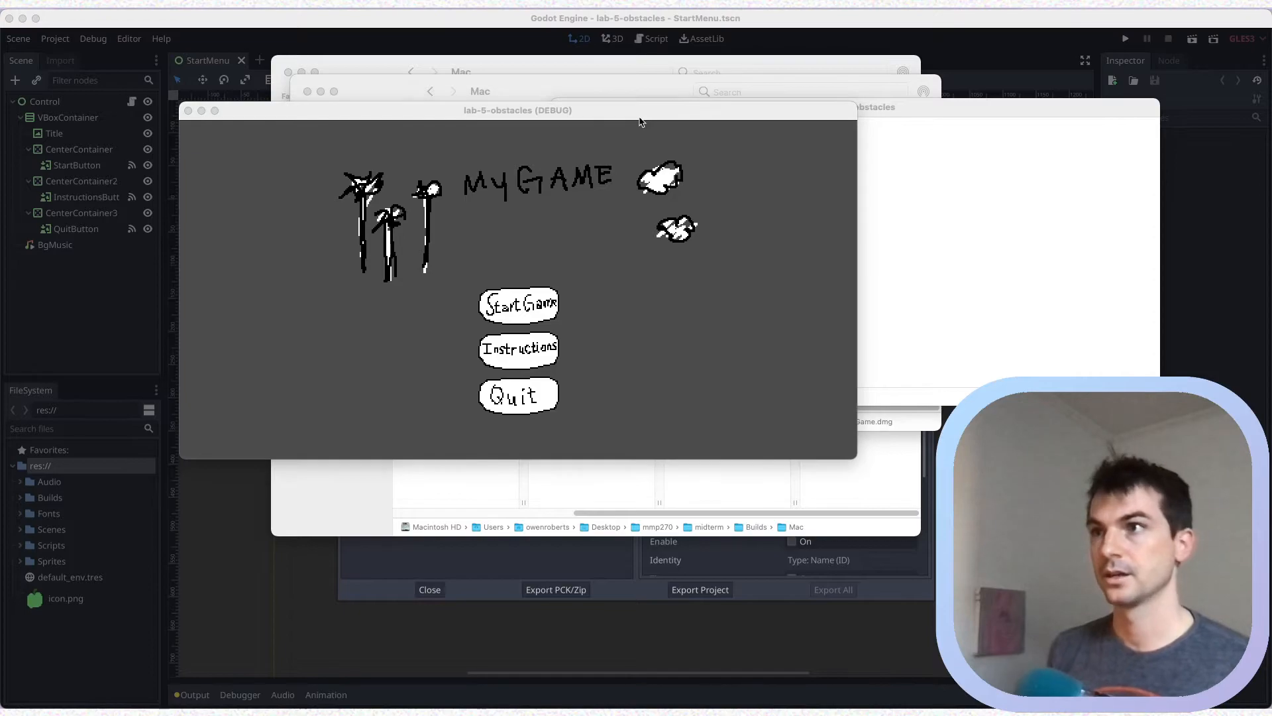
left_click(642, 122)
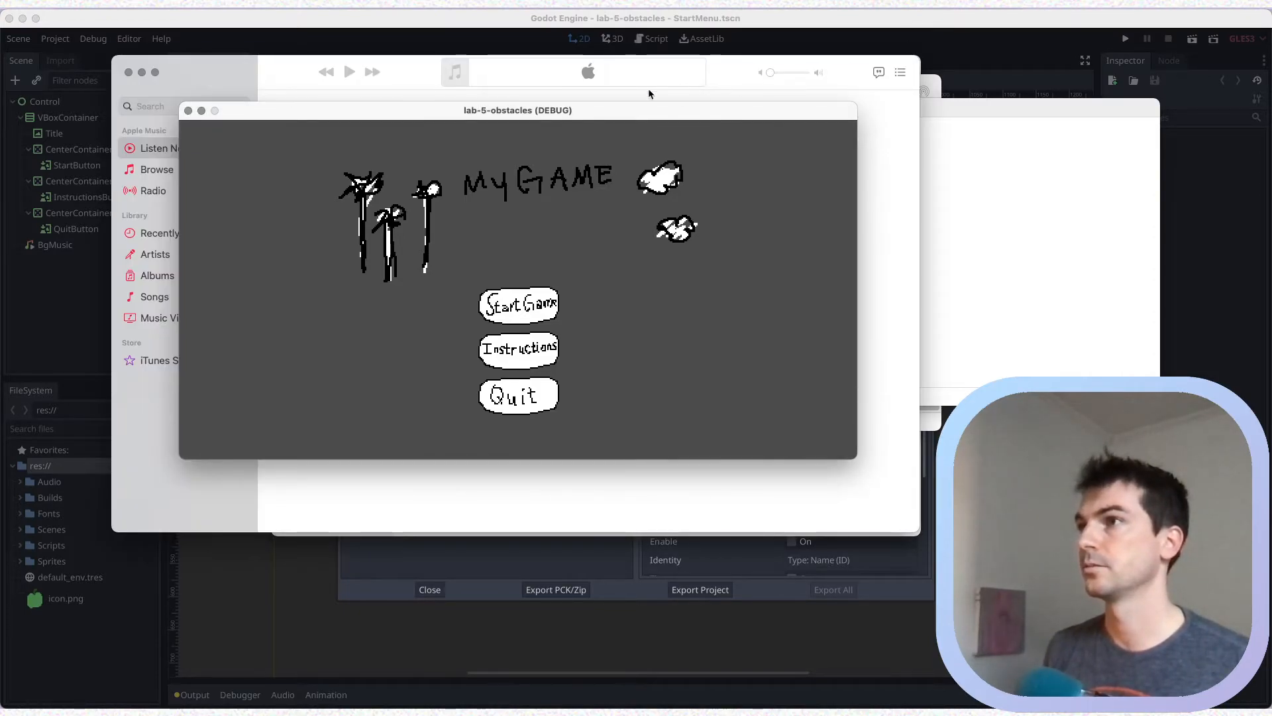
left_click(398, 69)
key("super+q")
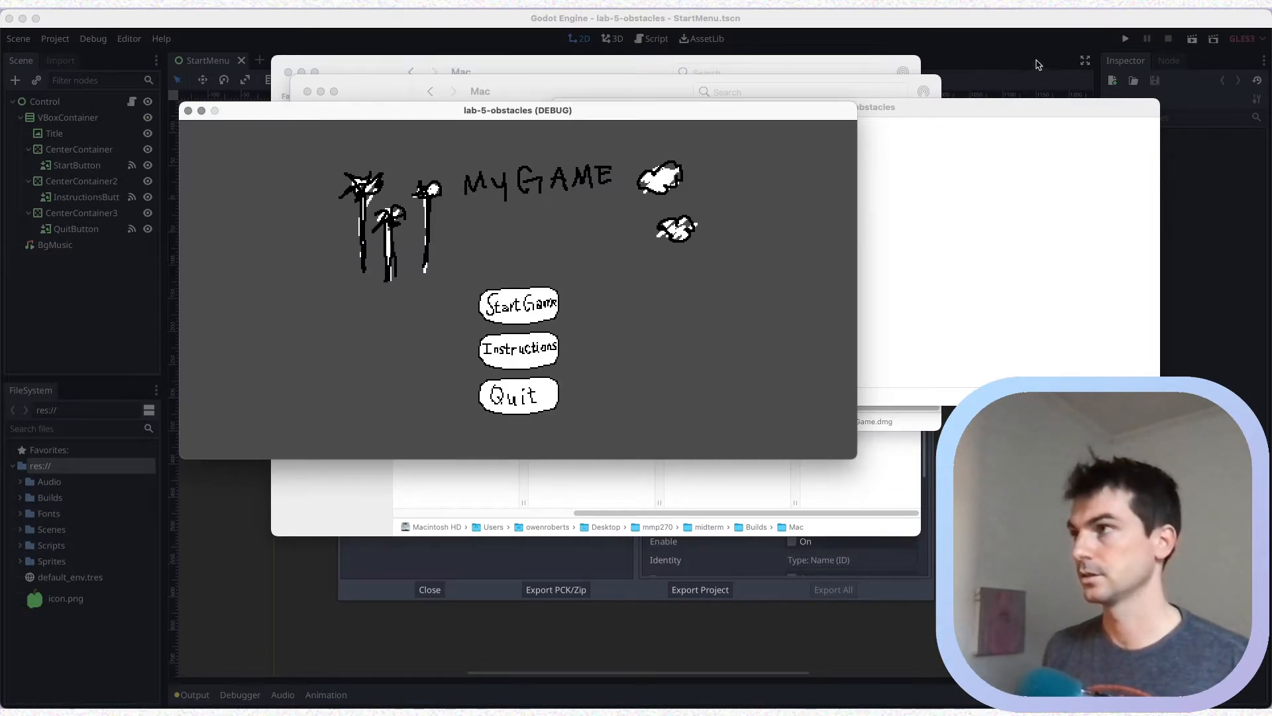
key("XF86AudioMute")
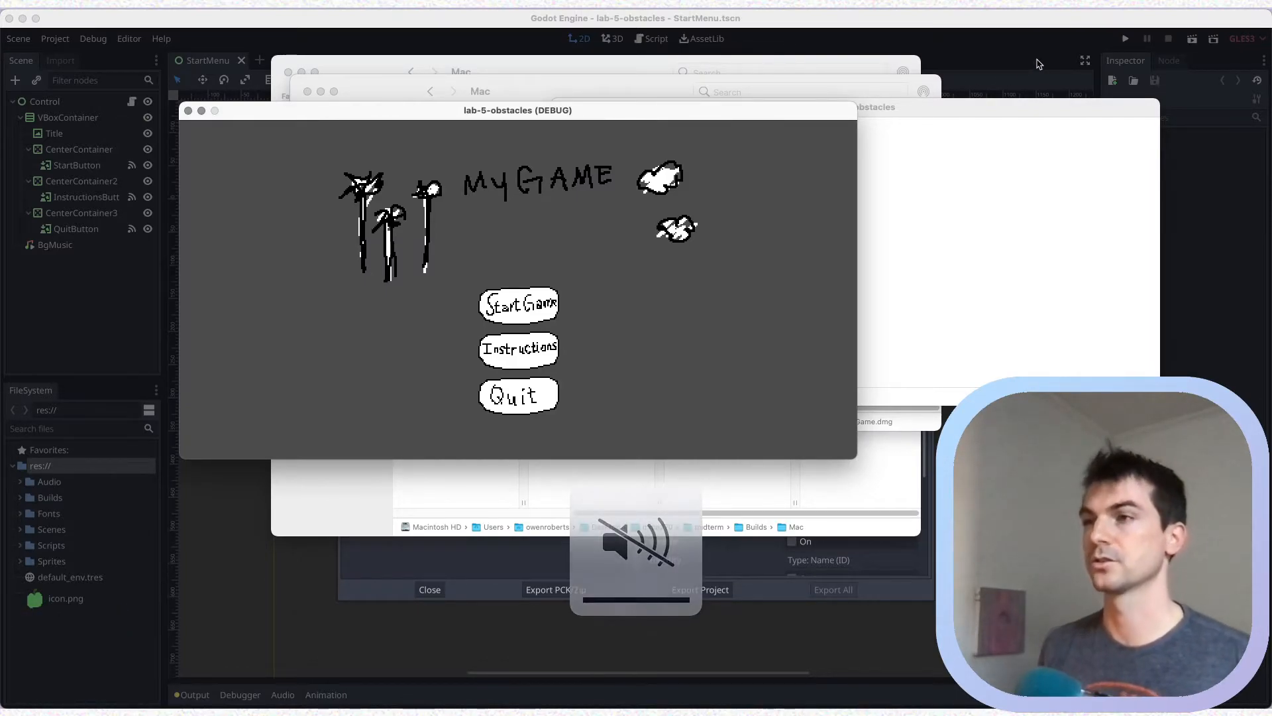
Start the exported game, test moving and jumping across the platforms until game over, and quit it
left_click(510, 308)
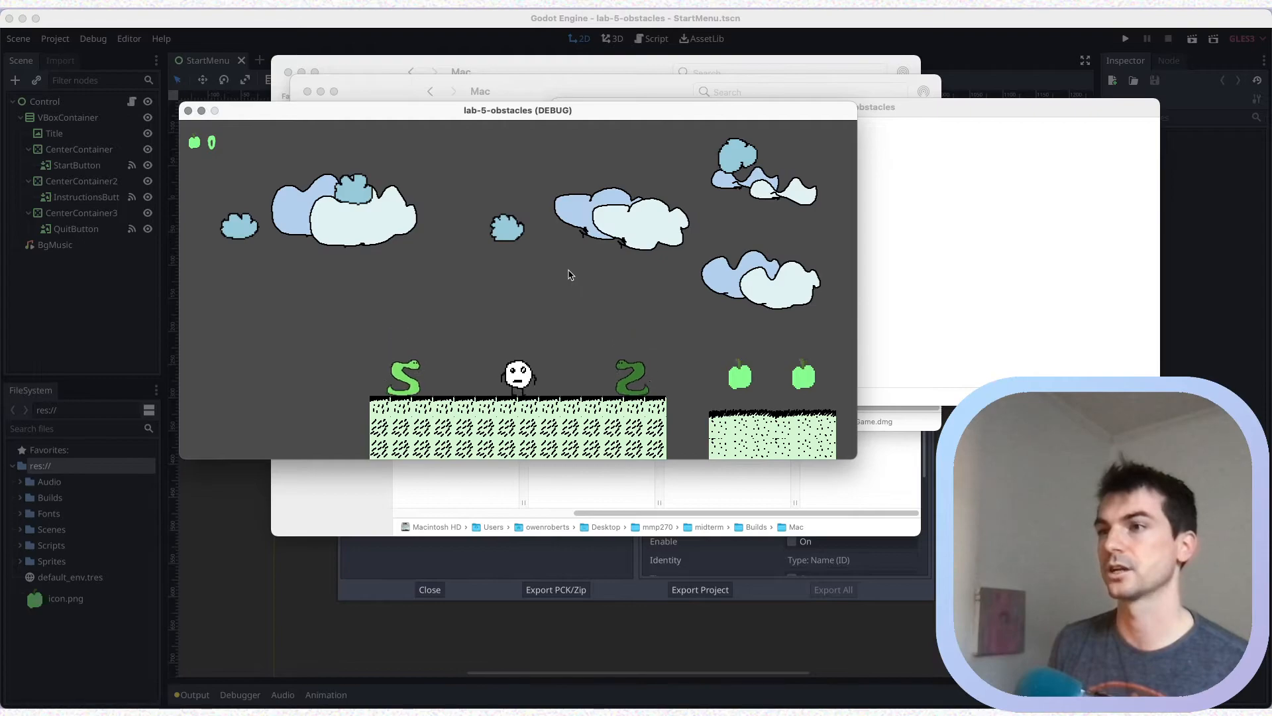
key("Right")
key("Up")
key("Left")
key("Right")
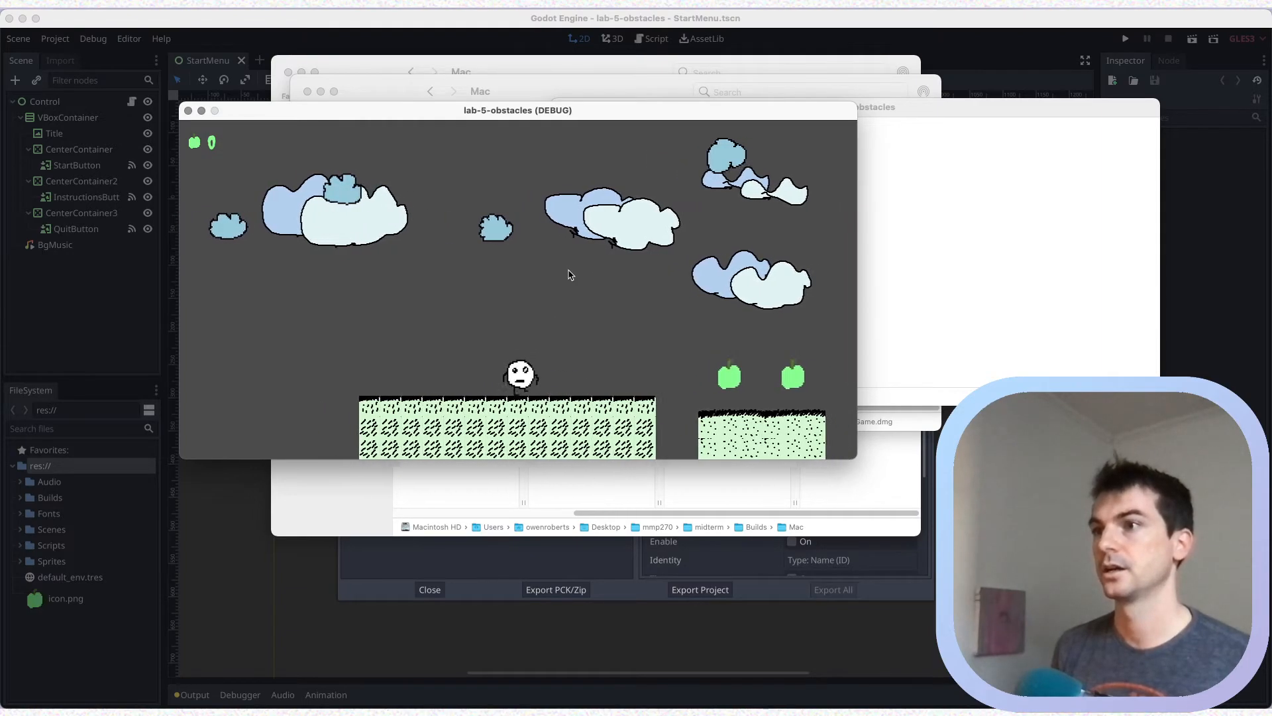
key("Up")
key("Right")
key("Up")
key("Right")
key("Up")
key("Right")
key("Up")
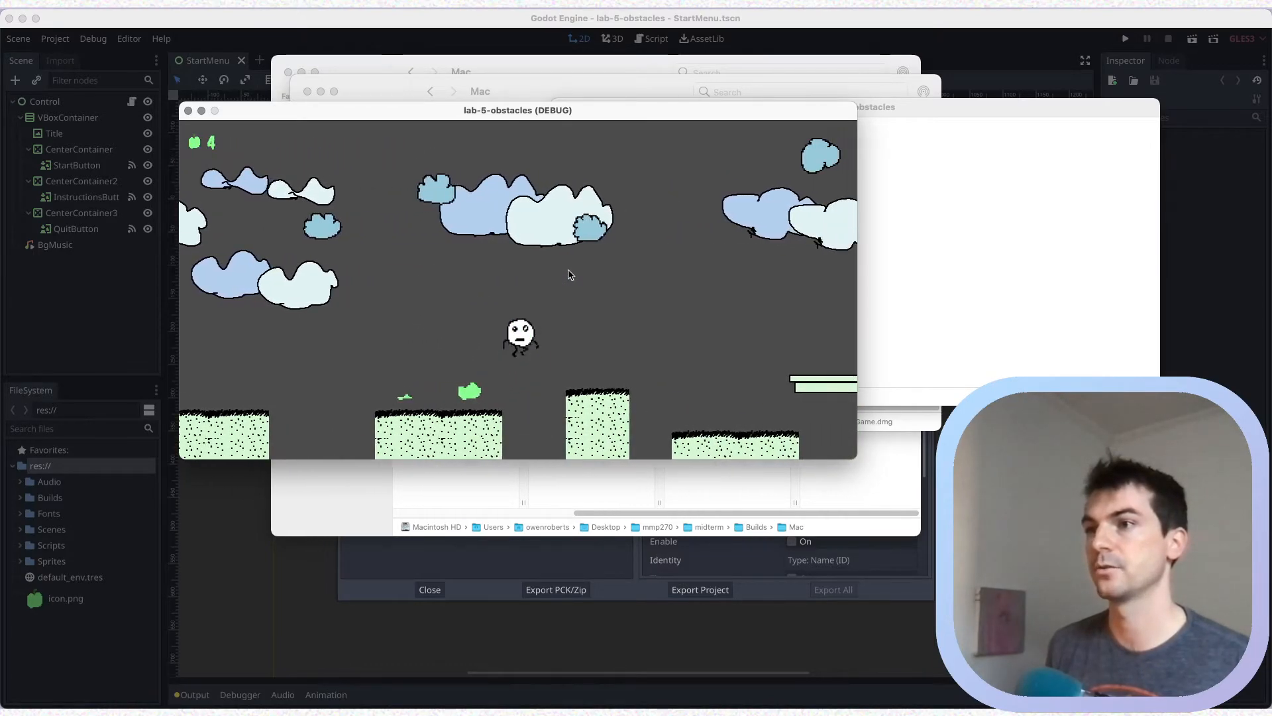
key("Right")
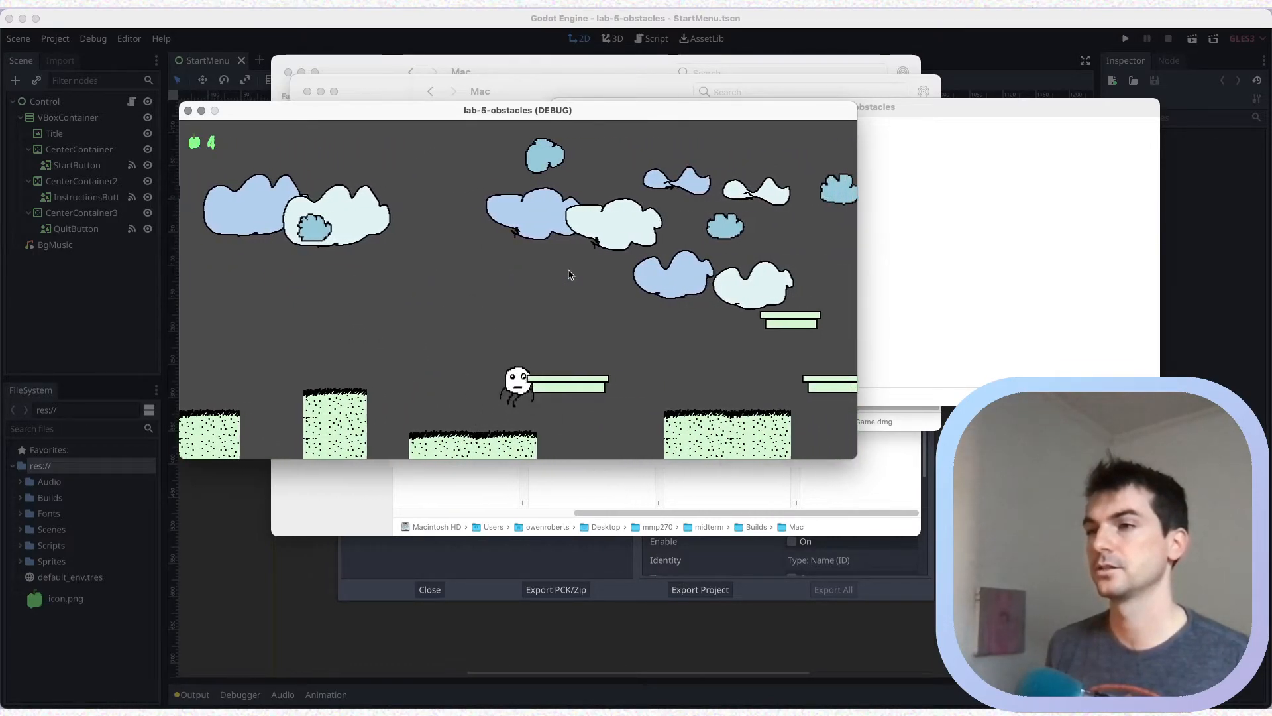
key("Up")
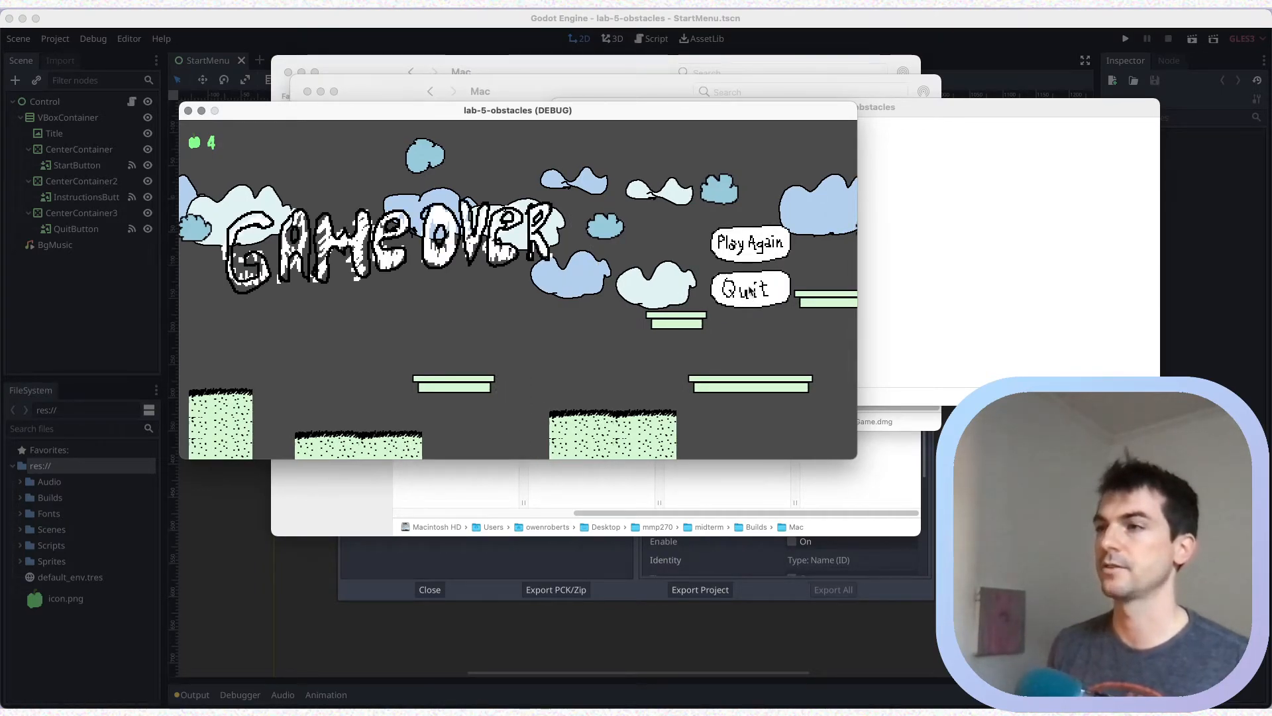
left_click(762, 278)
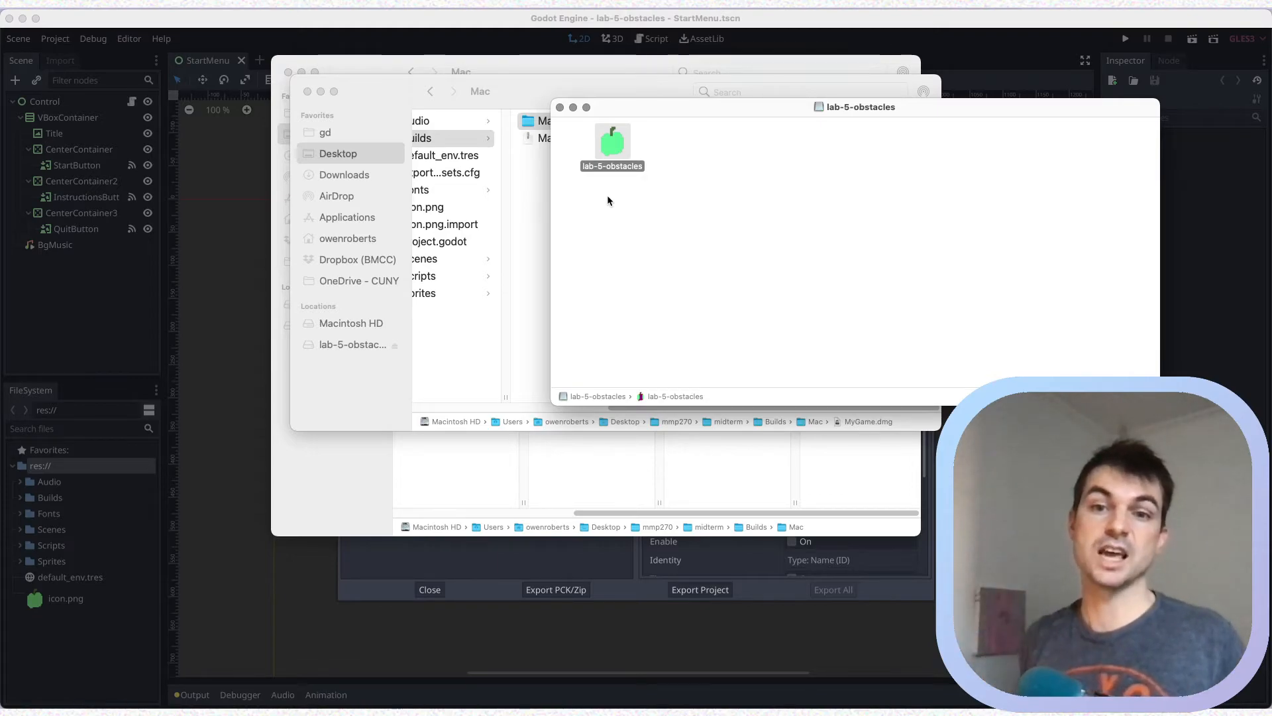
Close the disk image window, eject the lab-5-obstacles volume, and close the extra Finder window
left_click(560, 107)
left_click(395, 346)
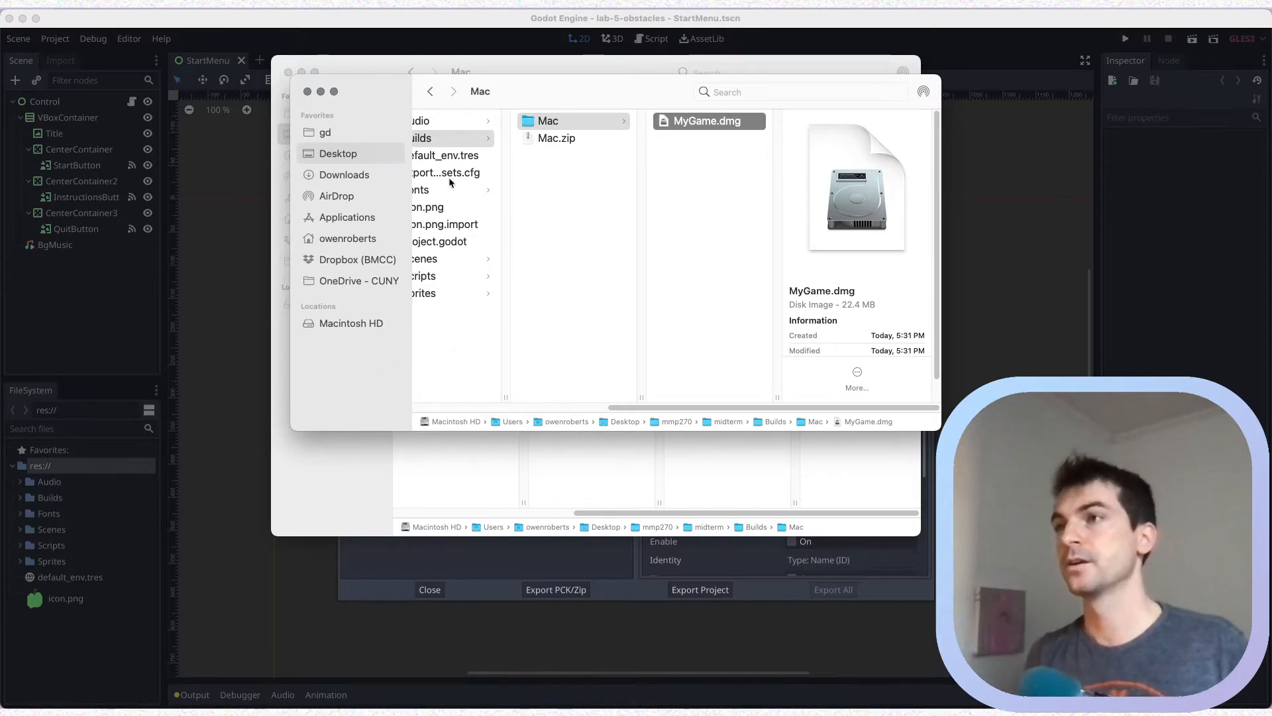
left_click(308, 92)
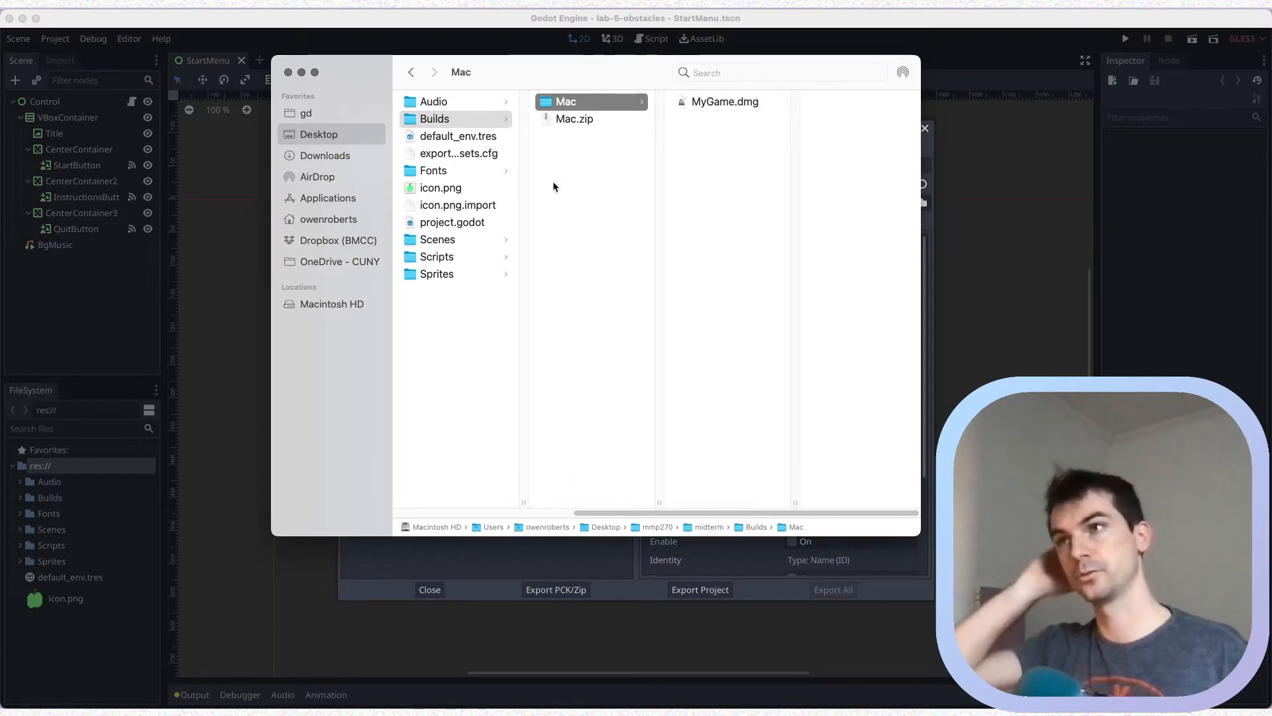
Create two new folders named Windows and Web inside the Builds folder
left_click(553, 181)
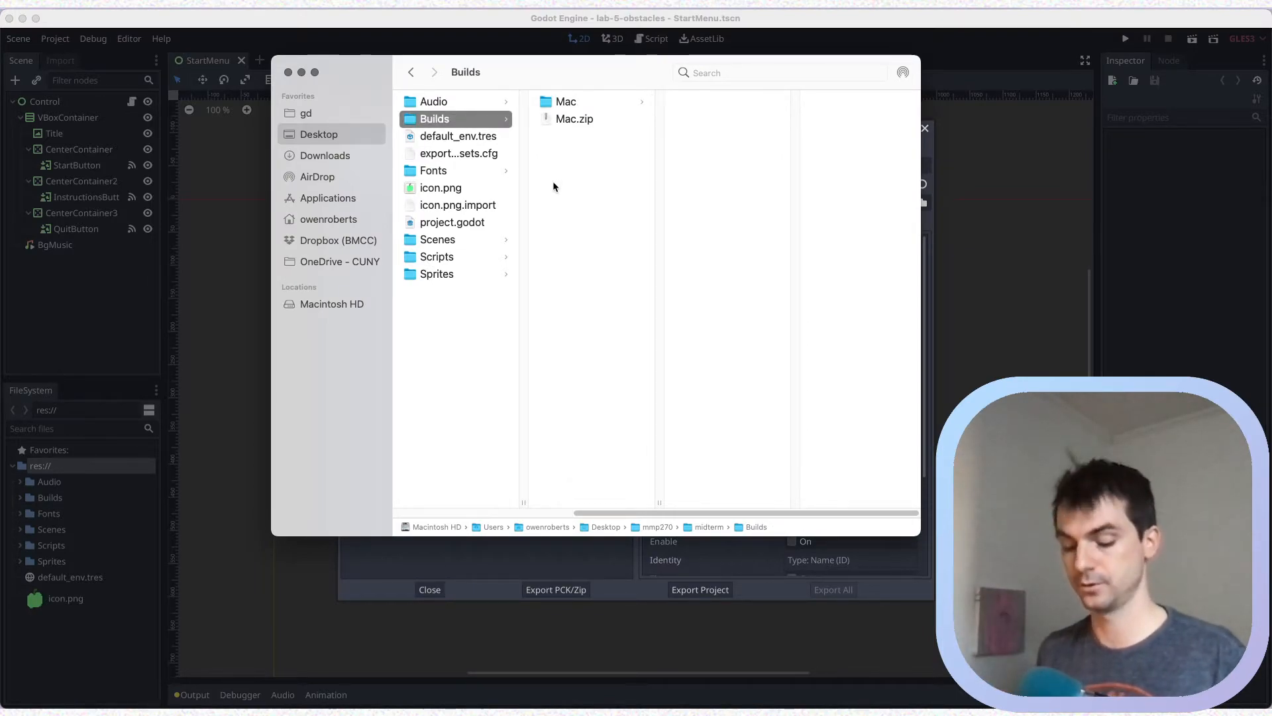
key("shift+super+n")
type("Windows")
key("Return")
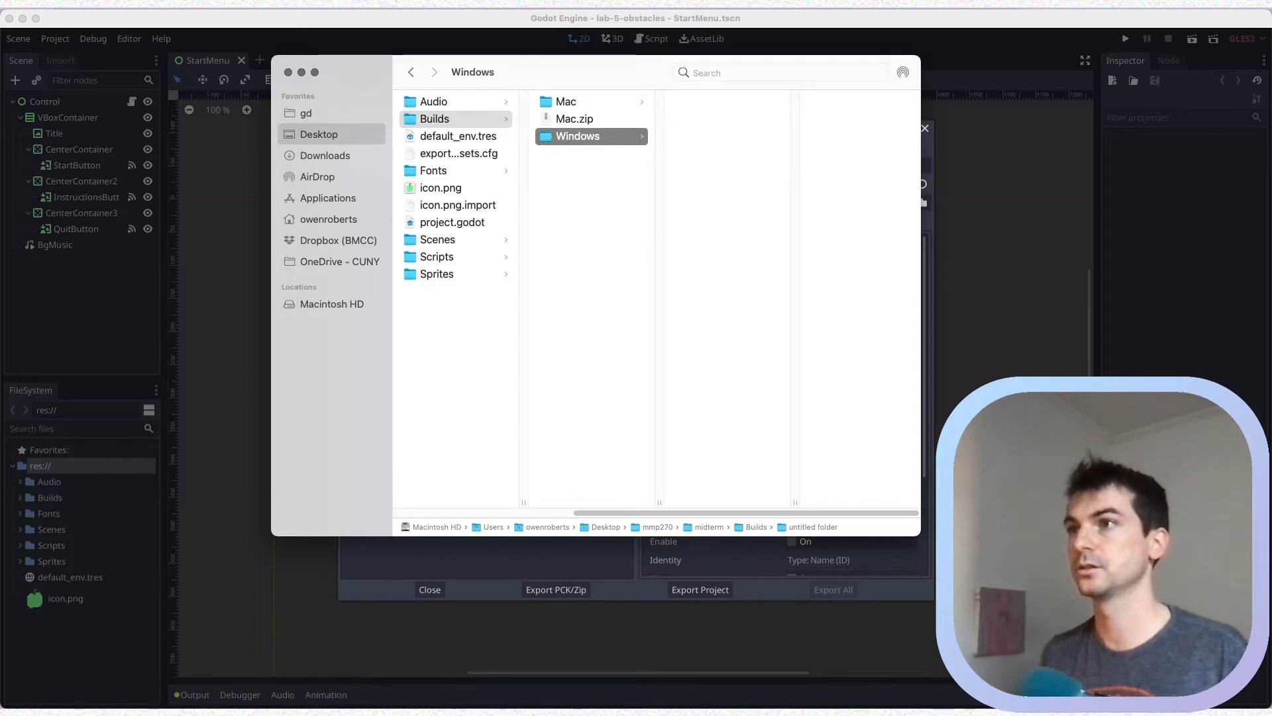
left_click(434, 118)
key("shift+super+n")
type("Web")
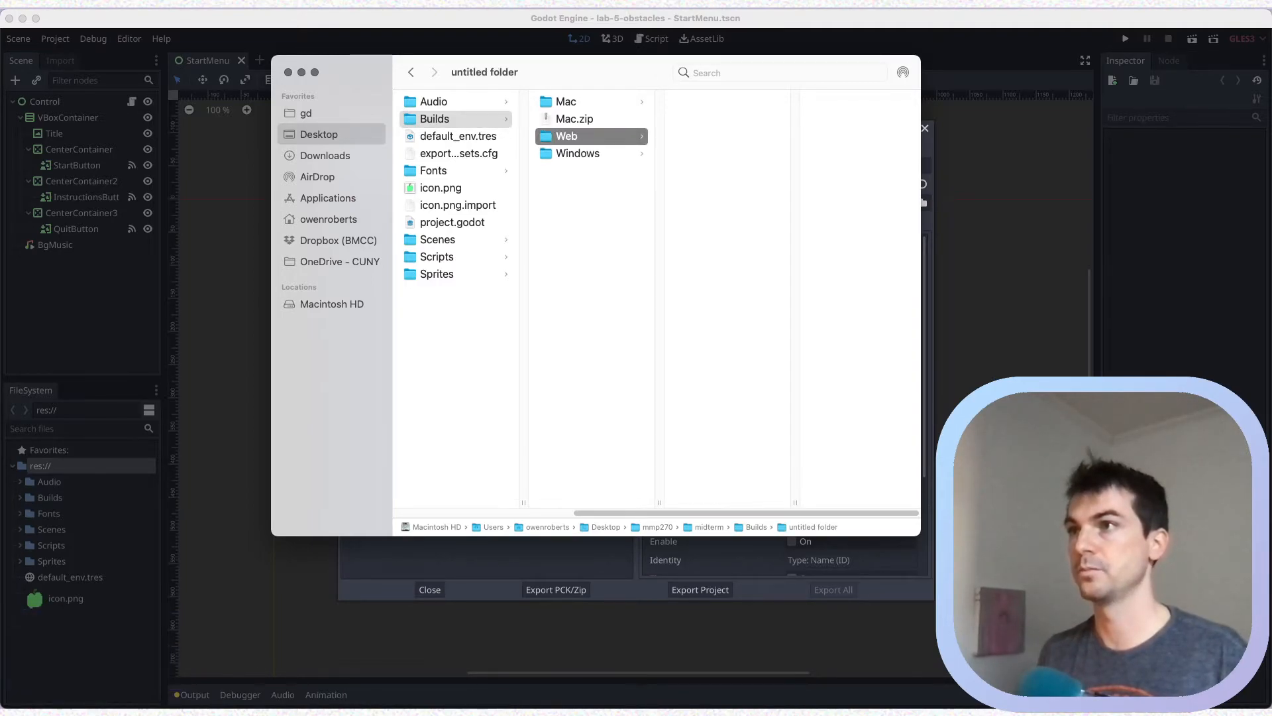
key("Return")
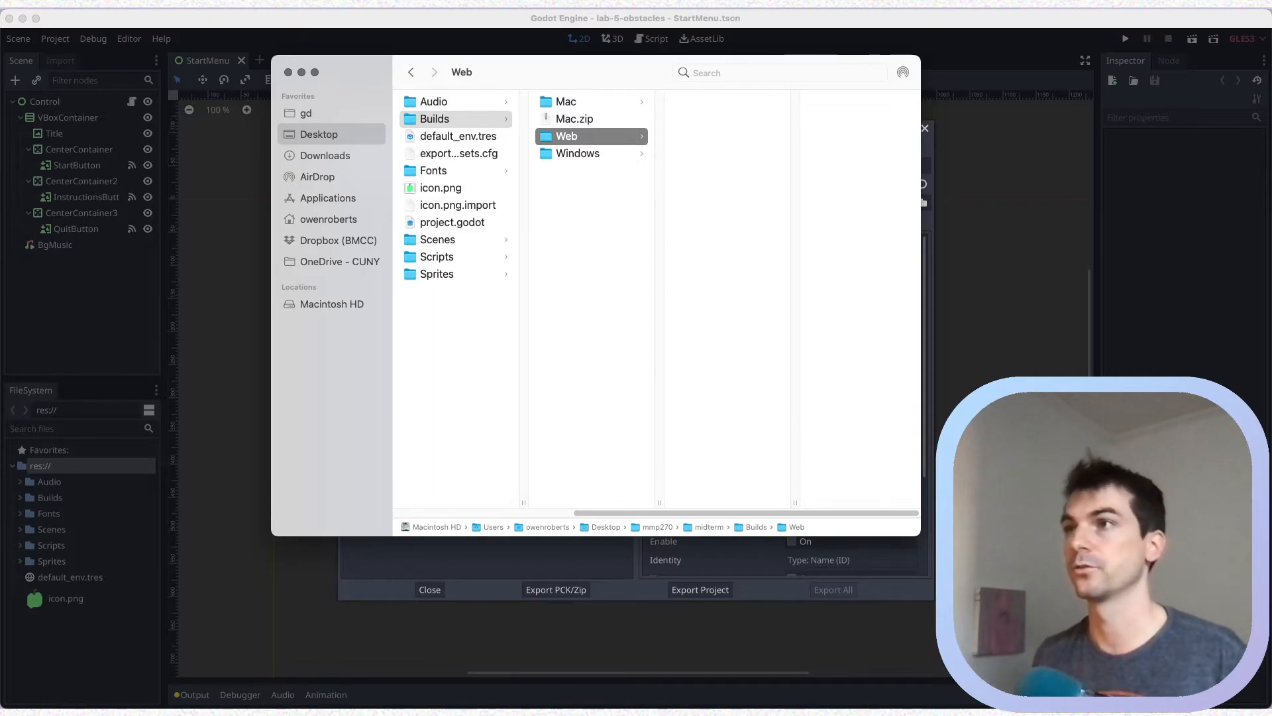
Switch to Godot, add a Windows Desktop export preset, and look through its options
key("super+Tab")
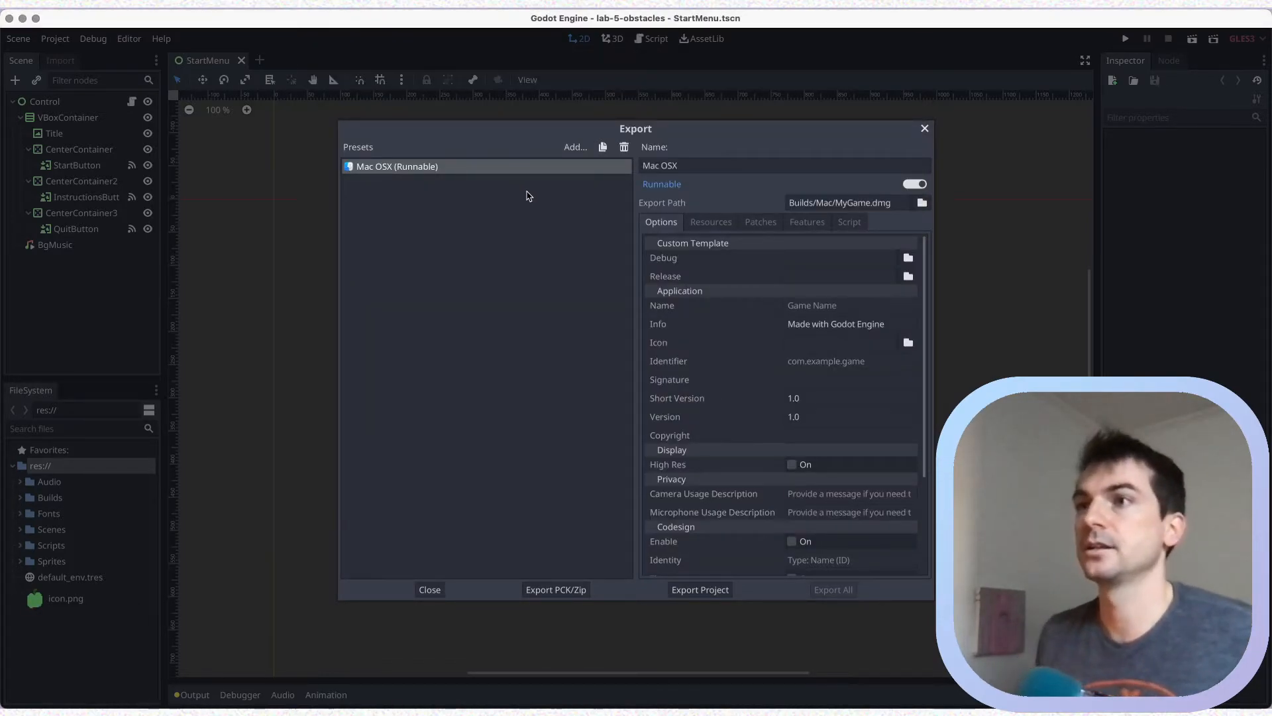
left_click(567, 148)
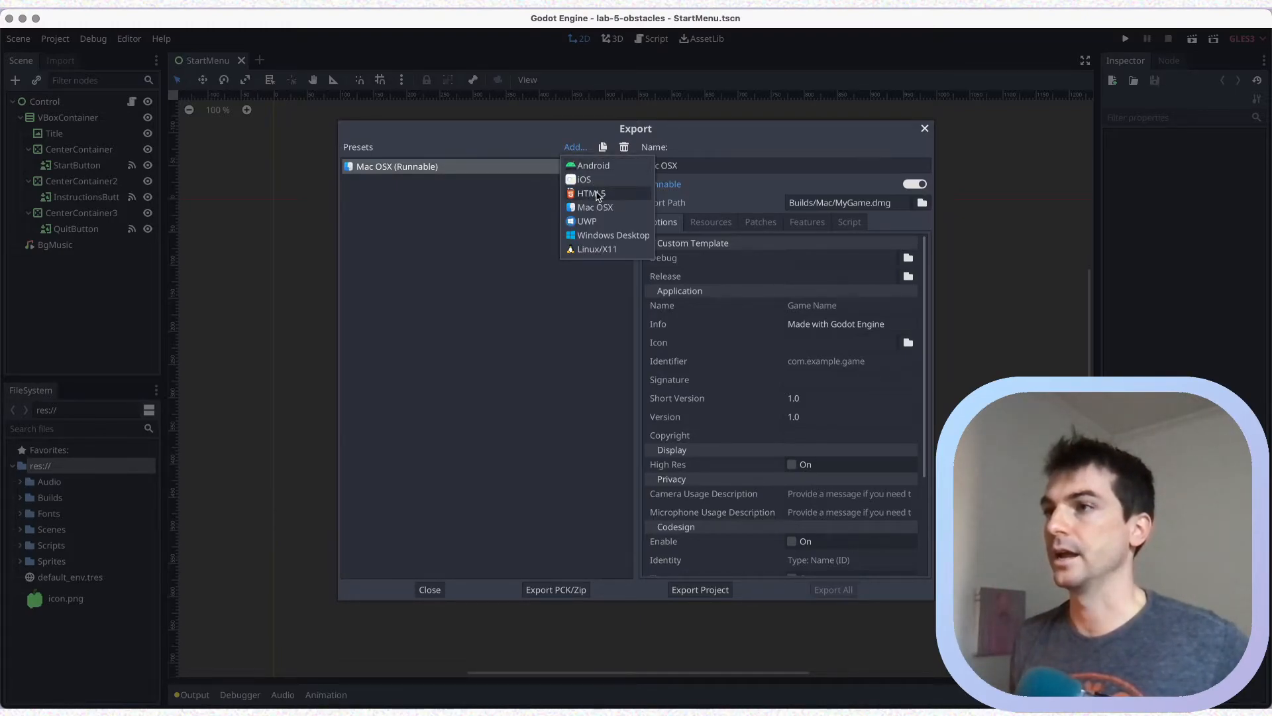
left_click(595, 236)
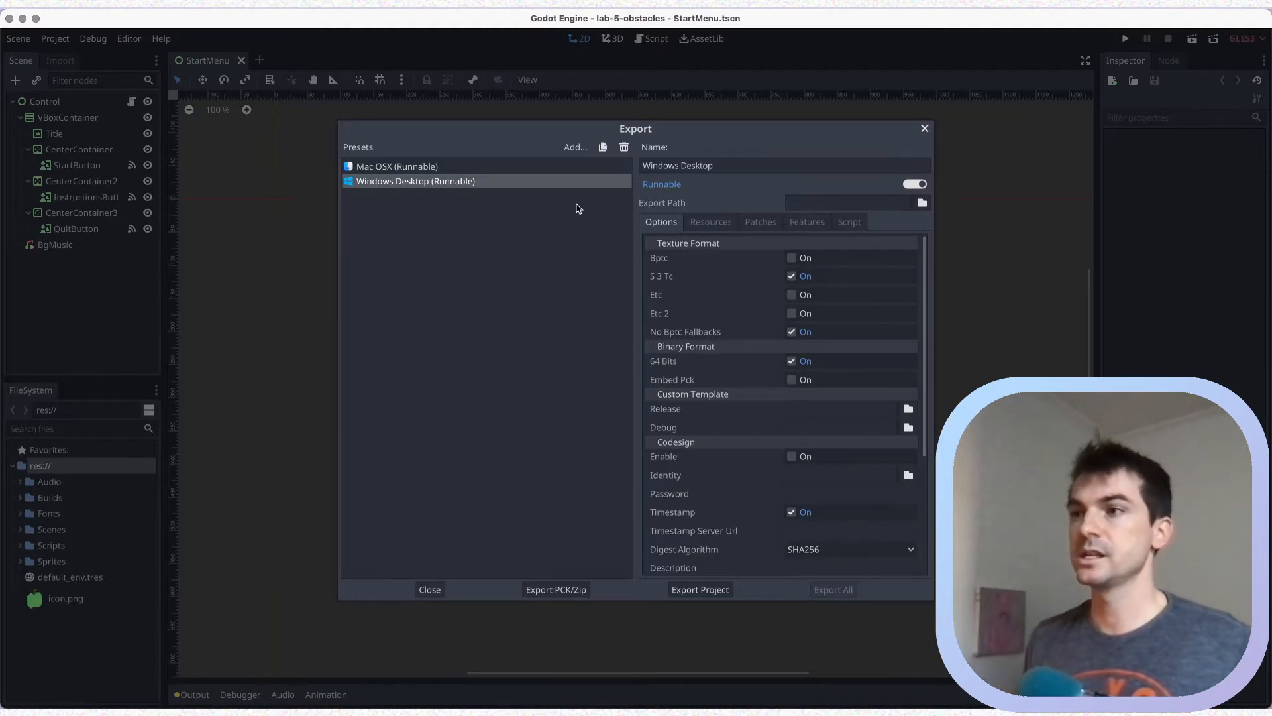
scroll(739, 356, "down", 5)
scroll(740, 356, "up", 4)
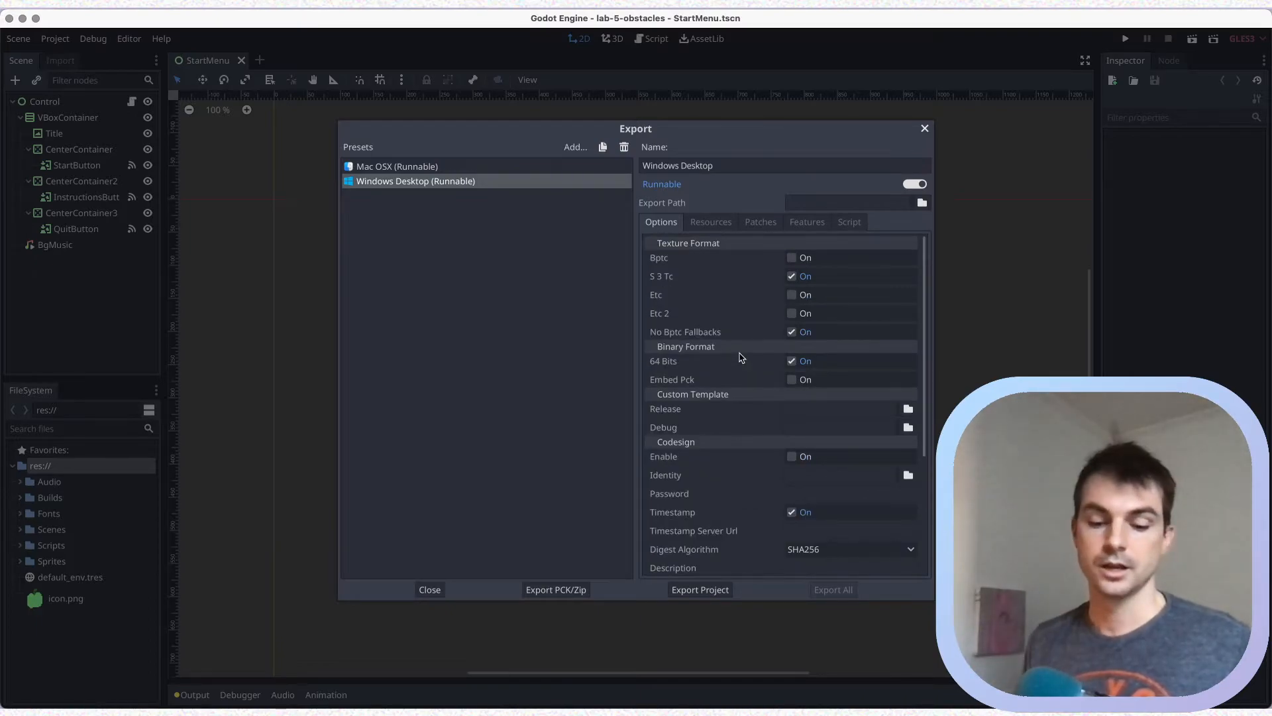
Set the Windows Desktop preset's export path to MyGame.exe in the Builds folder
left_click(922, 205)
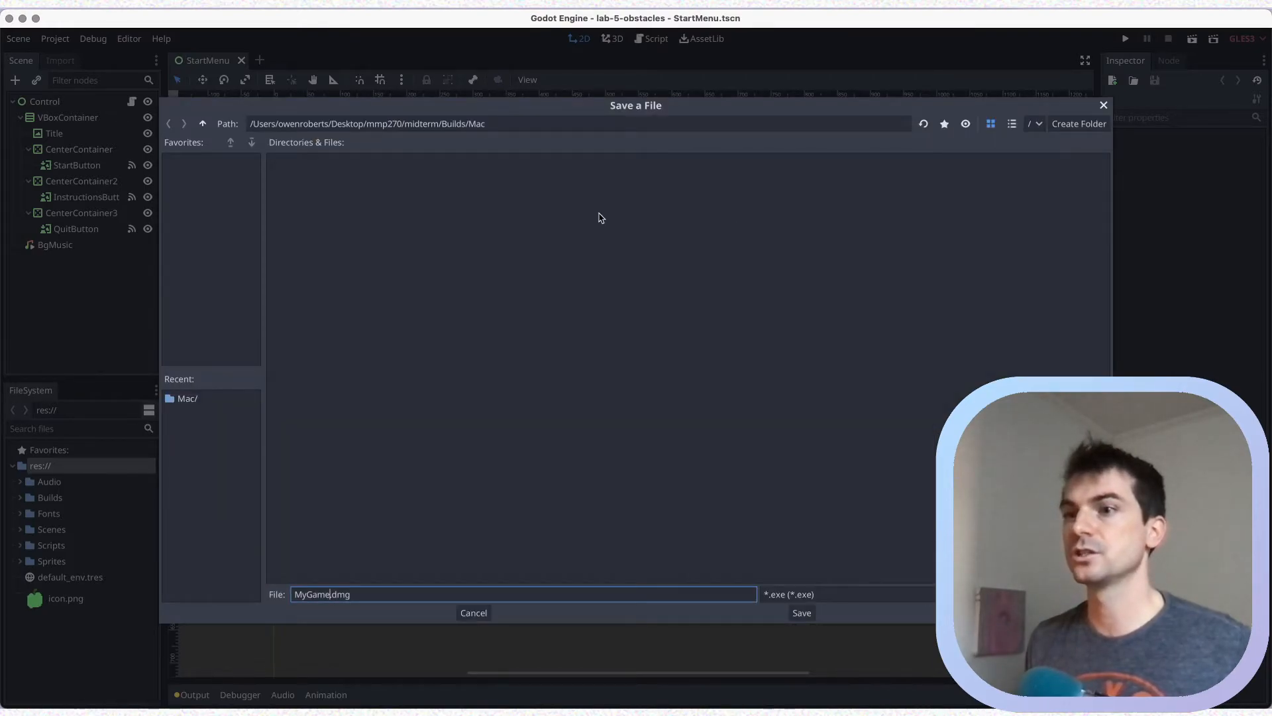
left_click(204, 126)
left_click(437, 189)
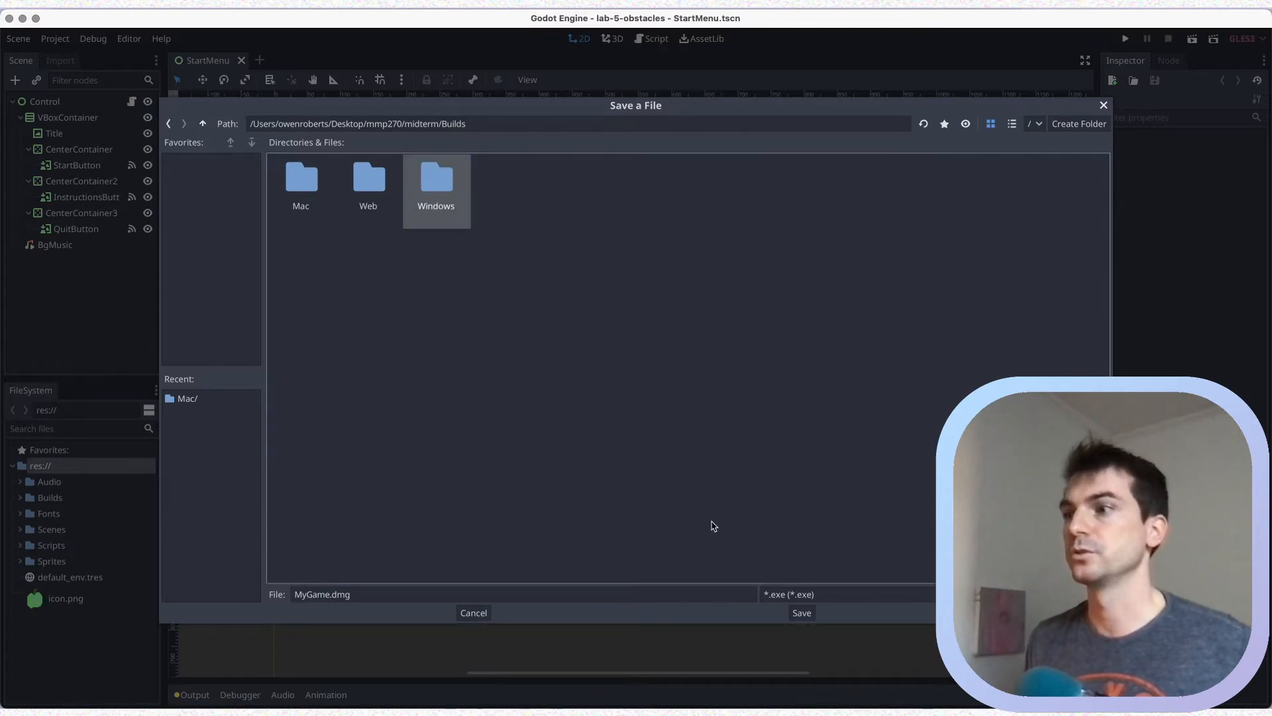
left_click(802, 613)
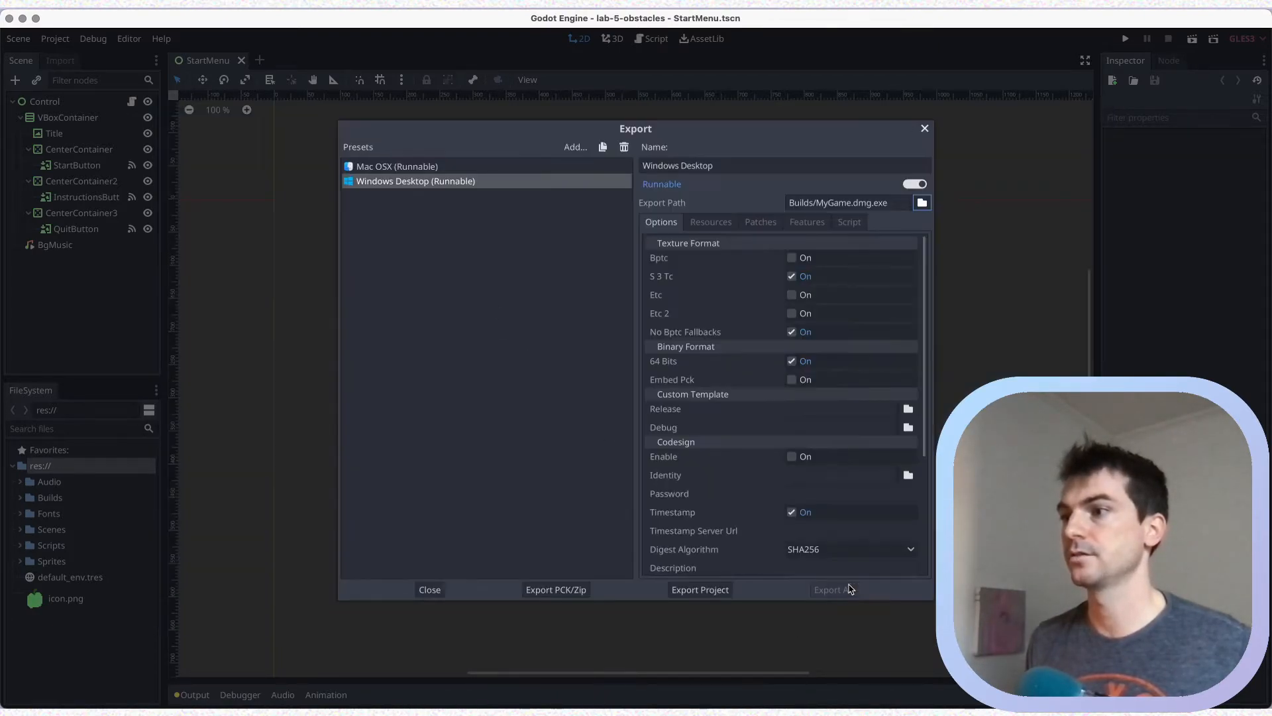
left_click(923, 203)
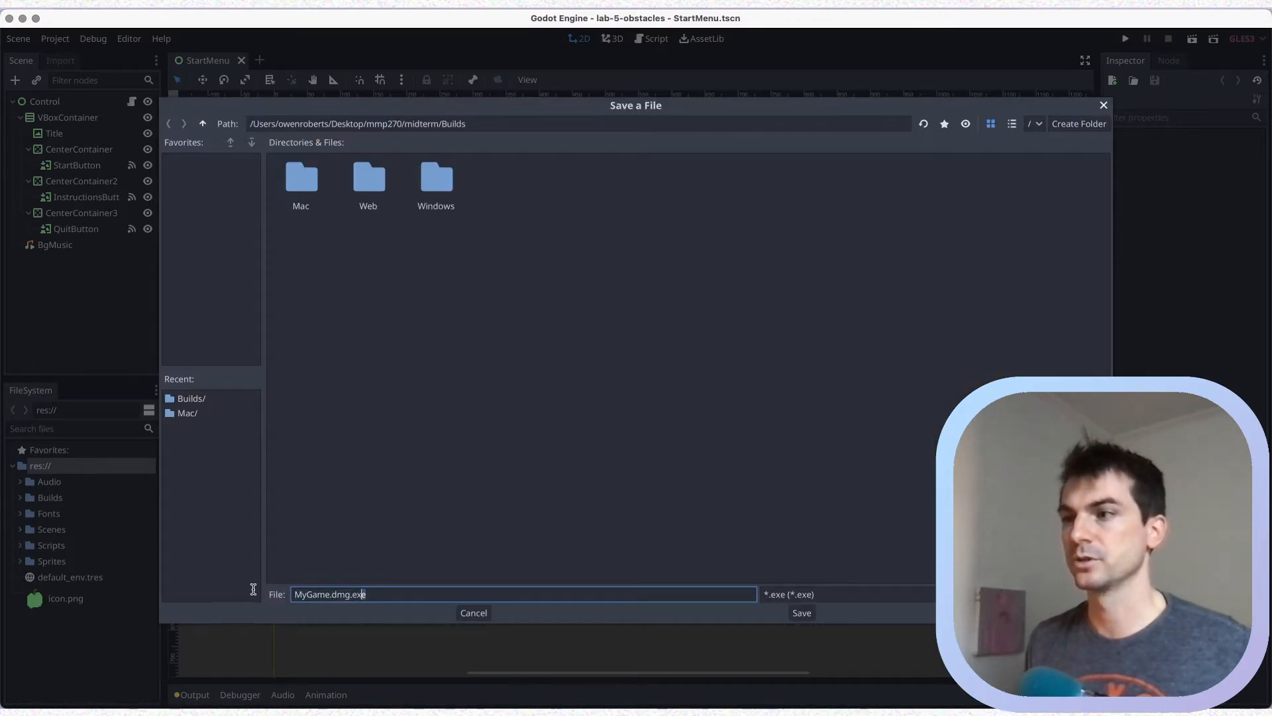
left_click(319, 594)
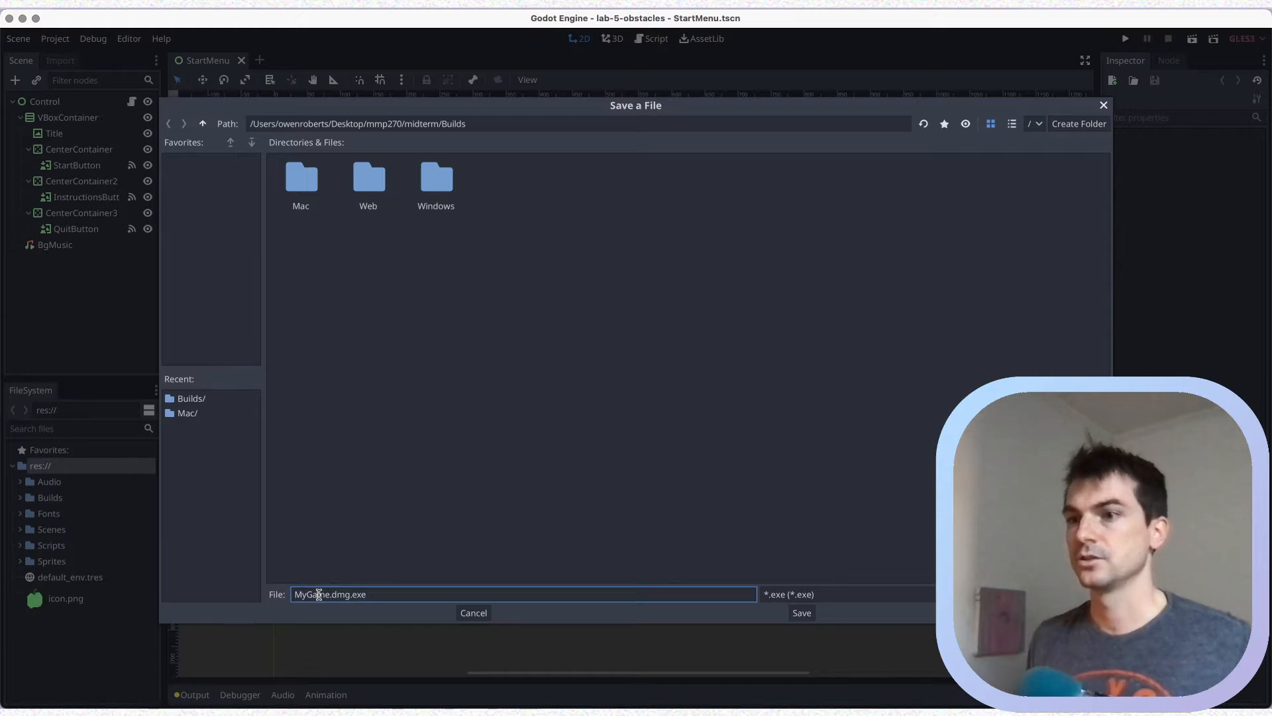
double_click(358, 595)
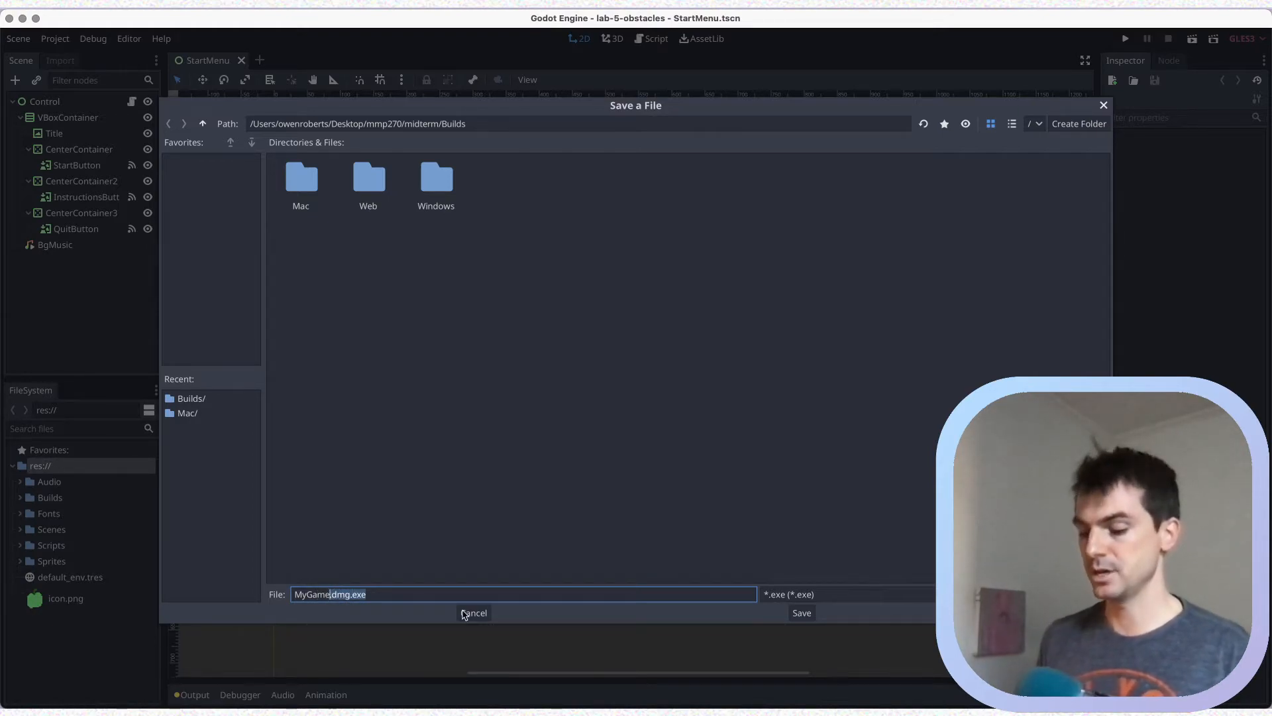
key("BackSpace")
left_click(803, 612)
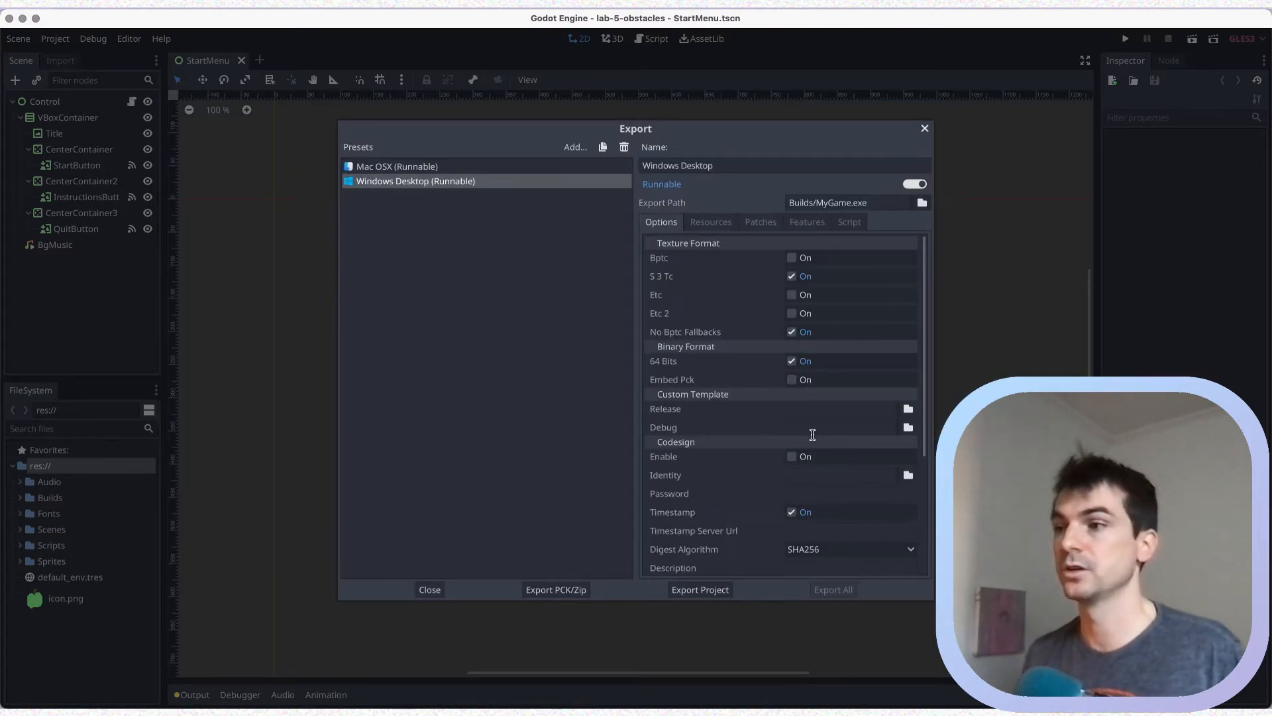
Export the Windows Desktop project with debug as MyGame.exe into the Builds/Windows folder
left_click(693, 589)
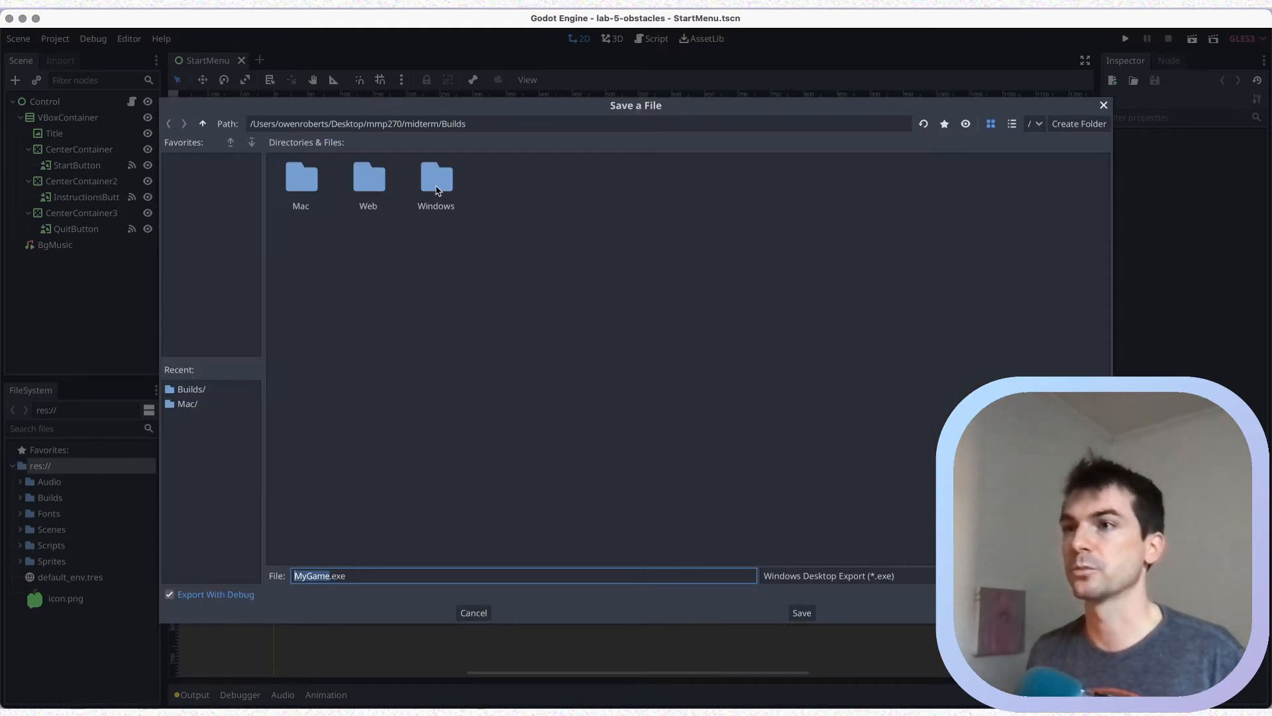
double_click(440, 182)
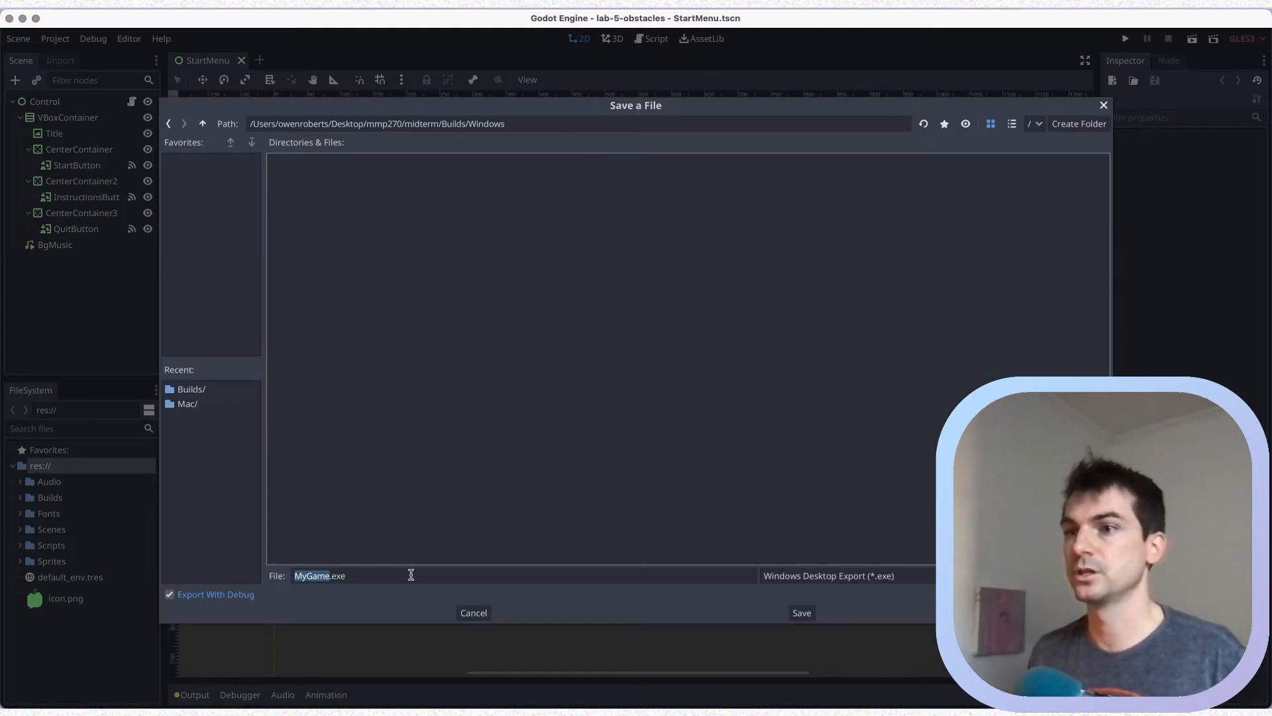
left_click(803, 613)
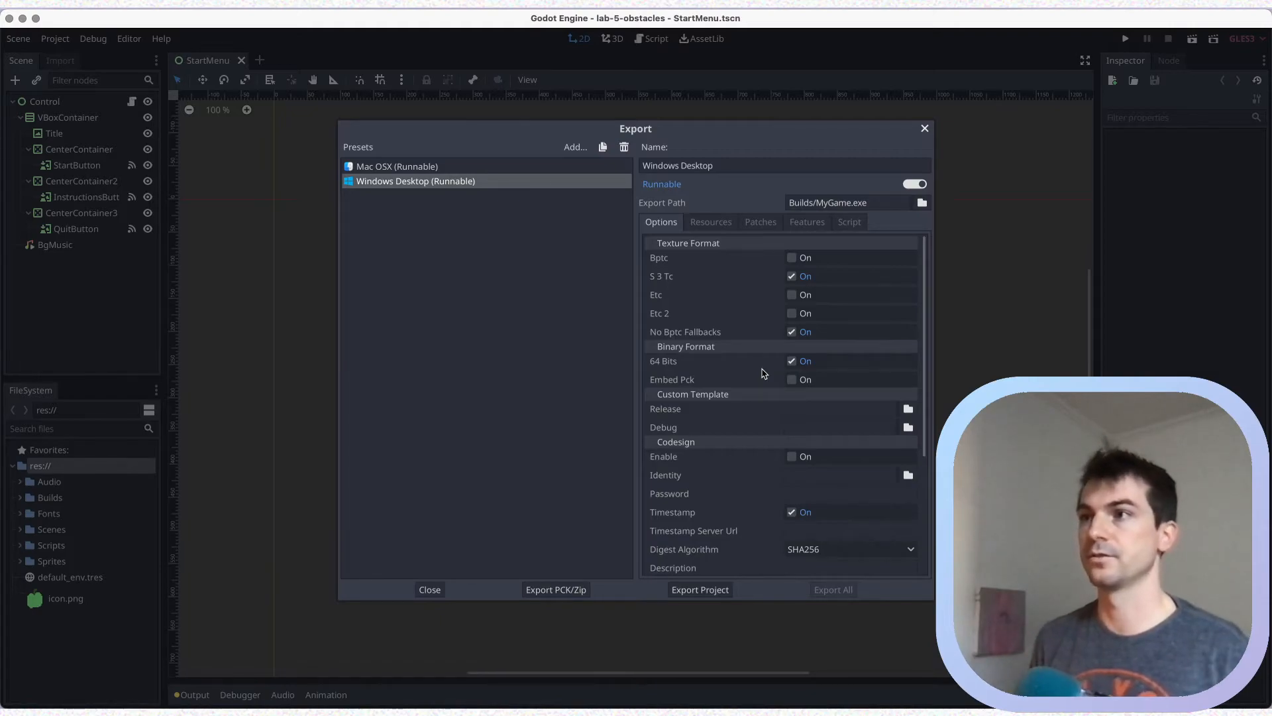
Switch to Finder and examine the exported MyGame.exe and MyGame.pck files in the Windows folder
key("super+Tab")
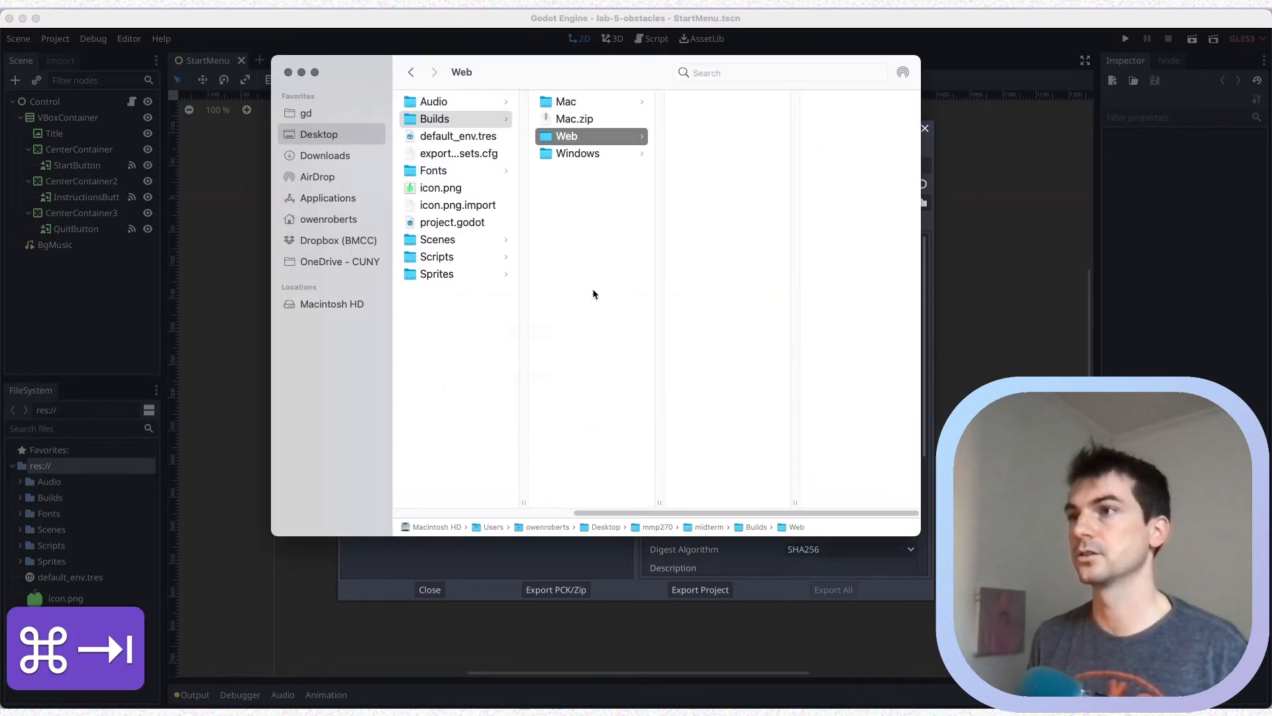
left_click(587, 153)
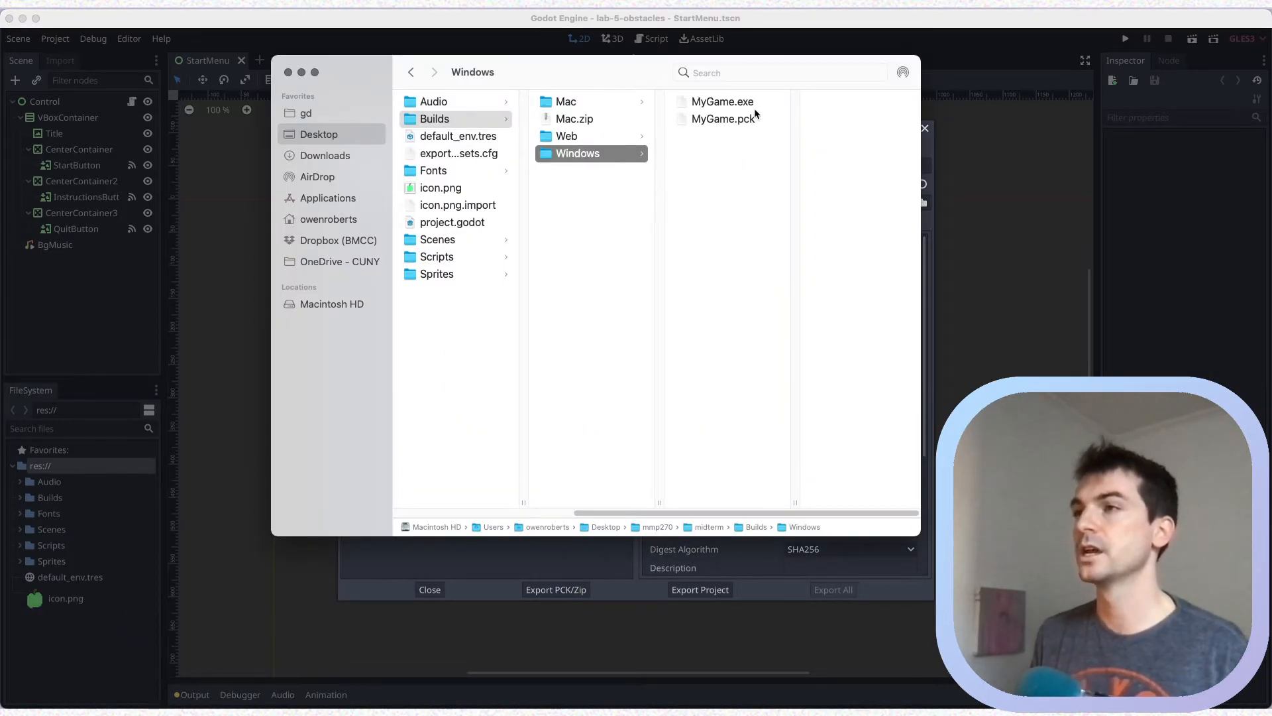
key("Right")
left_click(688, 120)
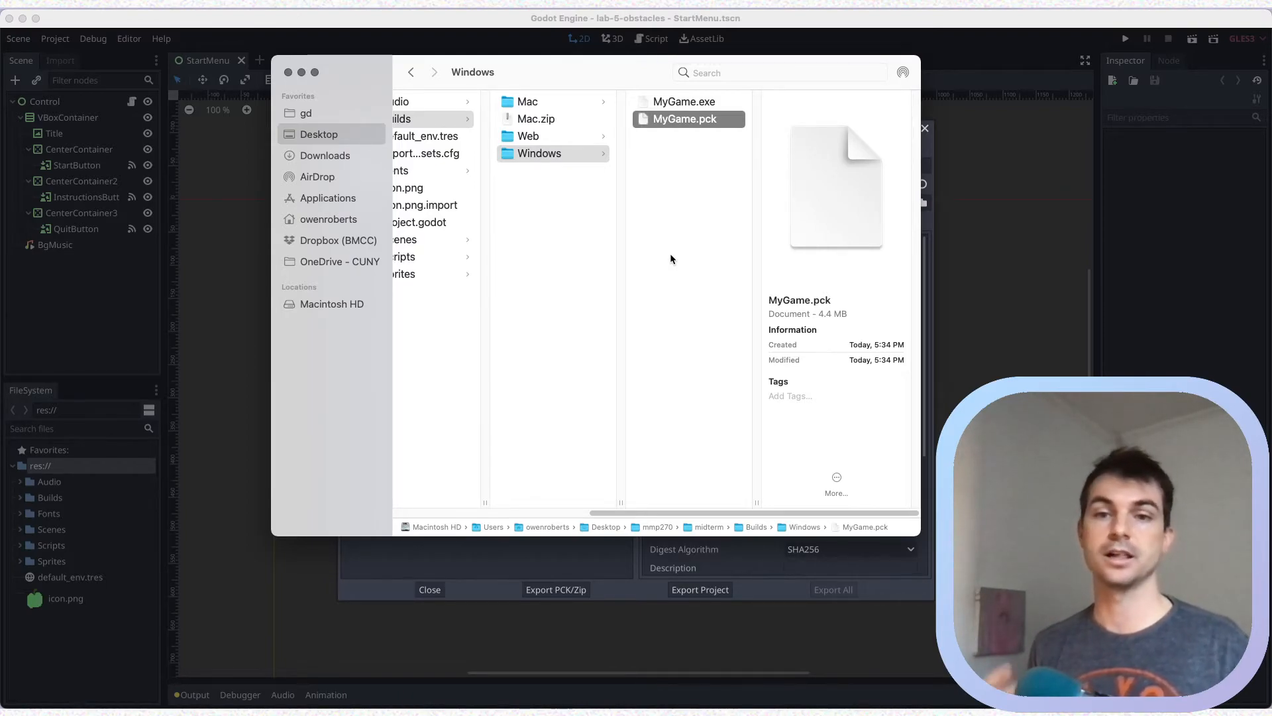
left_click(721, 105)
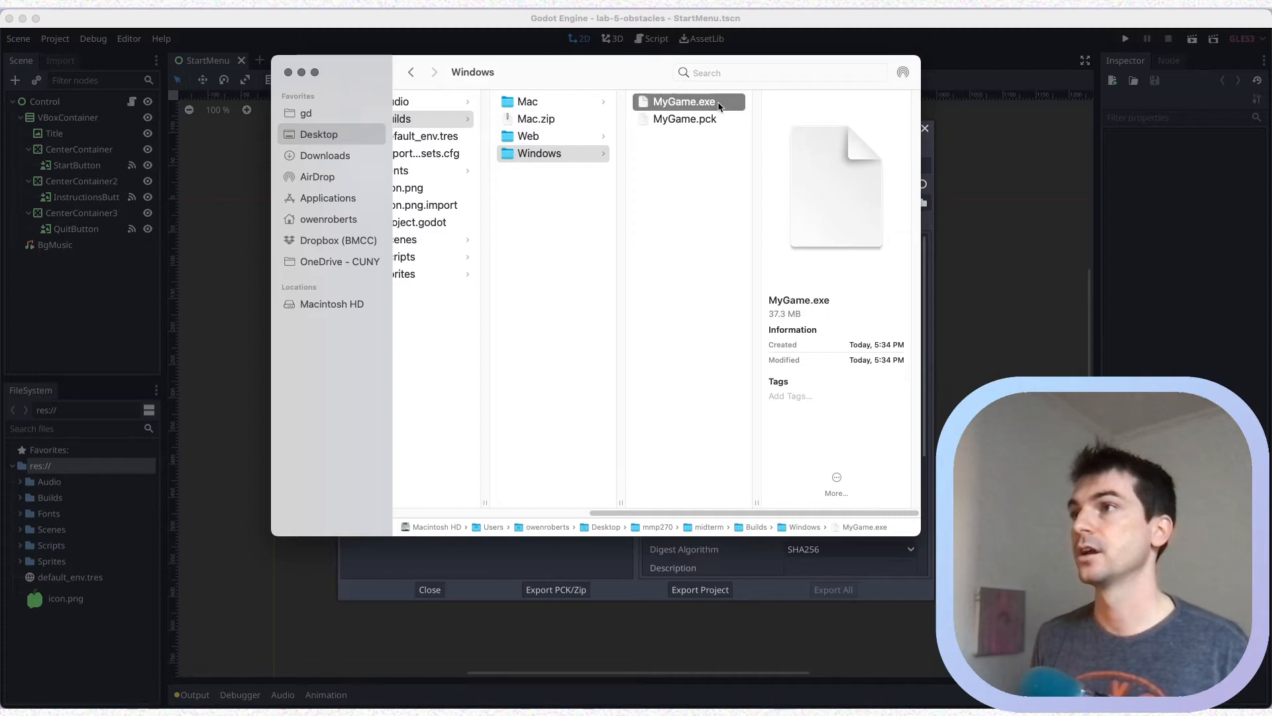
left_click(686, 122)
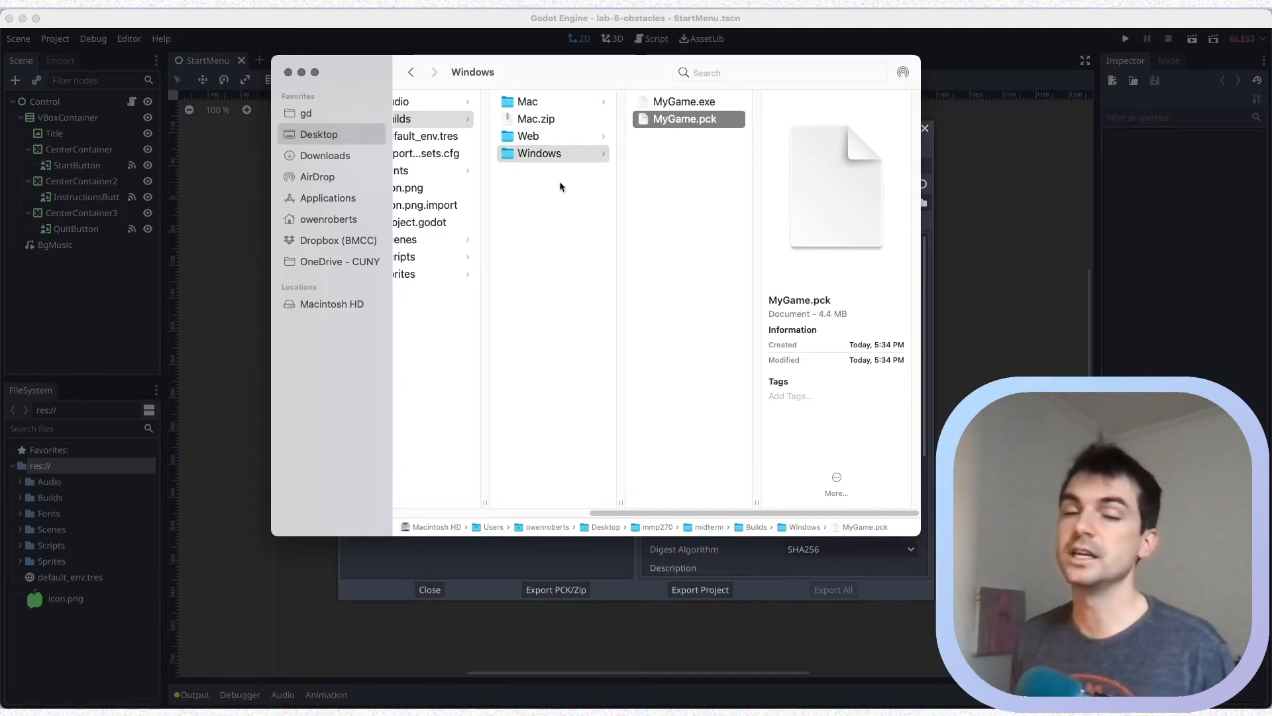
Compress the Windows folder, rename the archive to MyGame.zip, and close the extra Finder window
left_click(547, 155)
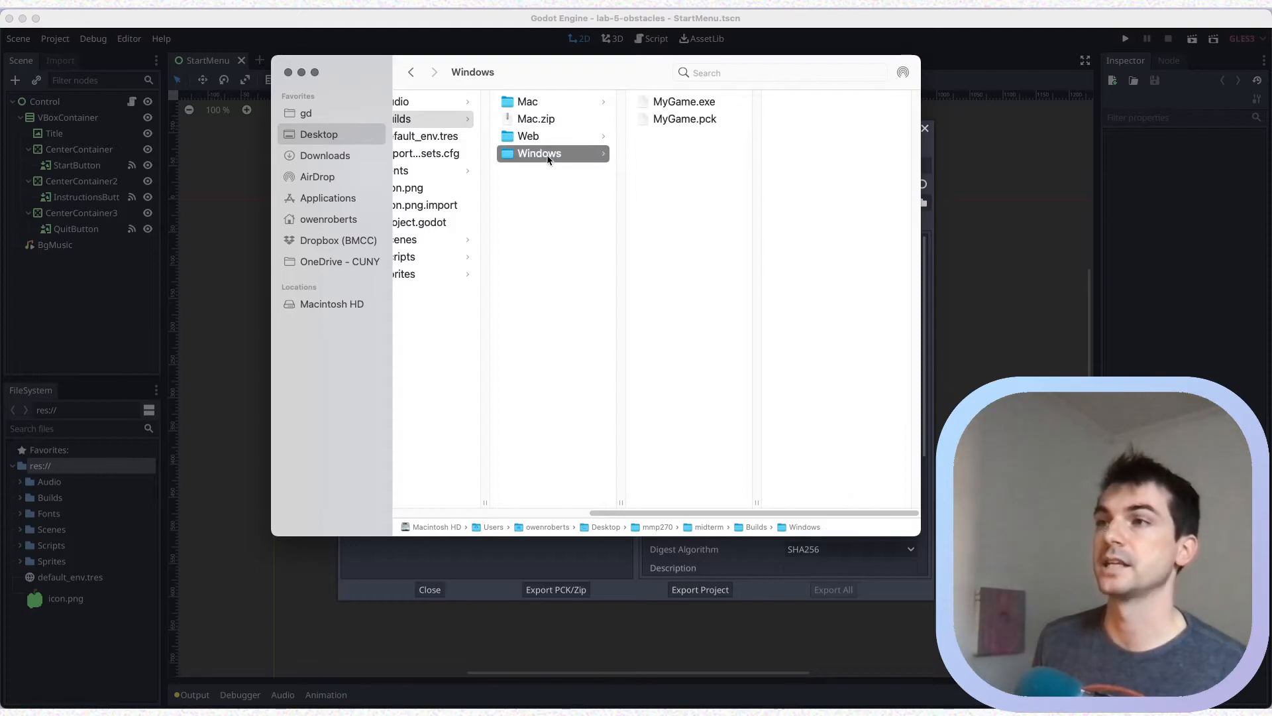
left_click(647, 165)
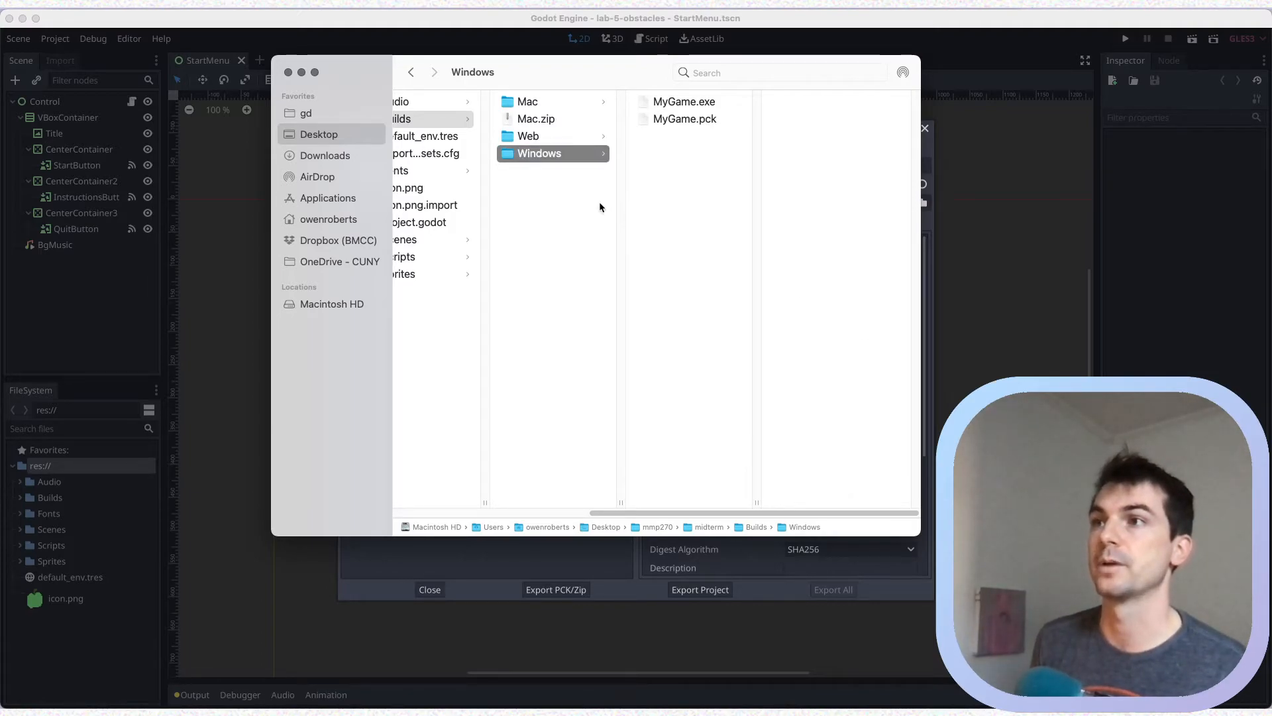
right_click(548, 161)
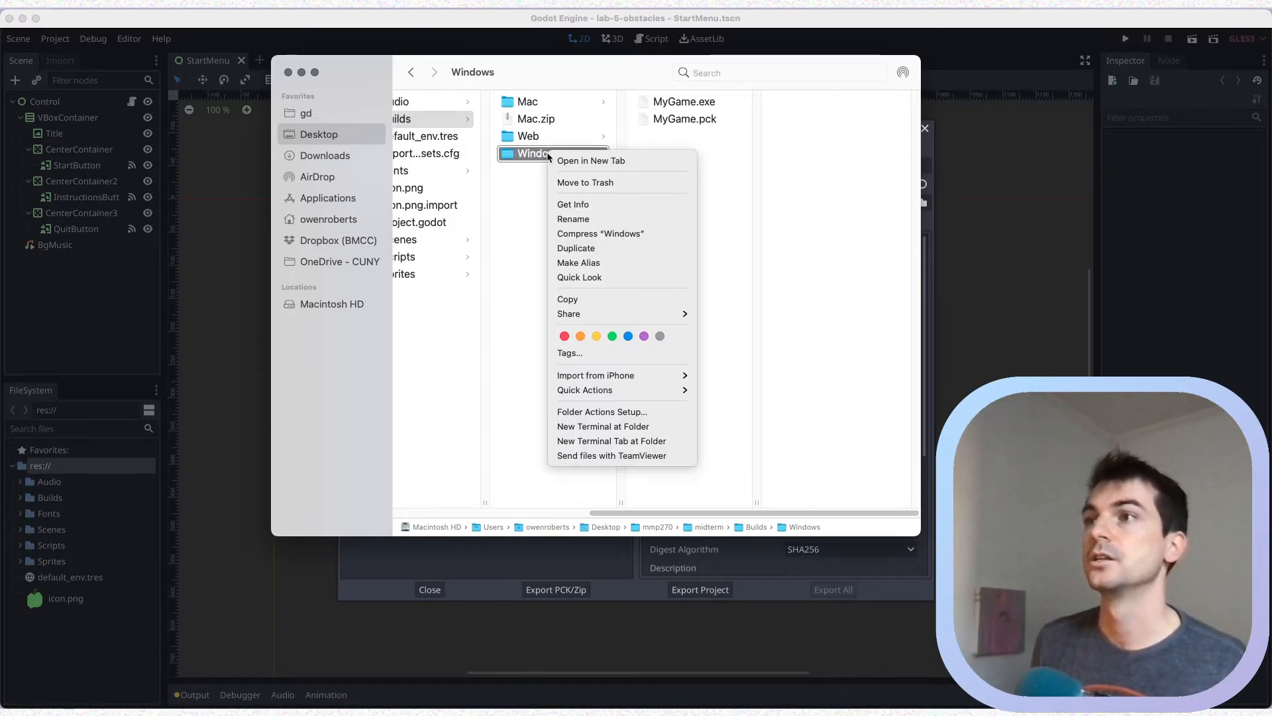
left_click(589, 234)
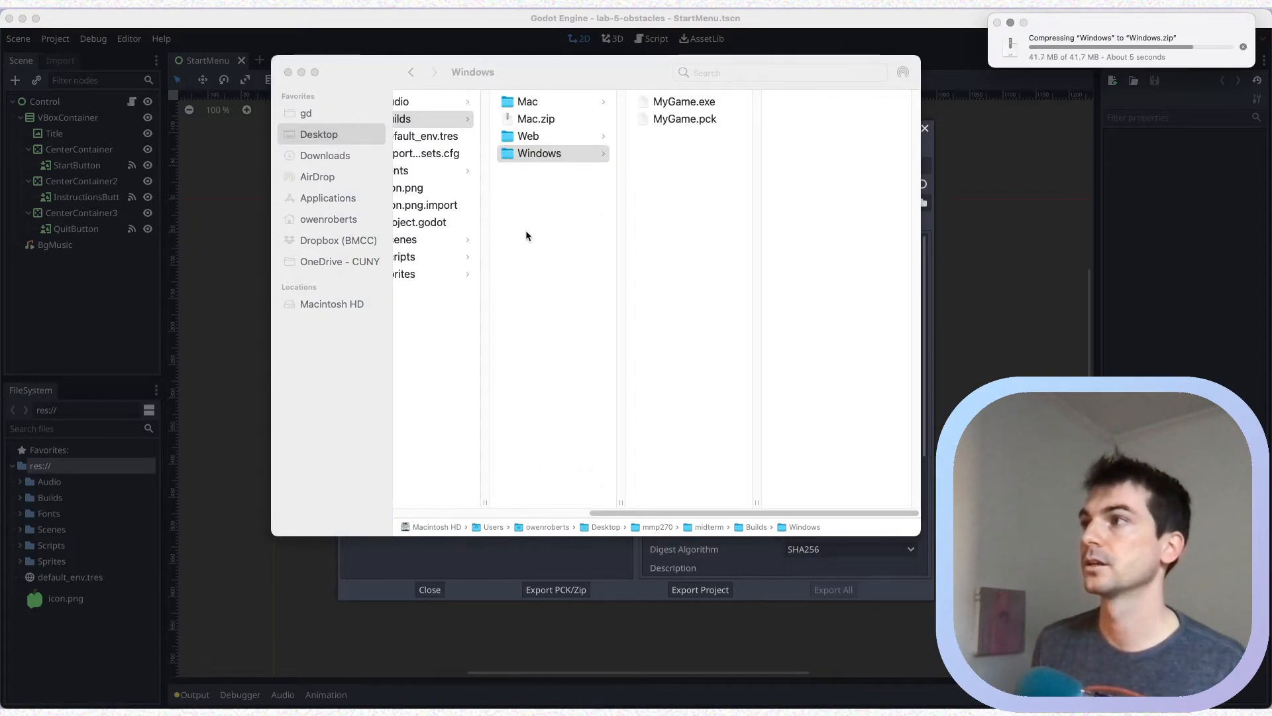
key("Return")
key("alt+shift+Left")
type("MyGame")
key("Return")
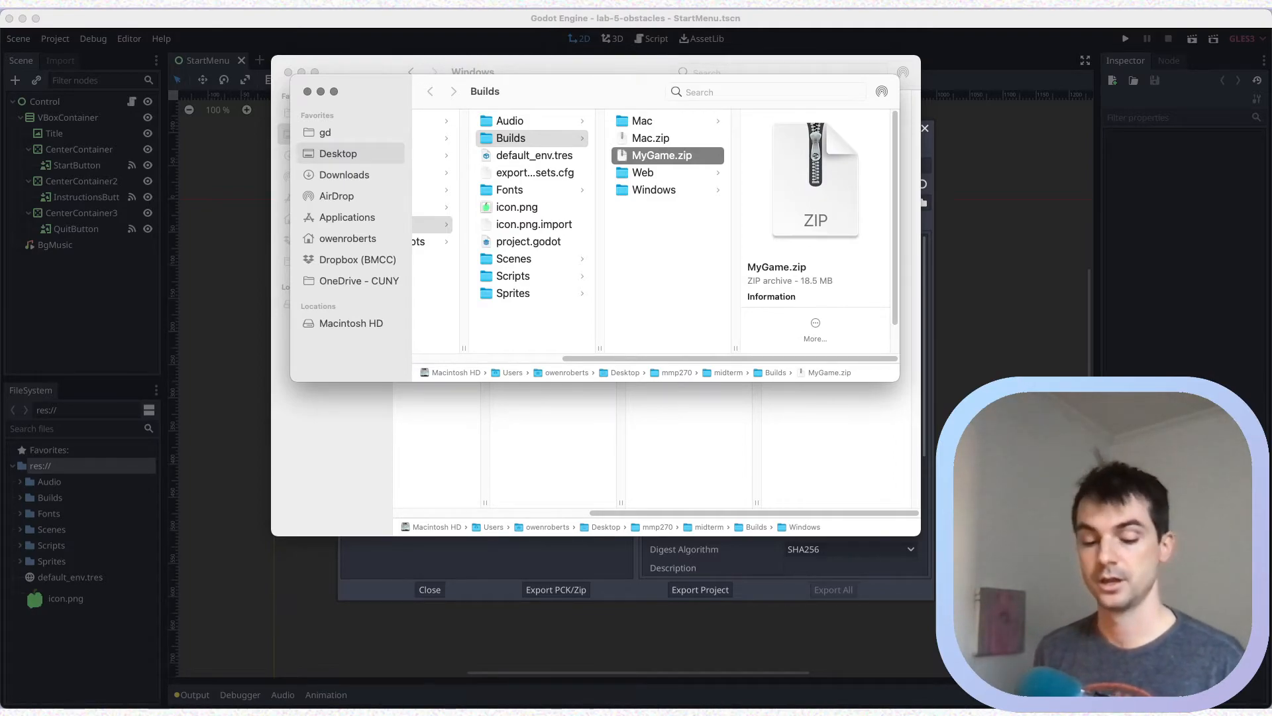
key("super+w")
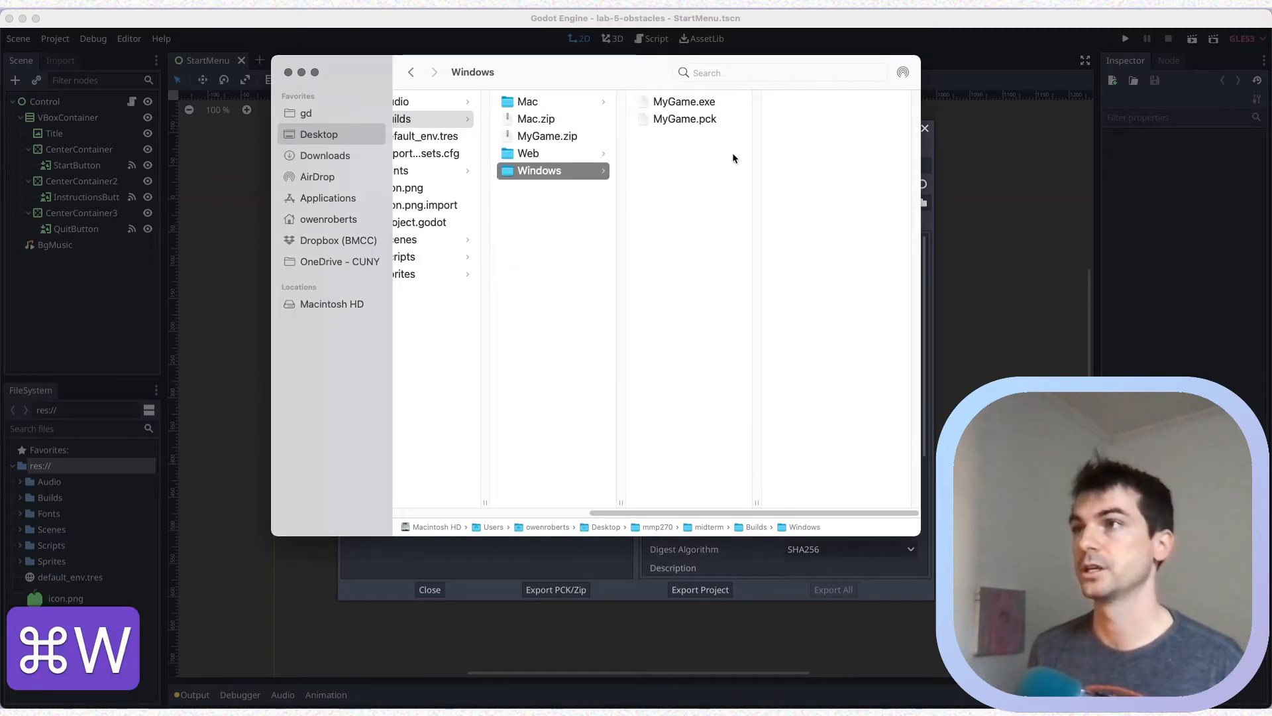
Select the empty Web folder in Builds, then switch to Godot and add an HTML5 export preset
left_click(548, 160)
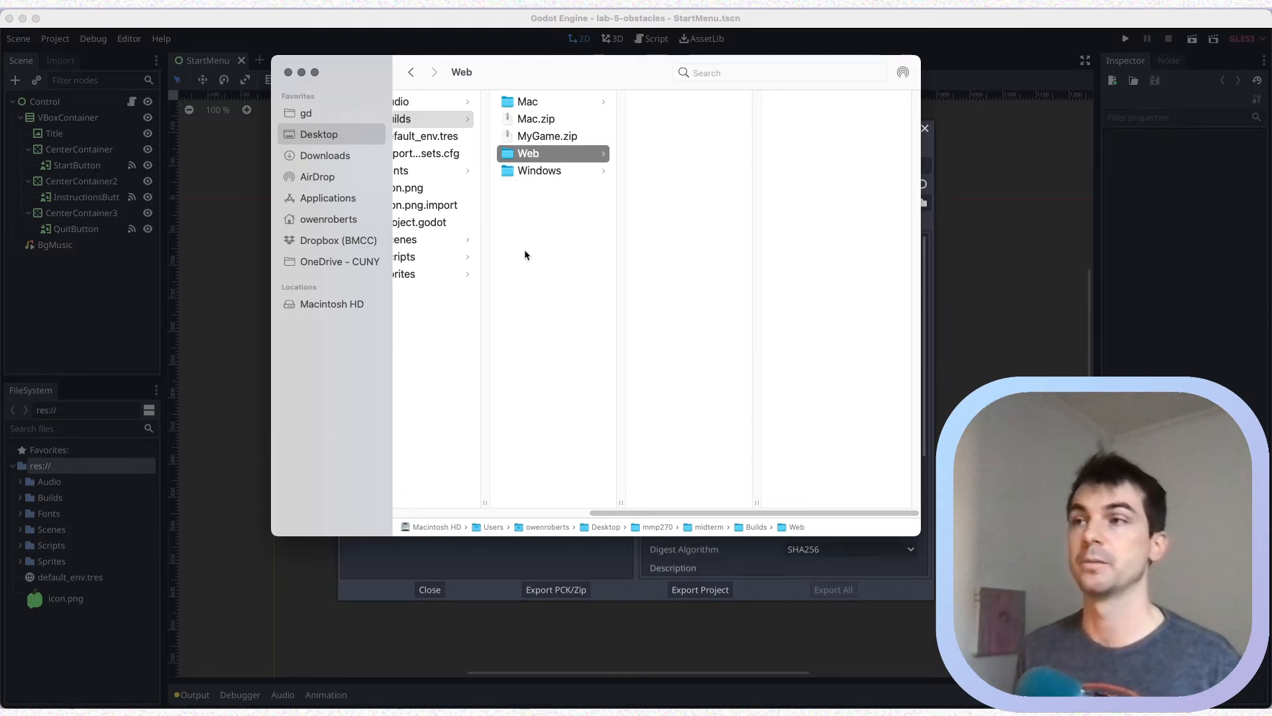
key("super+Tab")
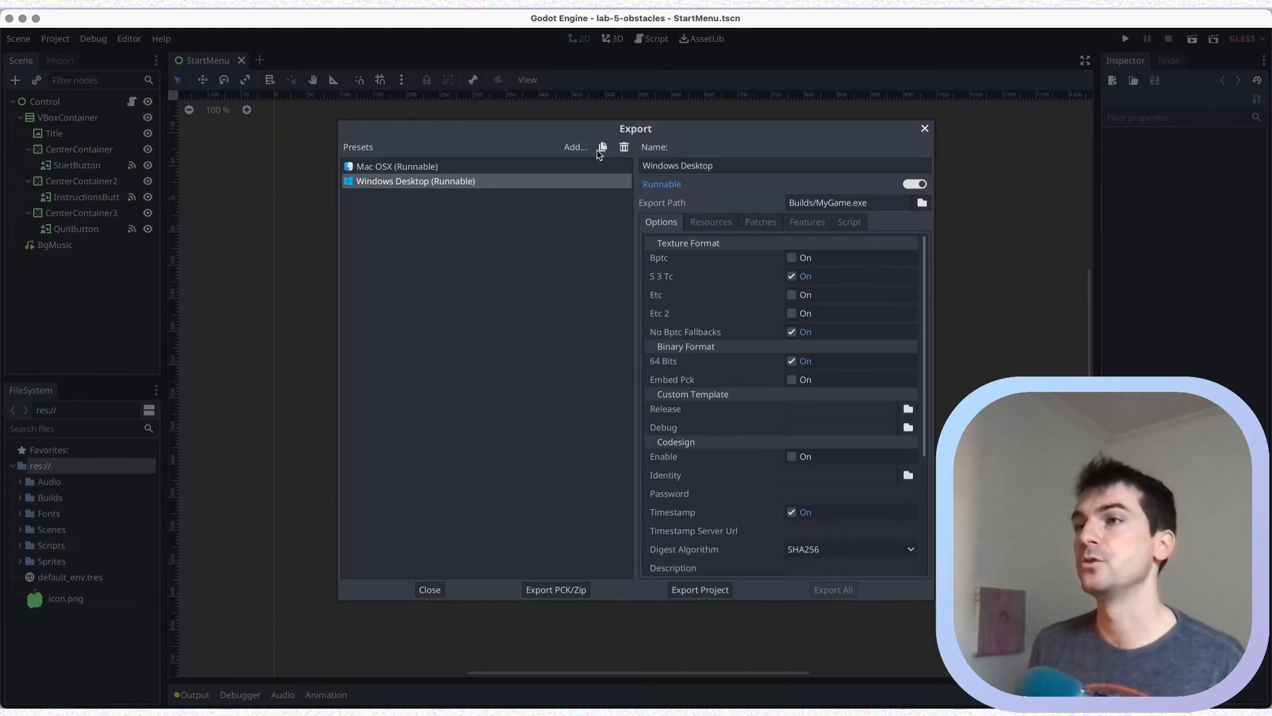
left_click(585, 152)
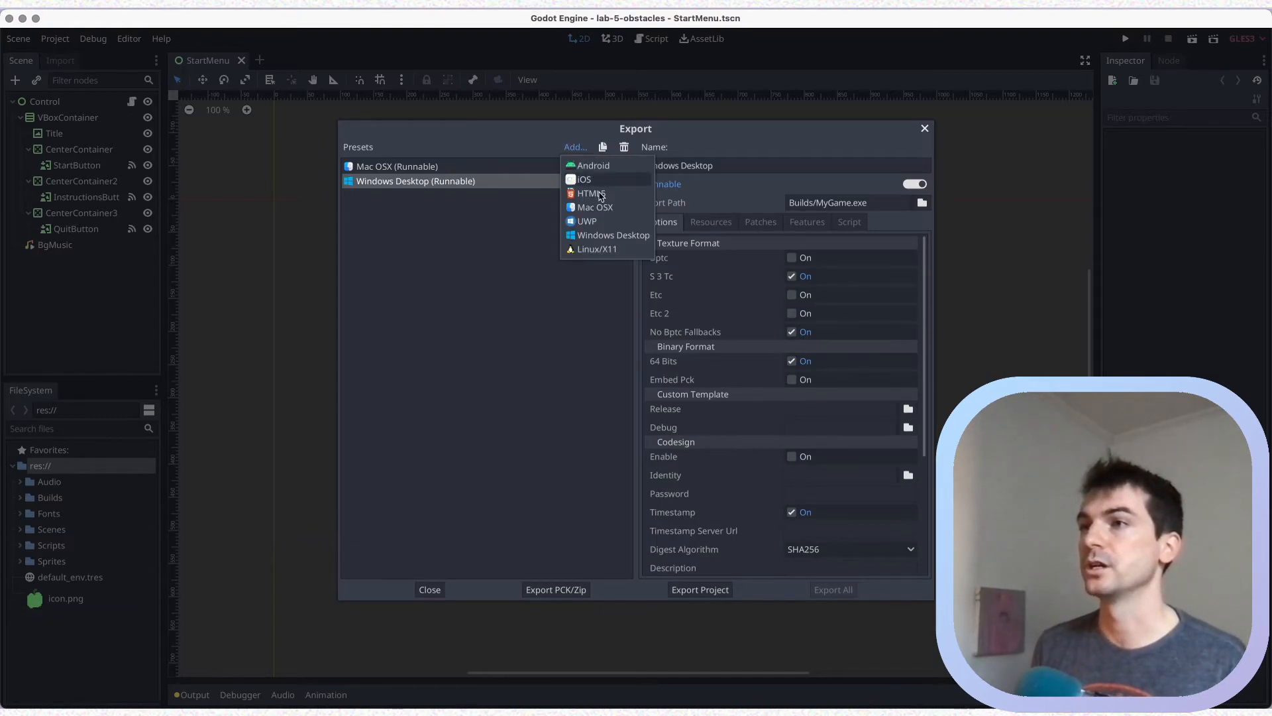
left_click(598, 196)
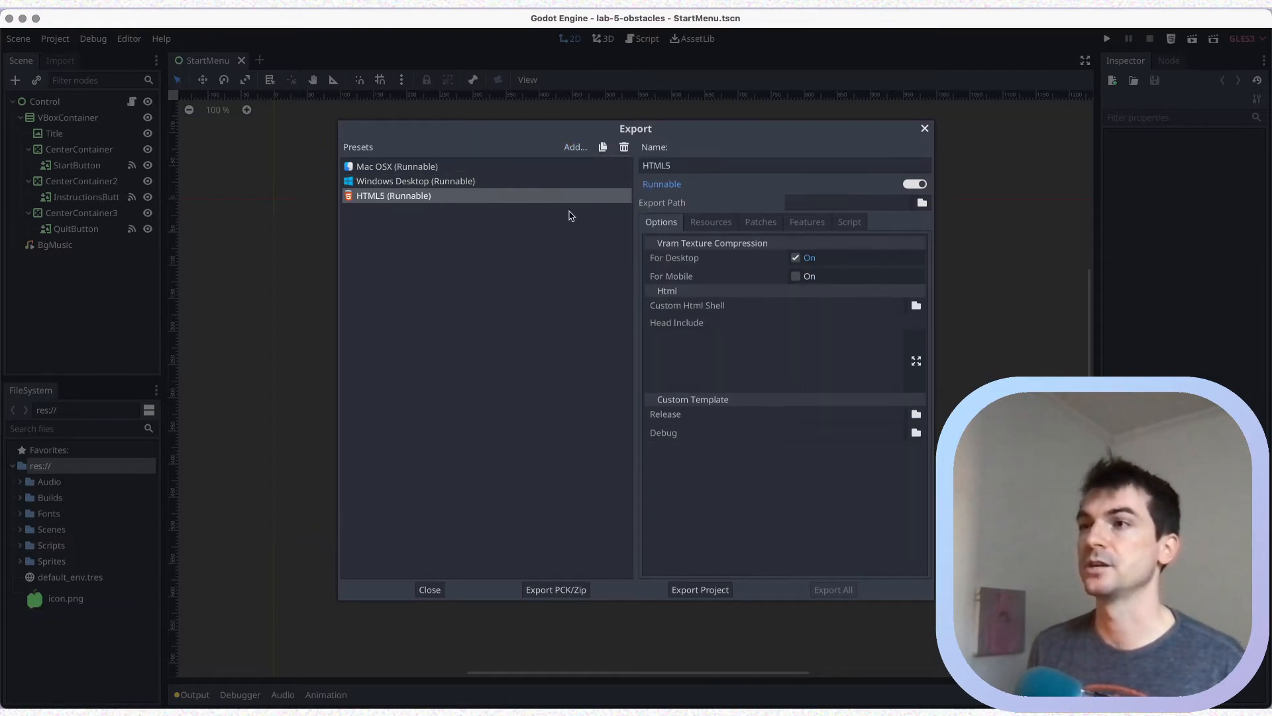
Set the HTML5 preset's export path to index.html in the Builds/Web folder
left_click(922, 203)
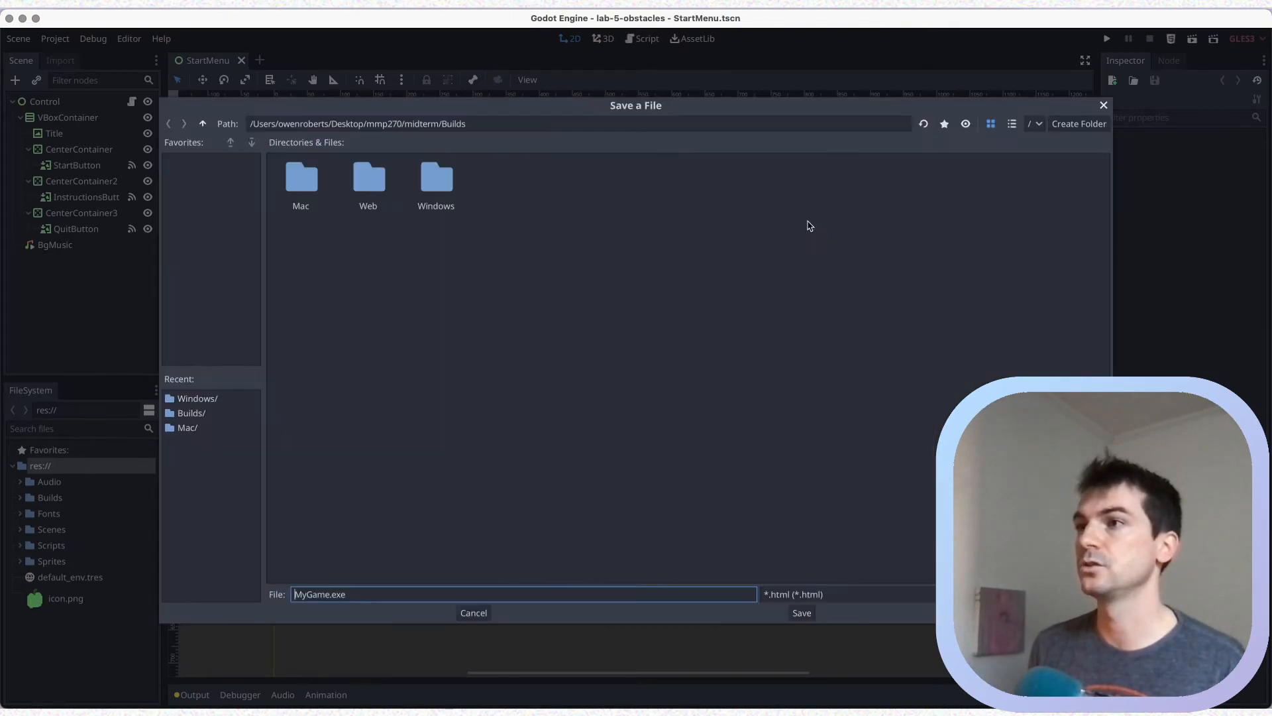
double_click(377, 180)
left_click(359, 595)
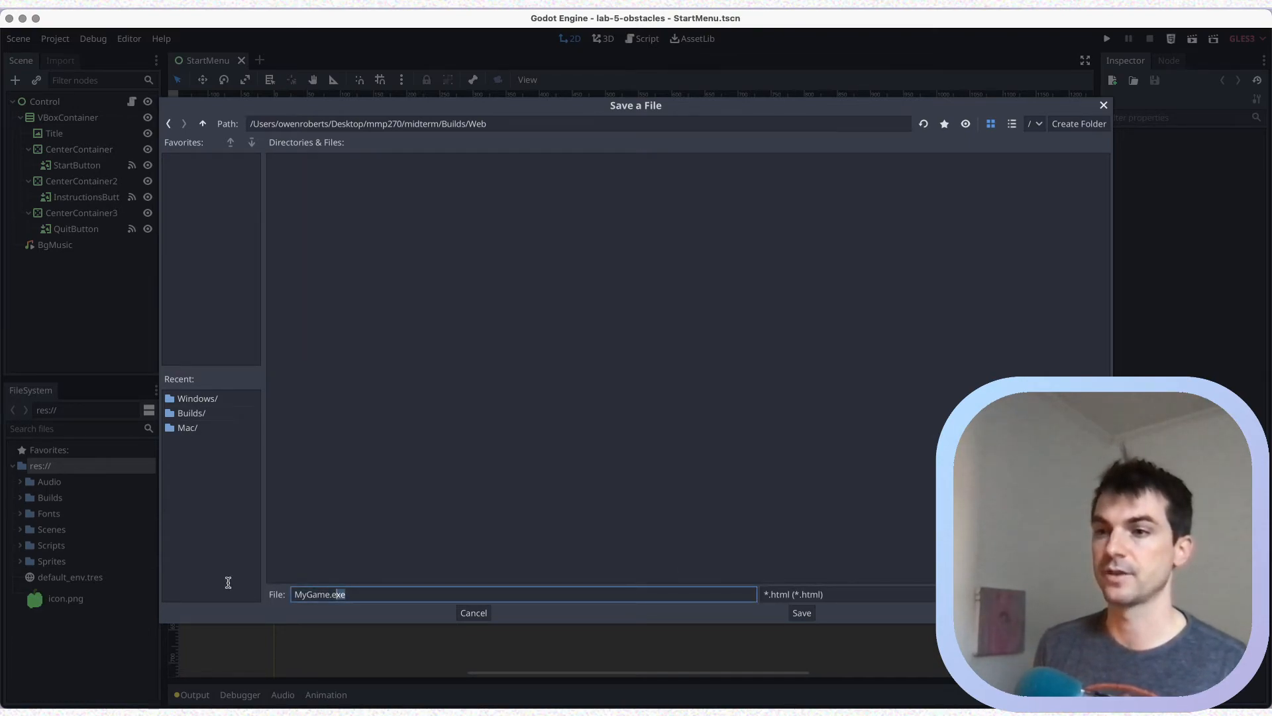
left_click_drag(228, 583, 225, 583)
type("index.html")
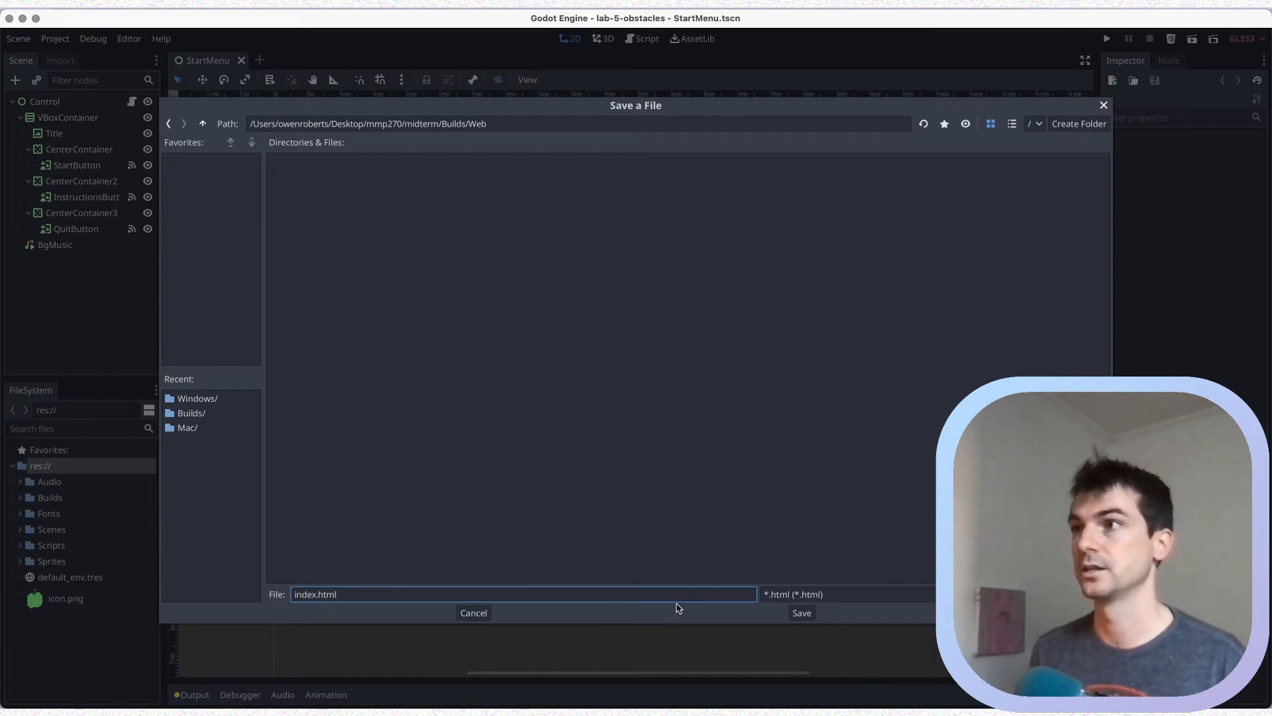
left_click(799, 613)
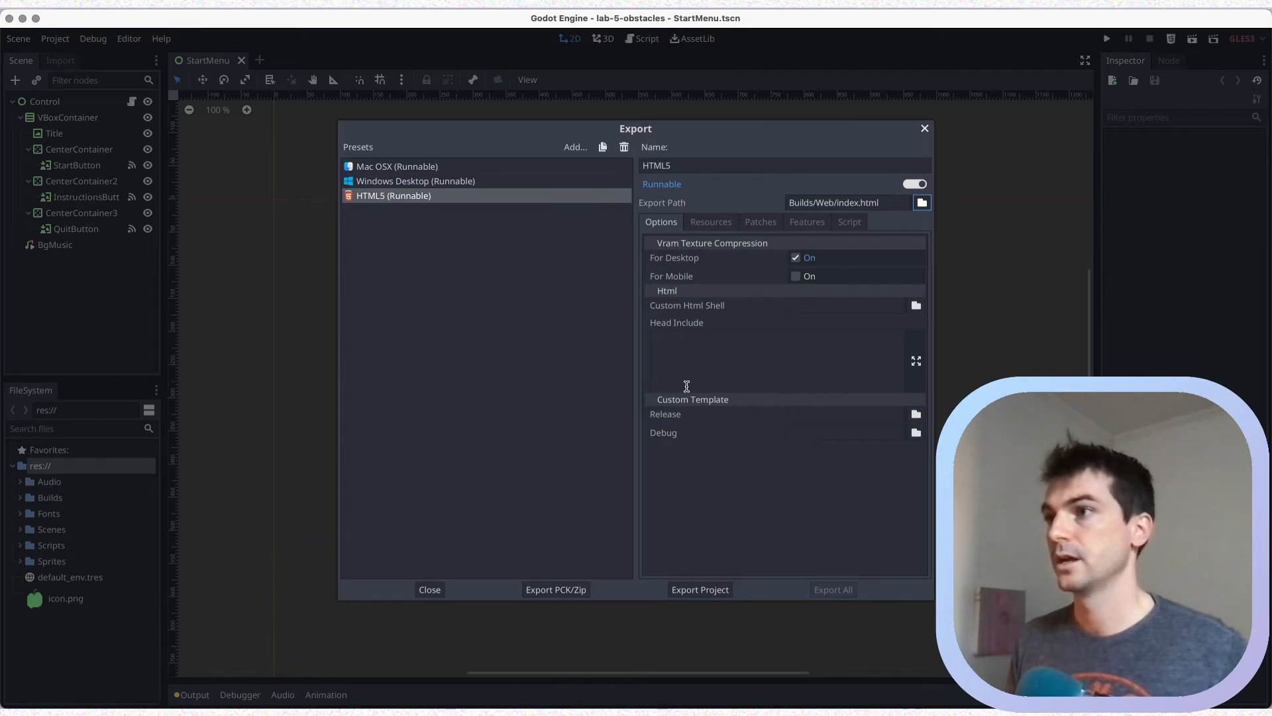
Export the HTML5 project with debug as index.html in the Web folder, then switch to Finder and select the exported index.html
left_click(699, 589)
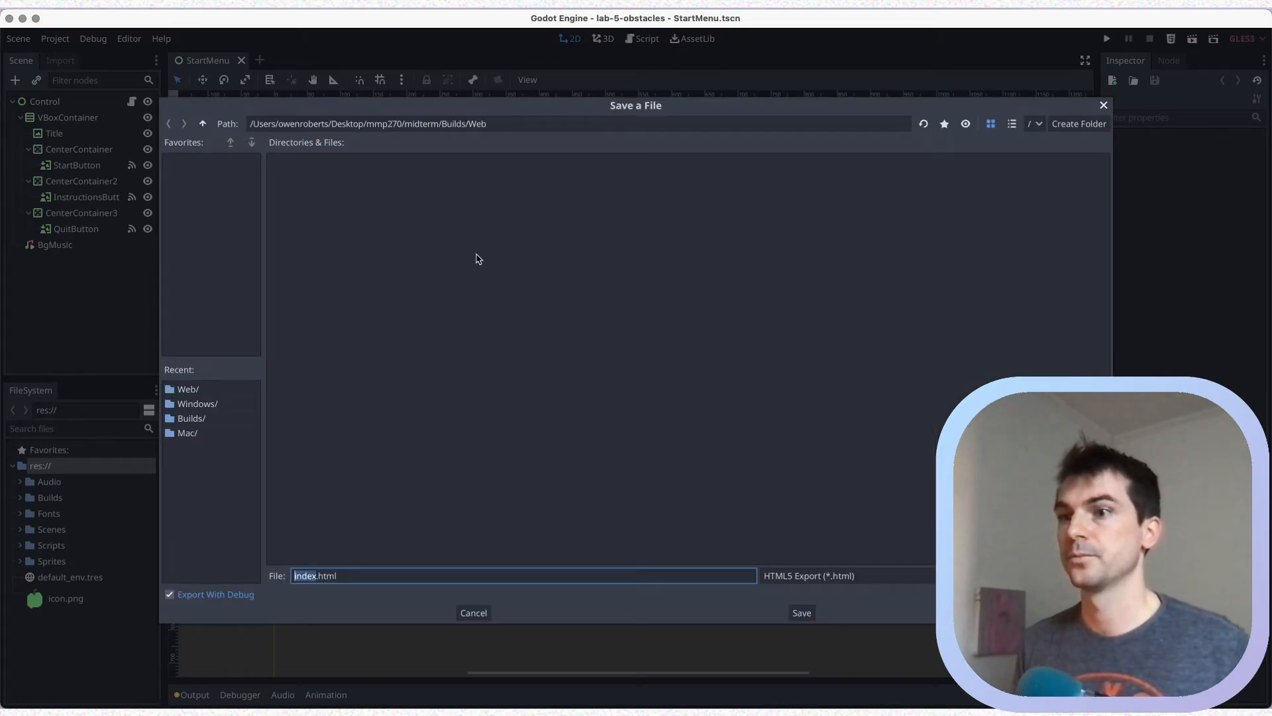
left_click(803, 612)
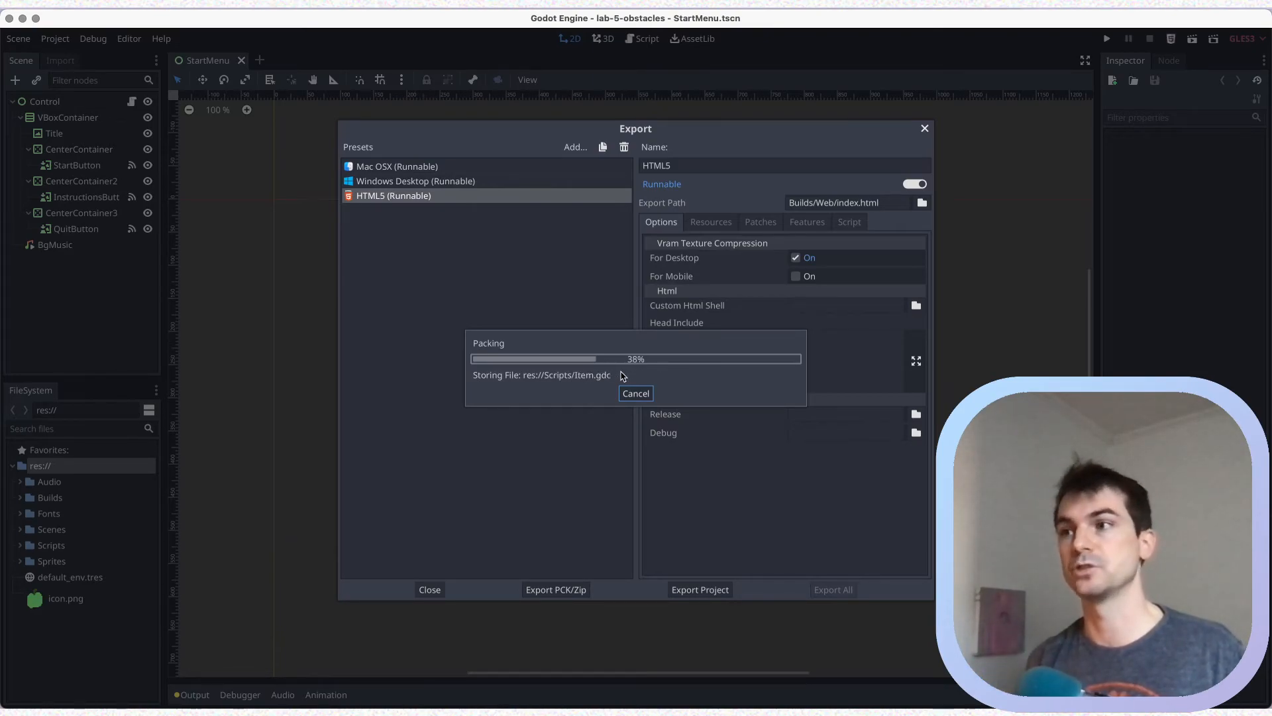
key("super+Tab")
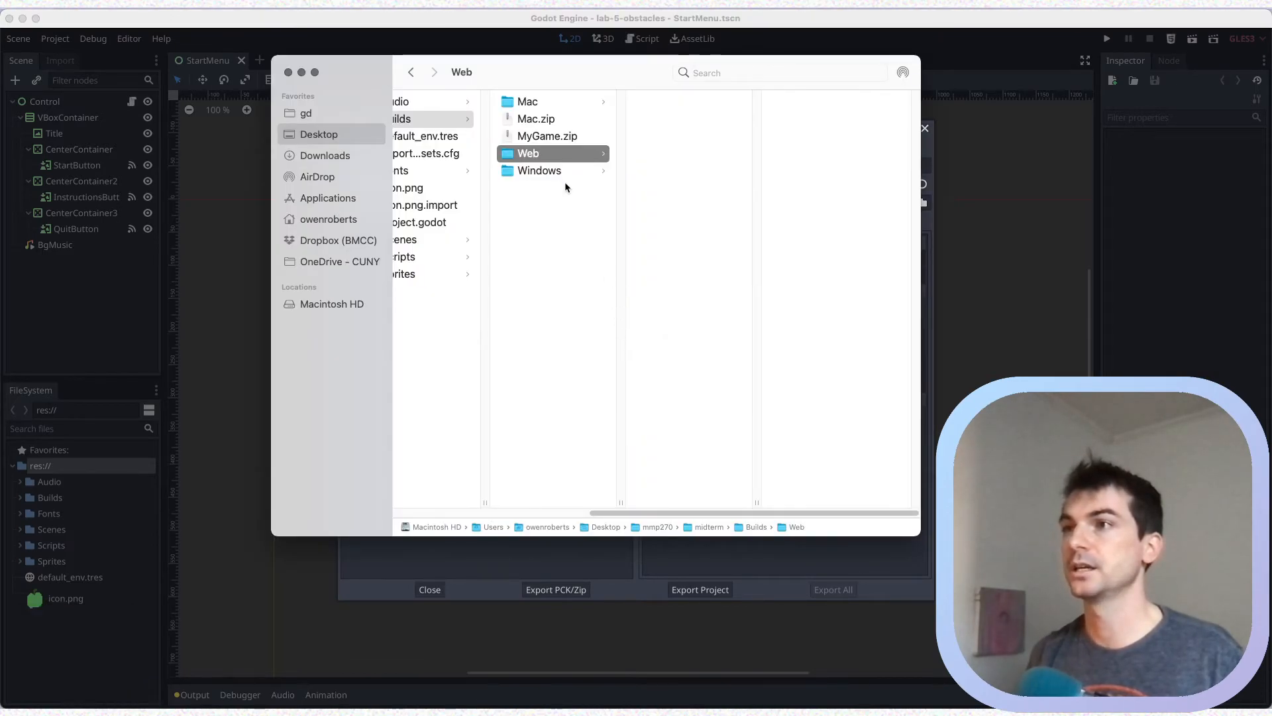
key("super+Tab")
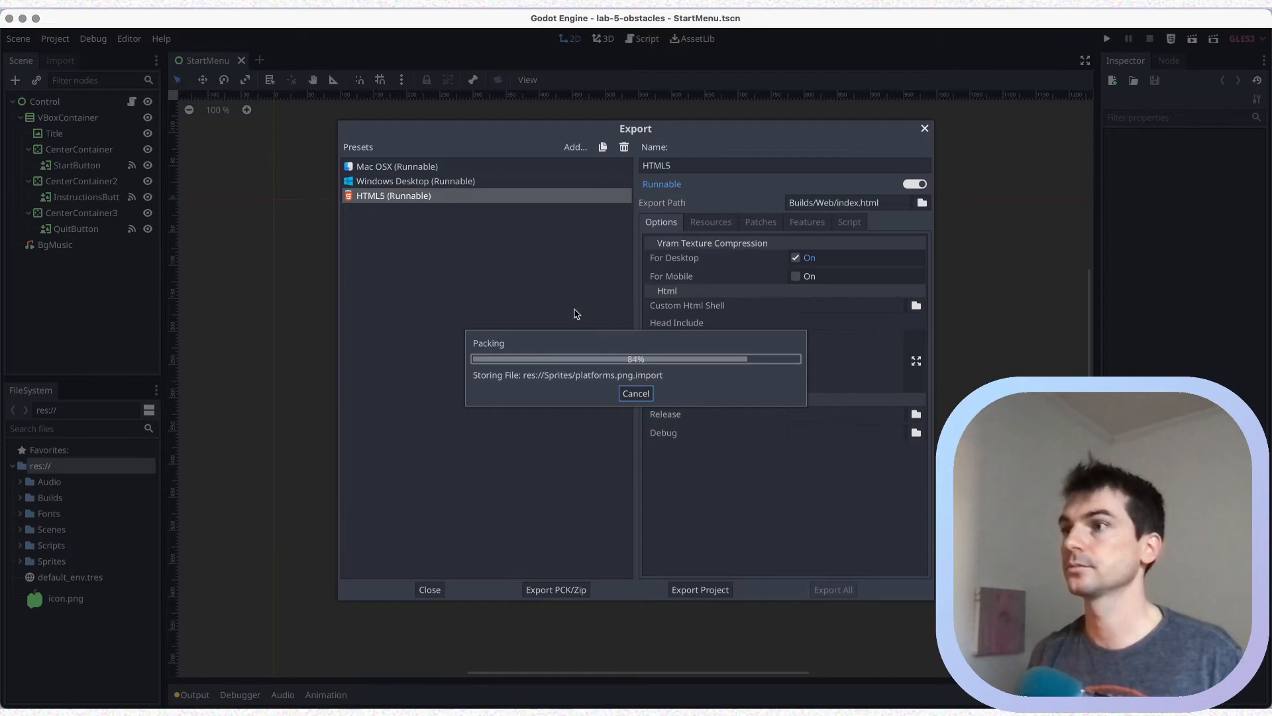
key("super+Tab")
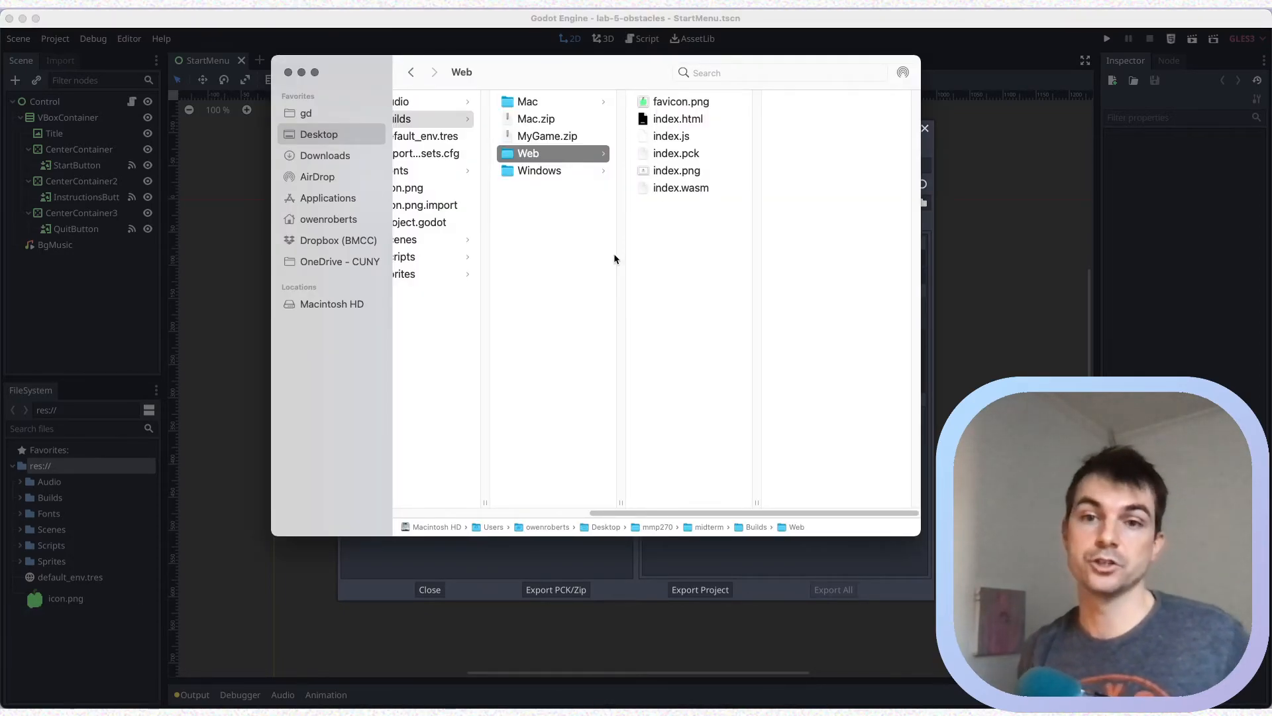
left_click(676, 120)
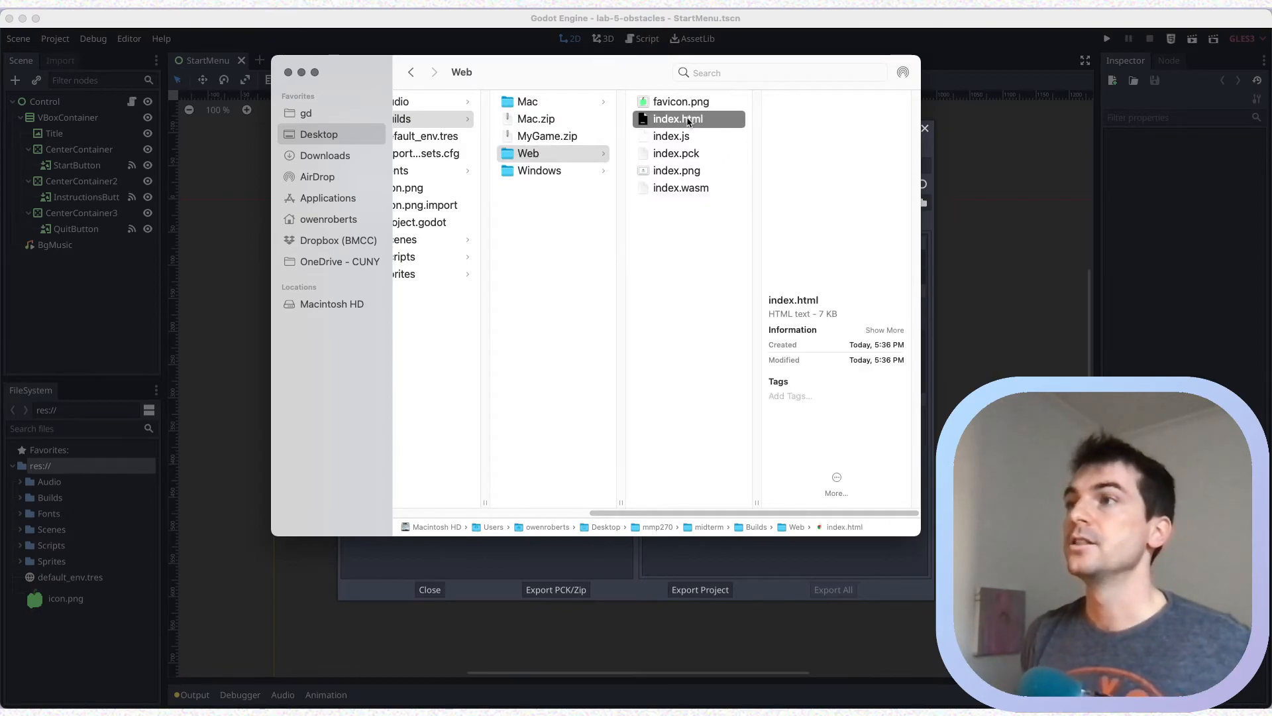
Open the exported index.html in the browser, check its JavaScript console, and close the page to return to Finder
double_click(660, 121)
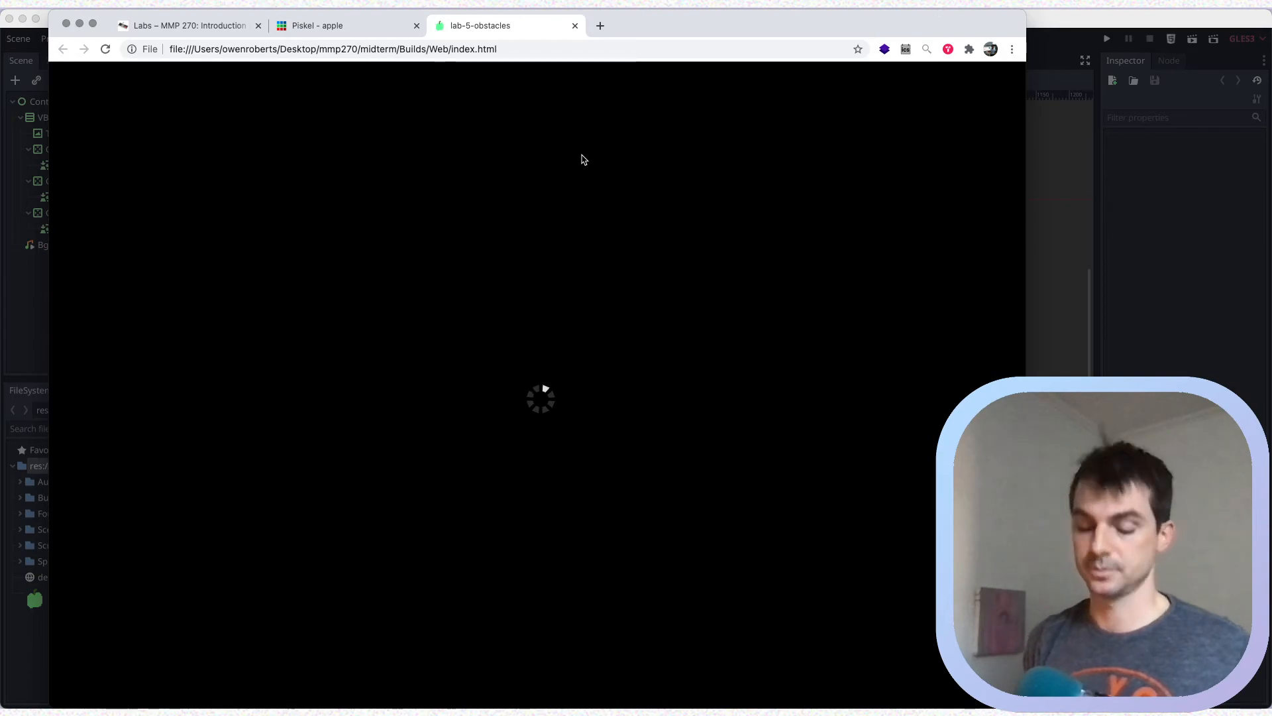
key("alt+super+j")
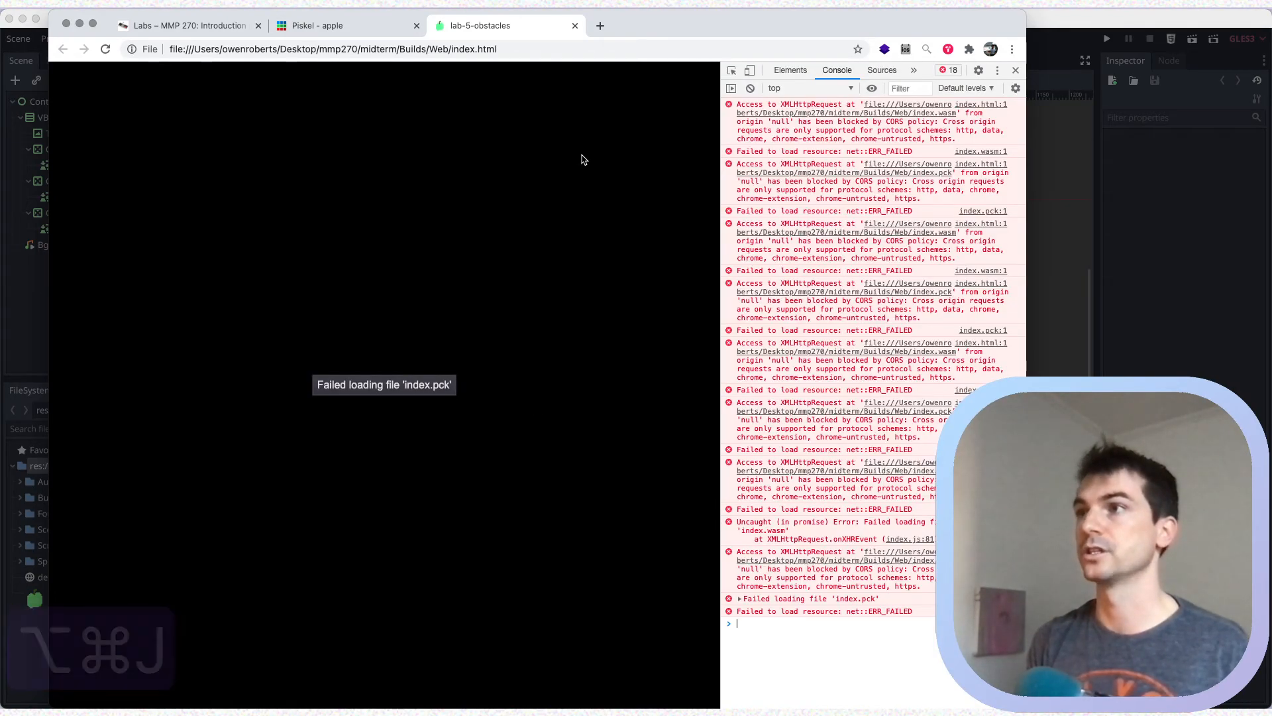
key("alt+super+j")
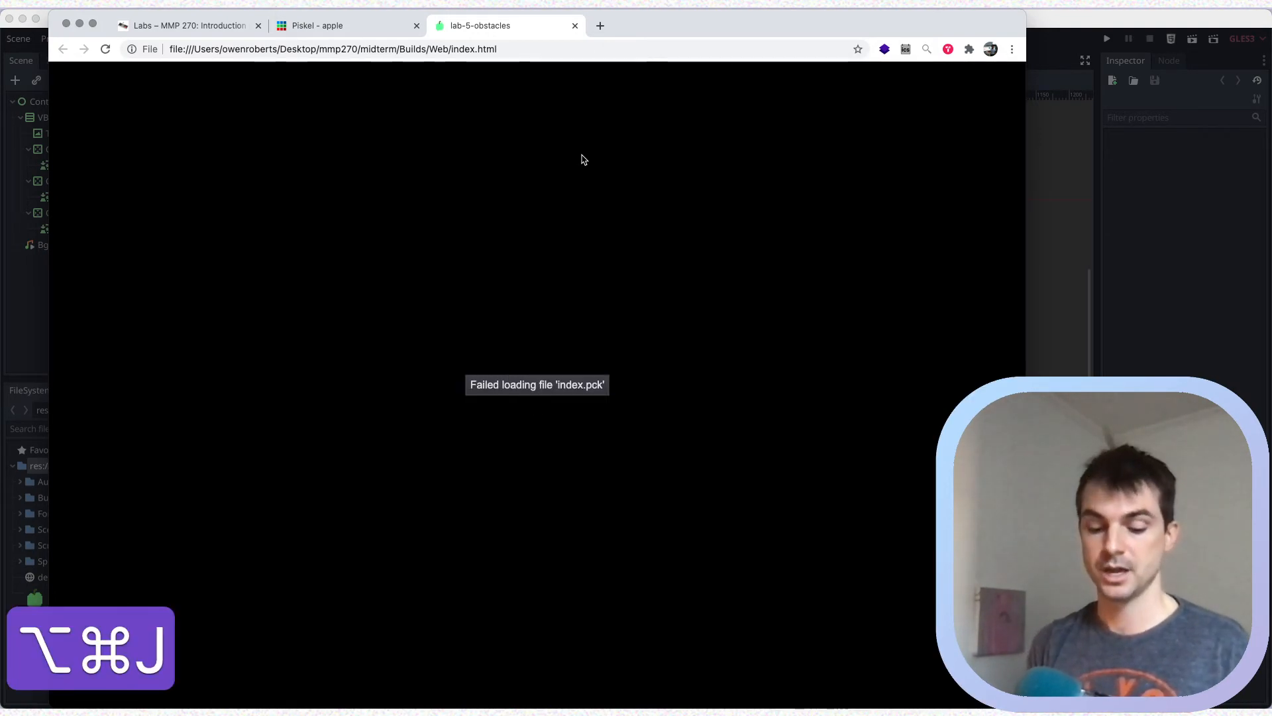
key("super+w")
key("super+Tab")
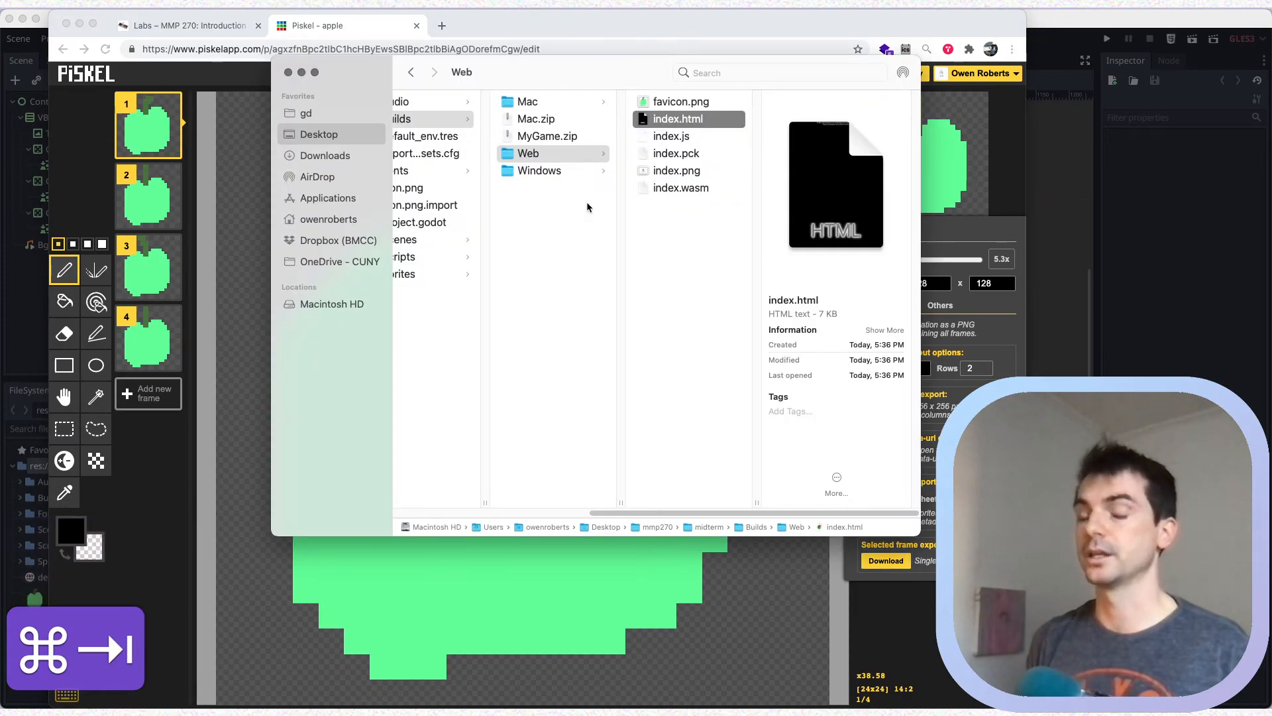
Switch to Terminal and change the working directory to the midterm project's Builds/Web folder
key("super+space")
type("ter")
key("Return")
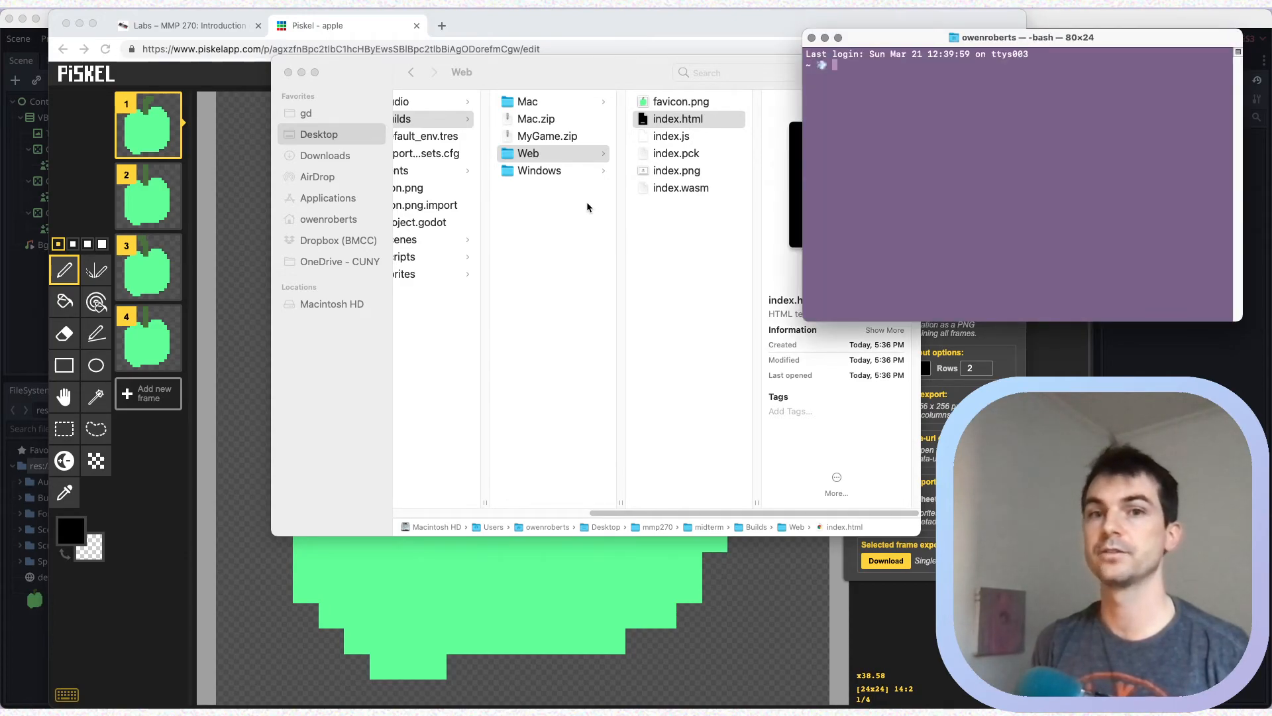
type("cd")
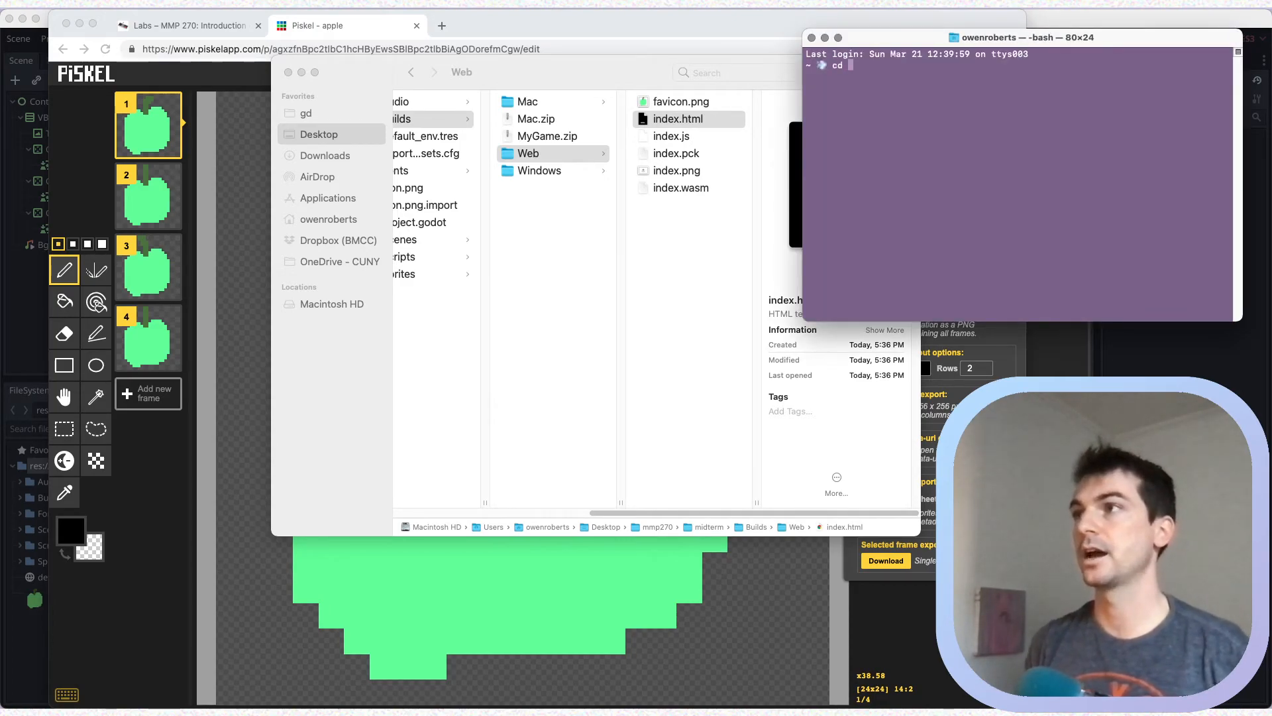
left_click_drag(542, 157, 937, 148)
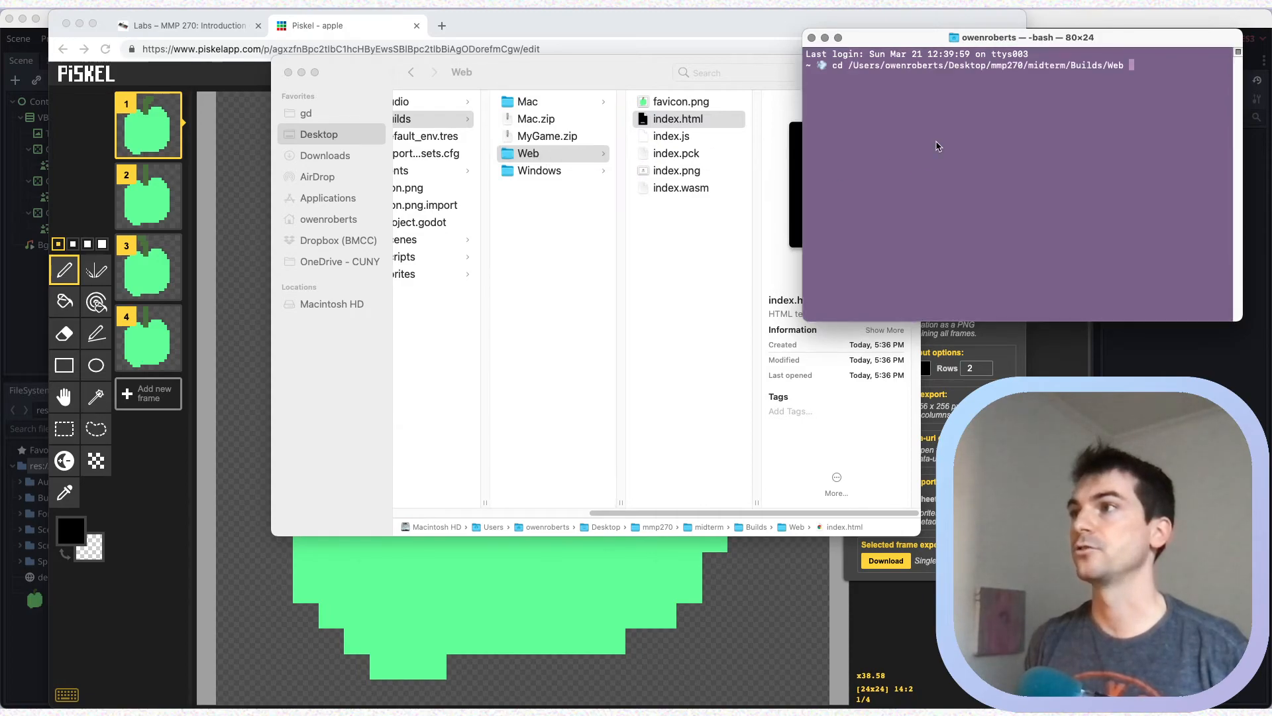
key("Return")
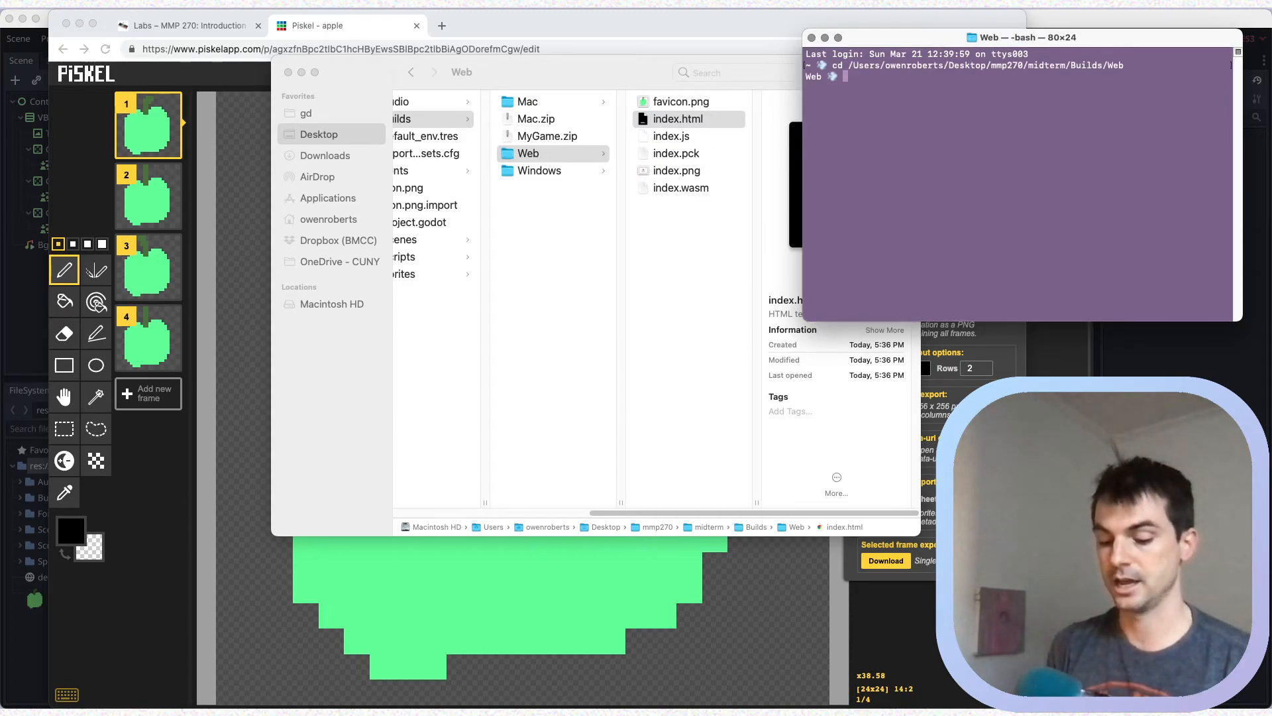
Start a local web server in the Web folder with python -m http.server
type("python -m")
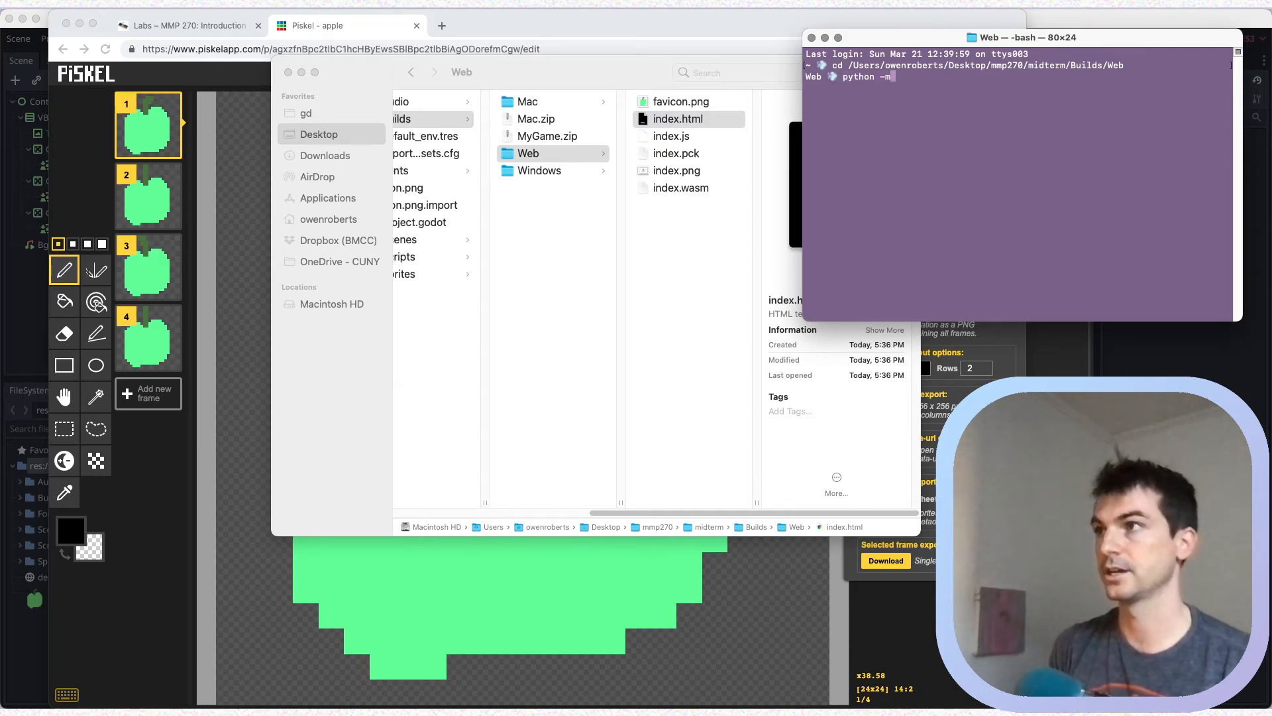
type(" ht")
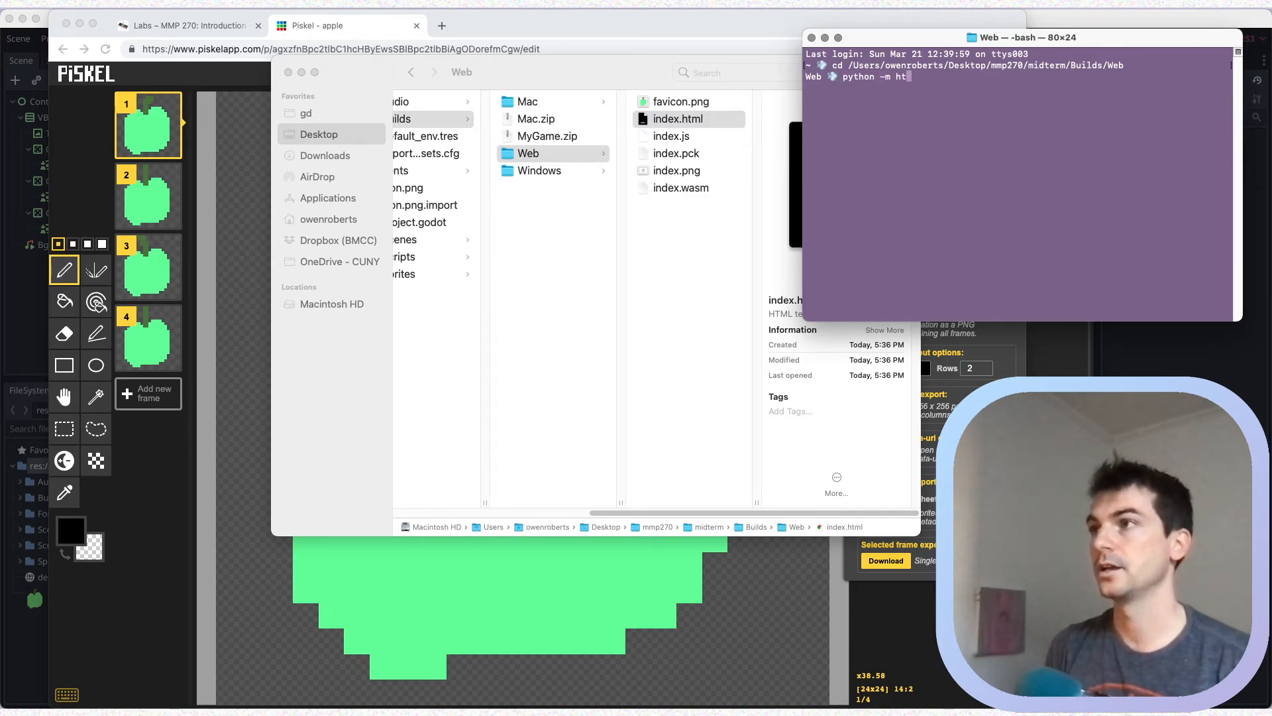
type("tp.server")
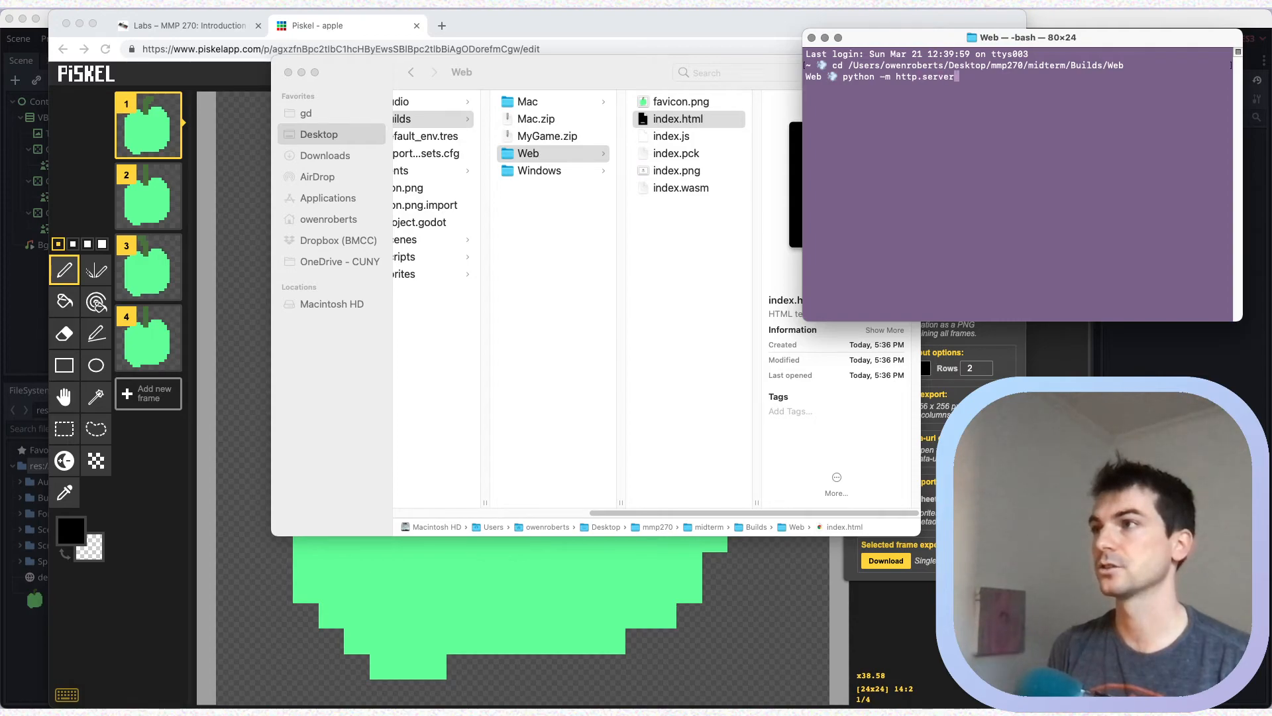
key("Return")
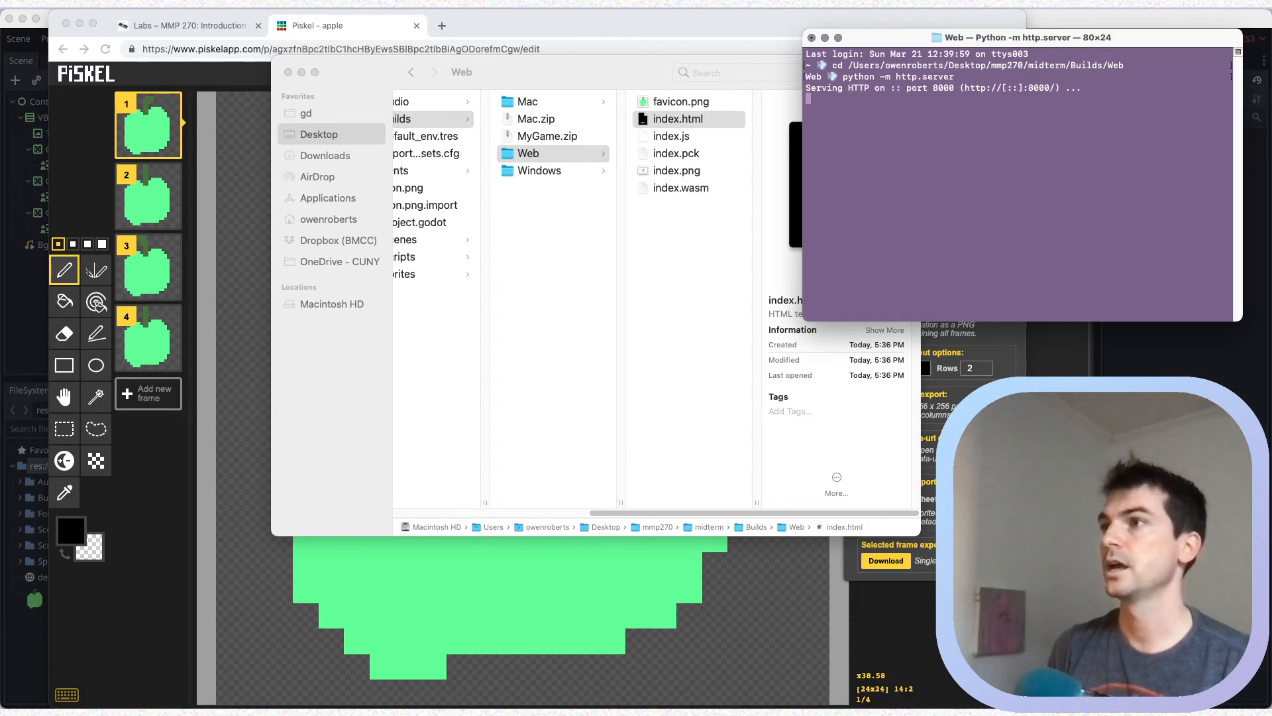
Load localhost:8000 in a new browser tab, glance at the server log in Terminal, and return to the browser
left_click(442, 25)
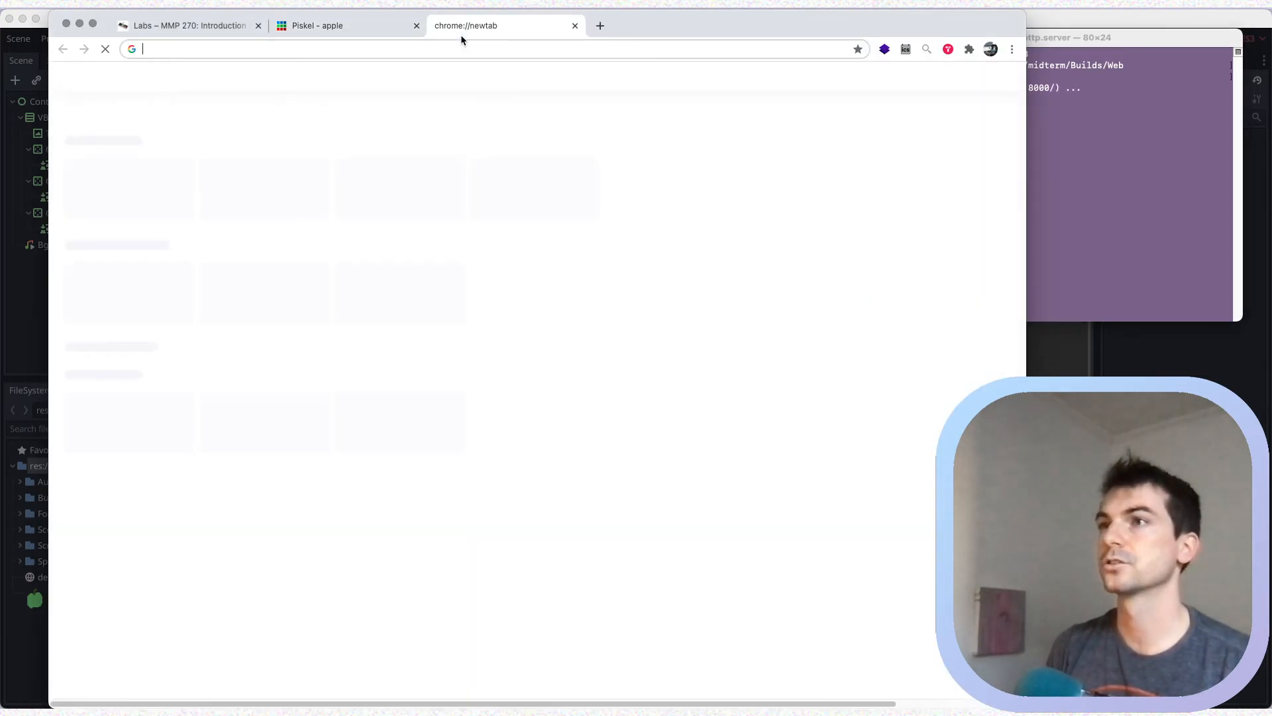
type("local")
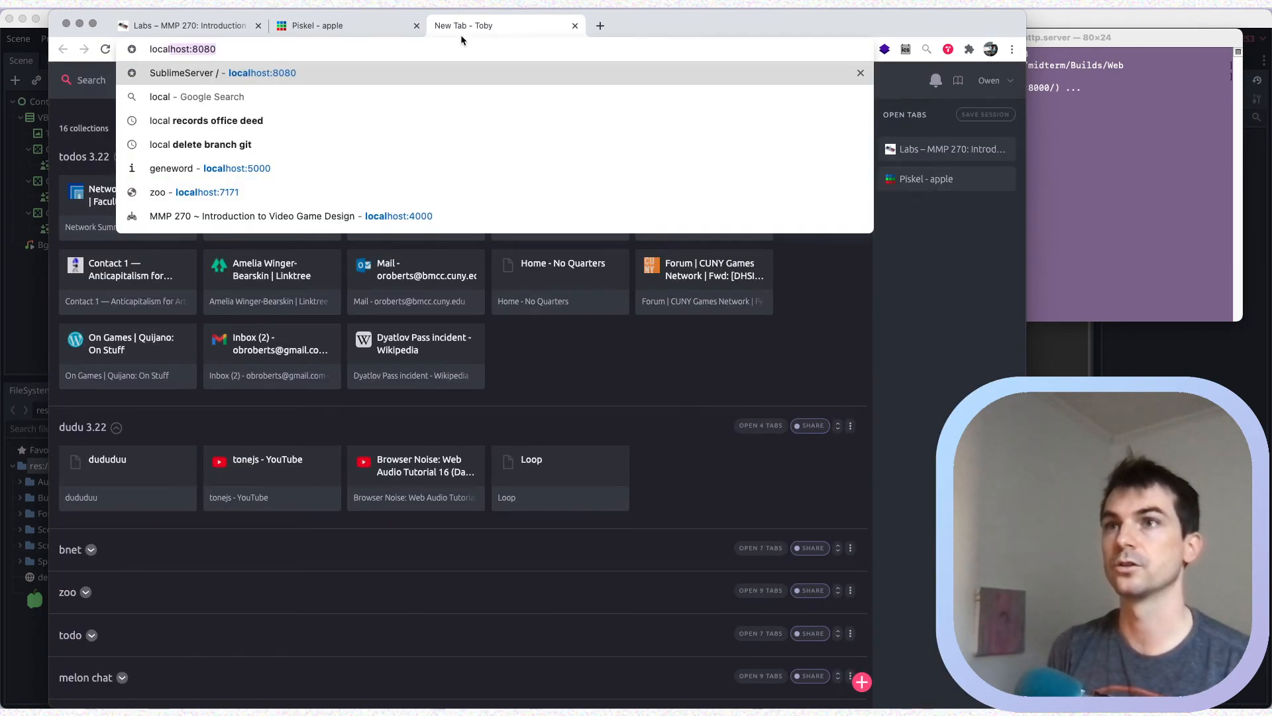
type("host:8000")
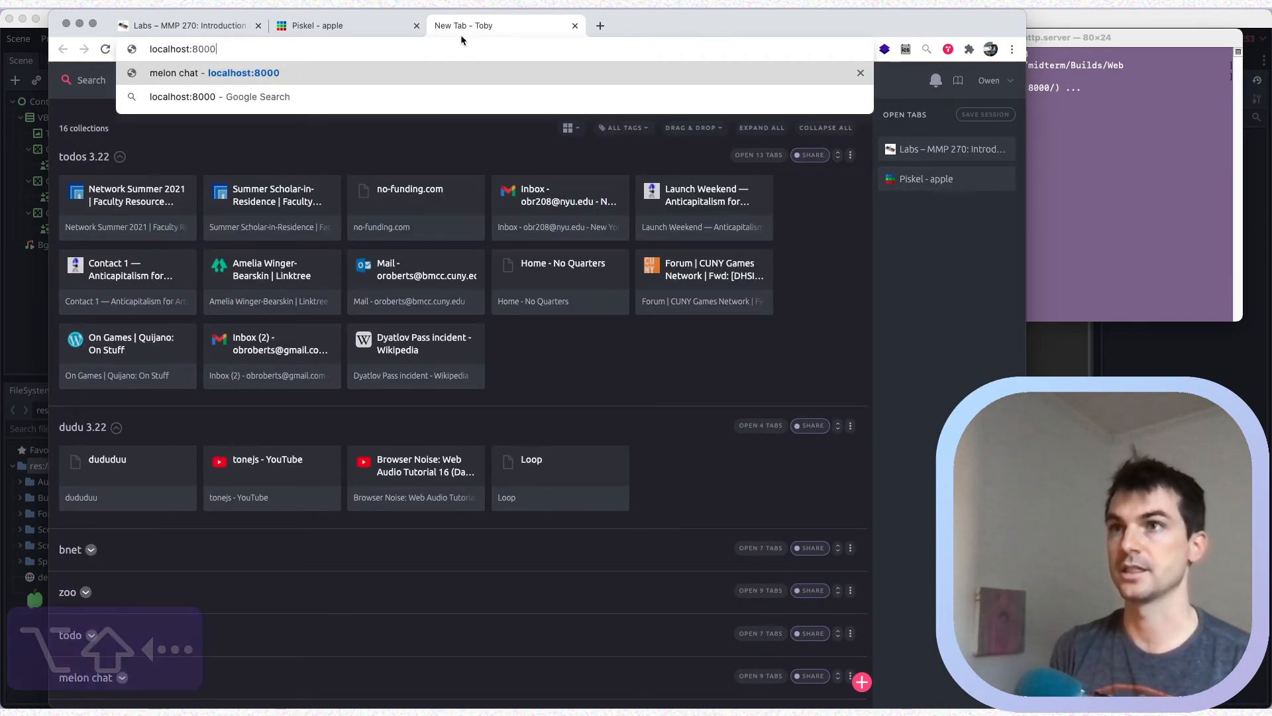
key("Return")
left_click(1047, 199)
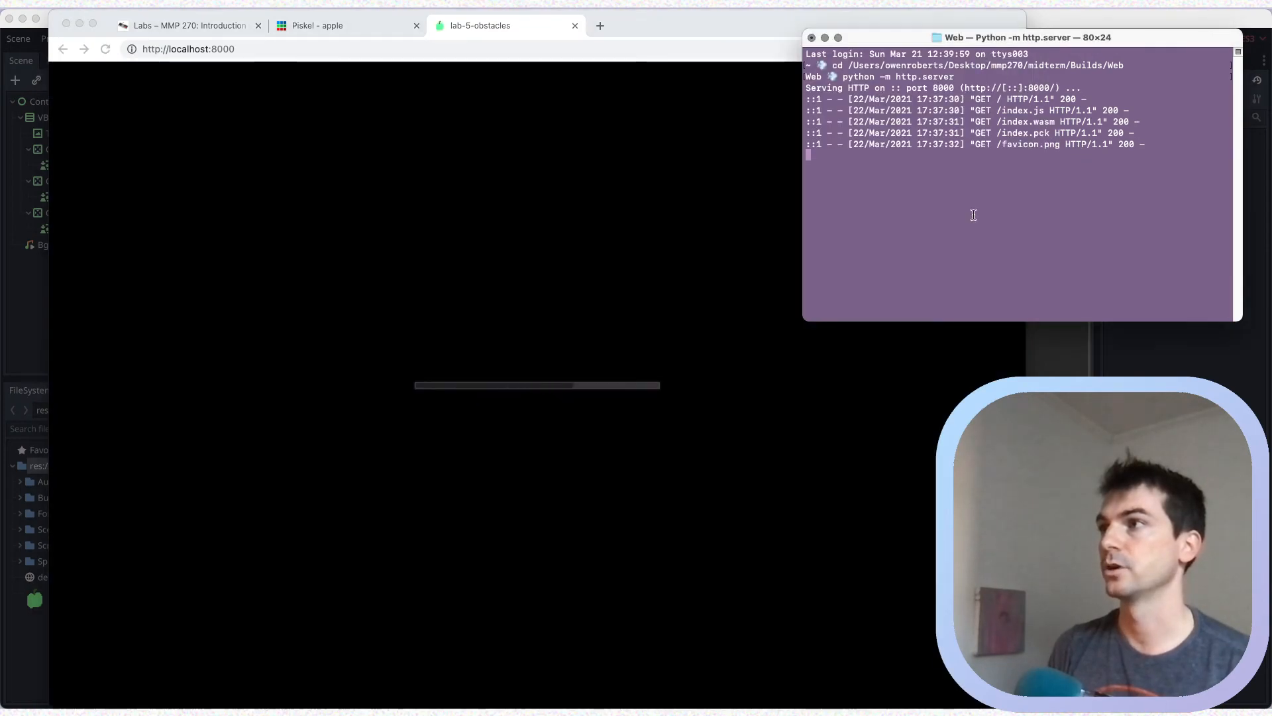
left_click(659, 16)
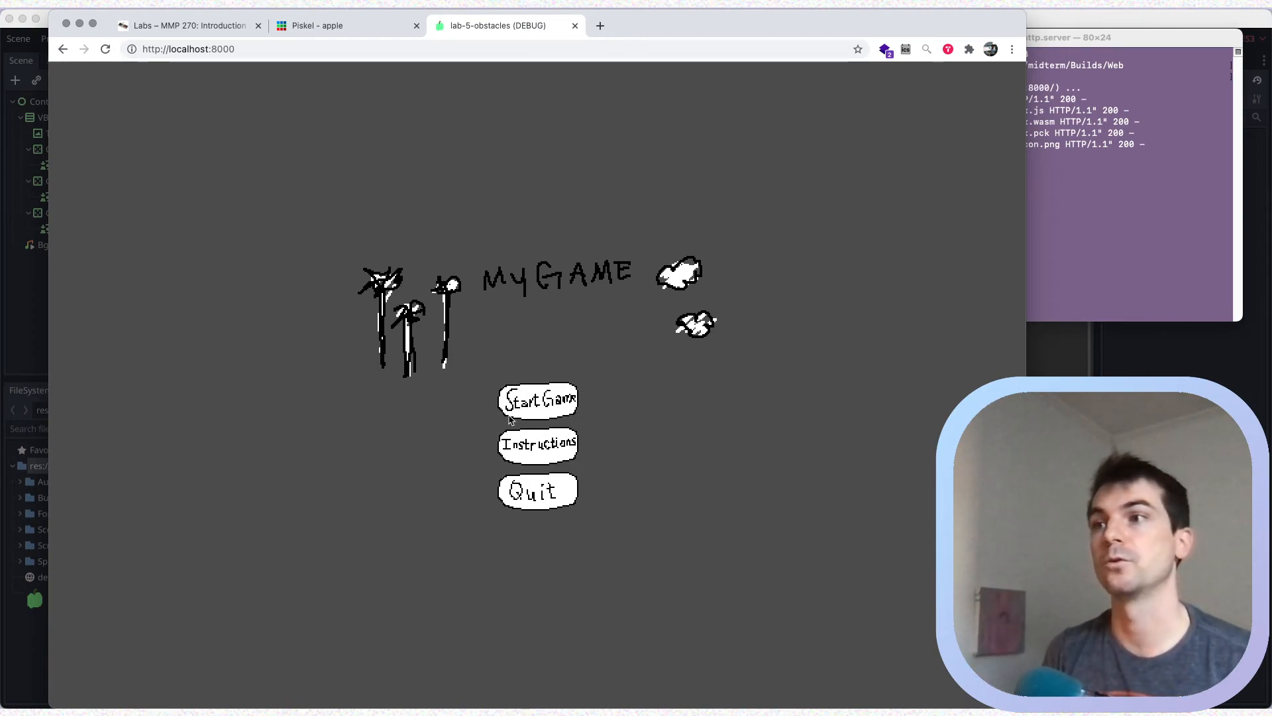
Start the web game, test running, jumping, collecting apples and sound across the platforms, and close its tab
left_click(538, 402)
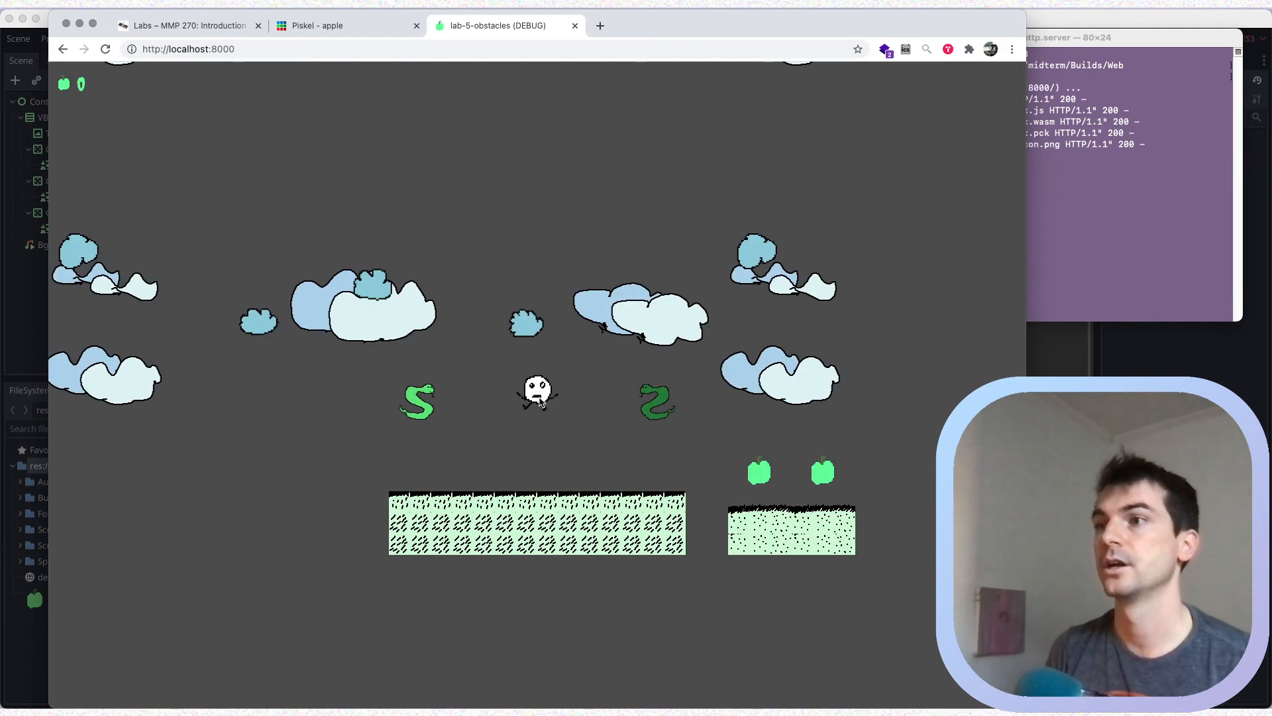
key("Up")
key("Right")
key("Up")
key("Left")
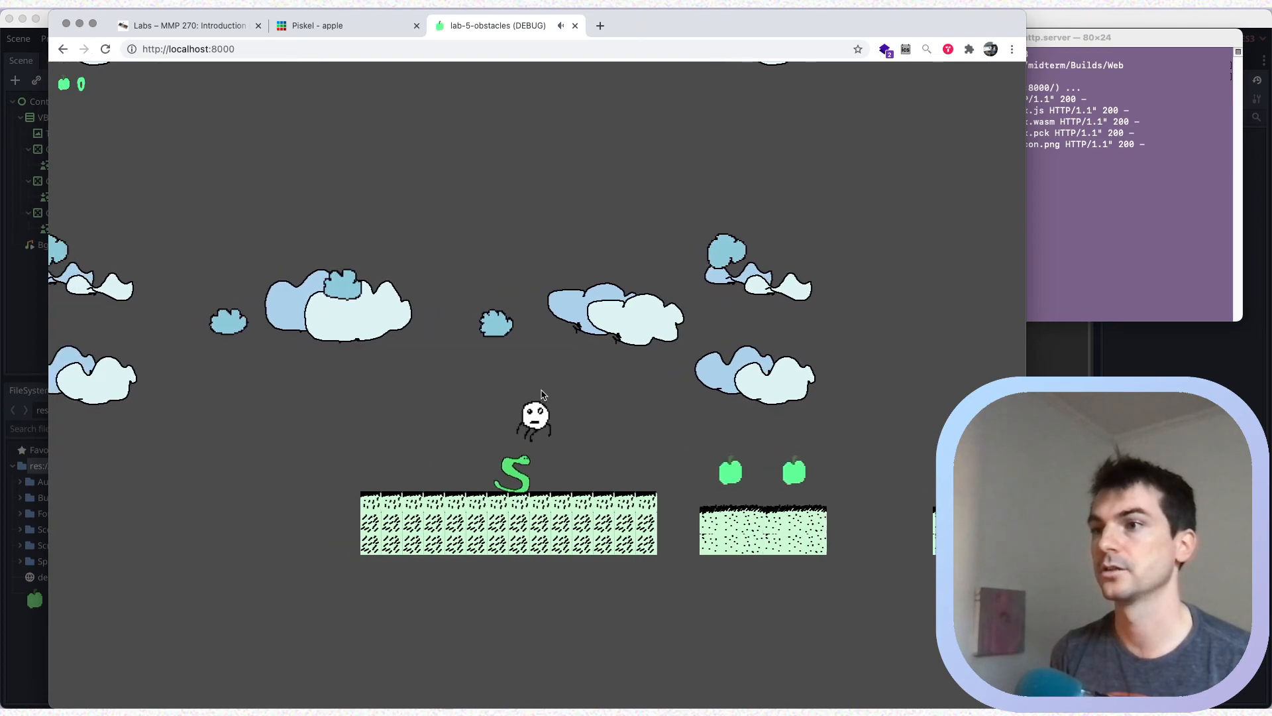
key("XF86AudioRaiseVolume")
key("Right")
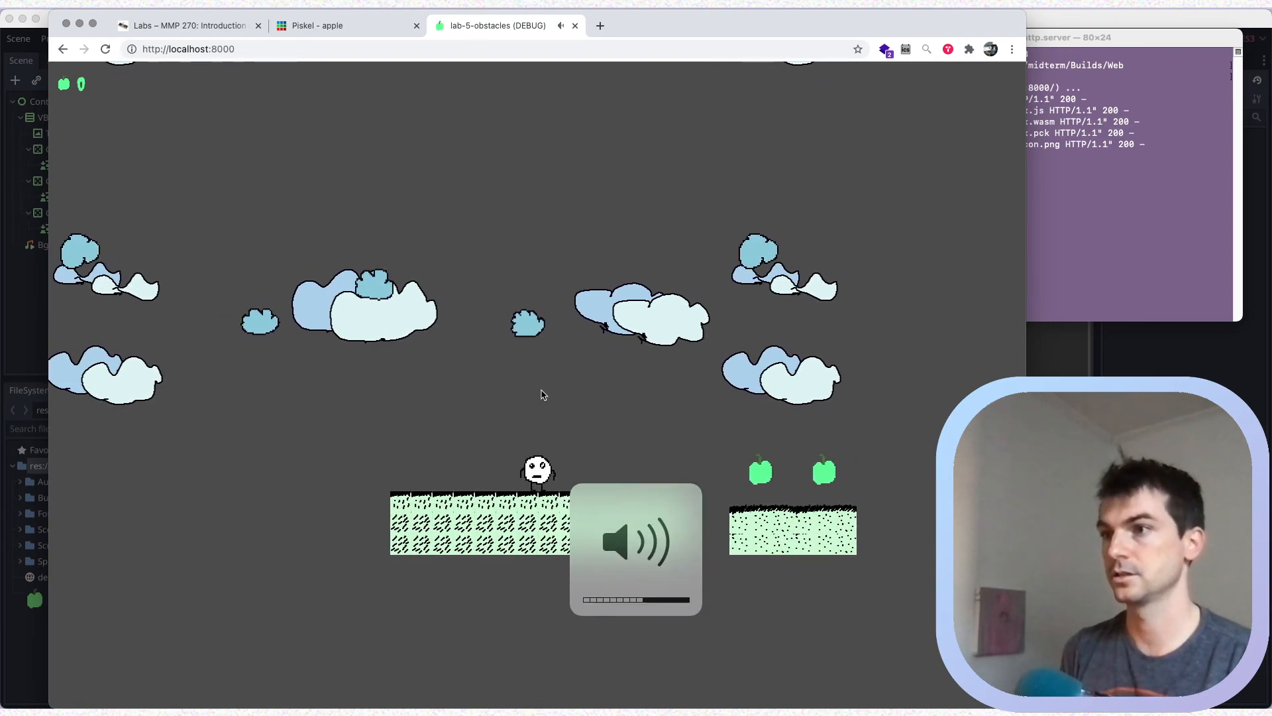
key("Up")
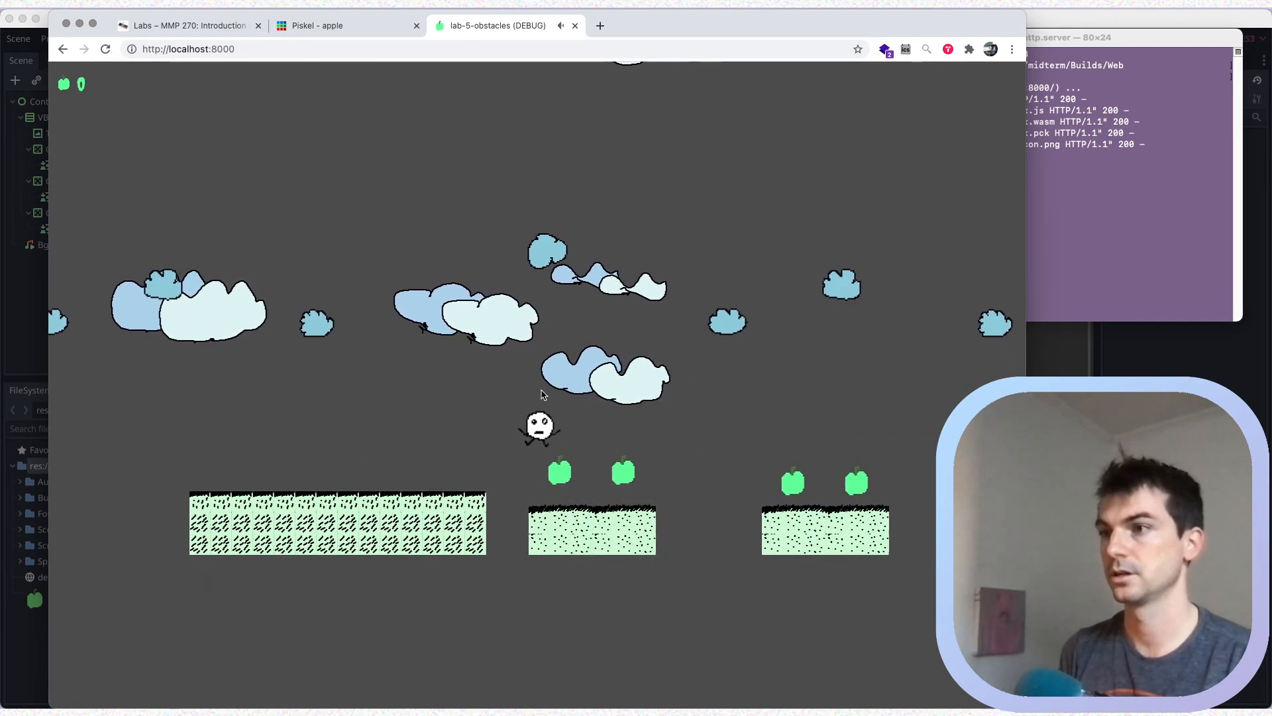
key("Up")
key("Left")
key("Left")
key("Right")
key("XF86AudioMute")
key("Right")
key("Up")
key("Right")
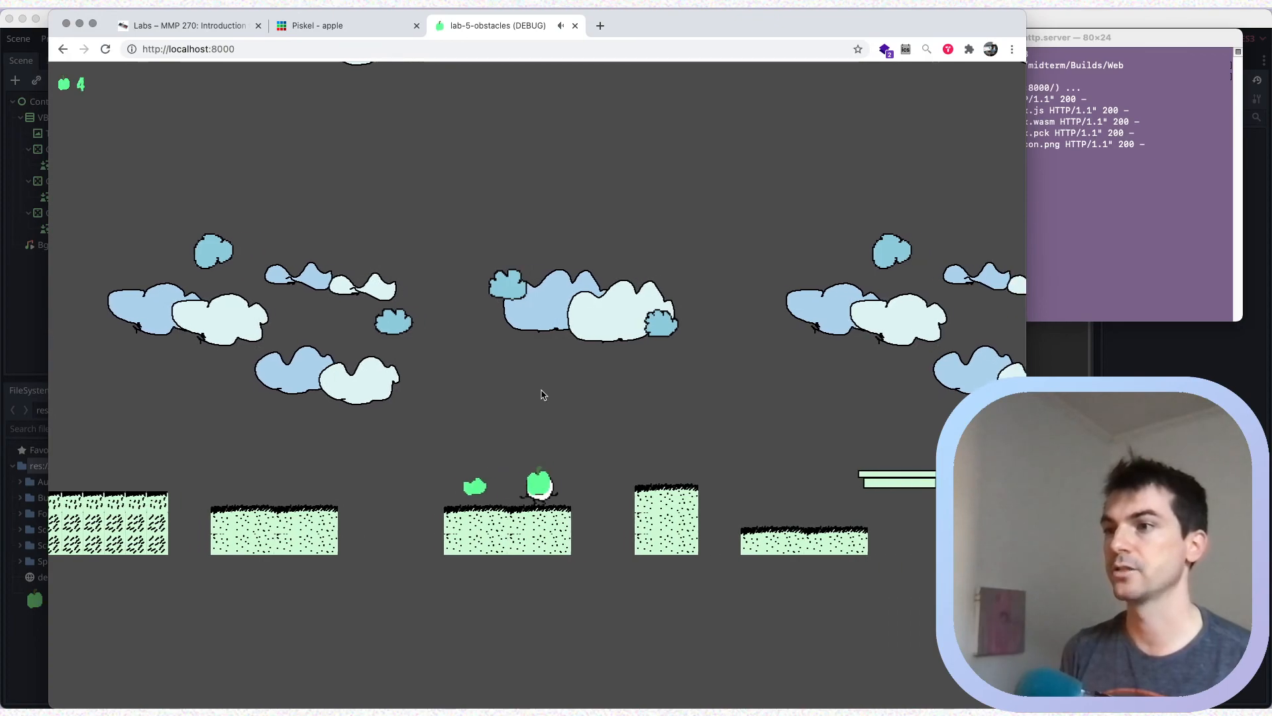
key("Up")
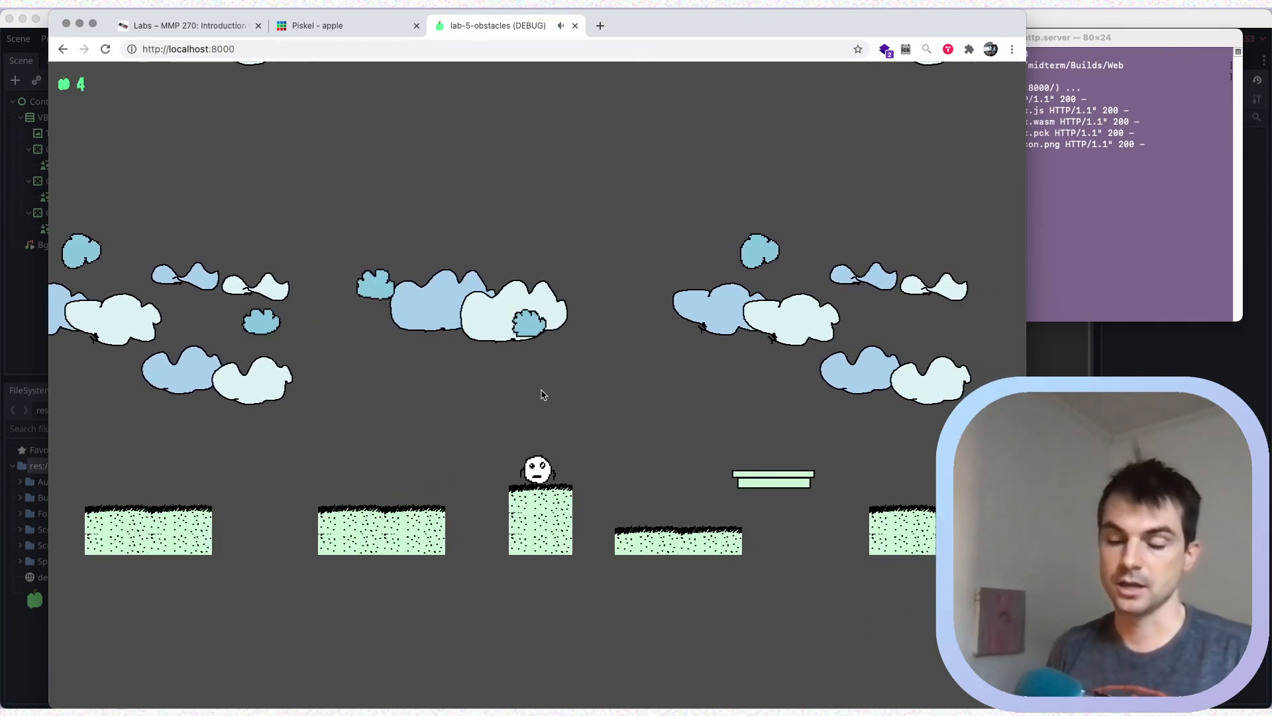
key("super+w")
Switch to Finder and compress the Web folder in Builds into a zip archive
key("super+Tab")
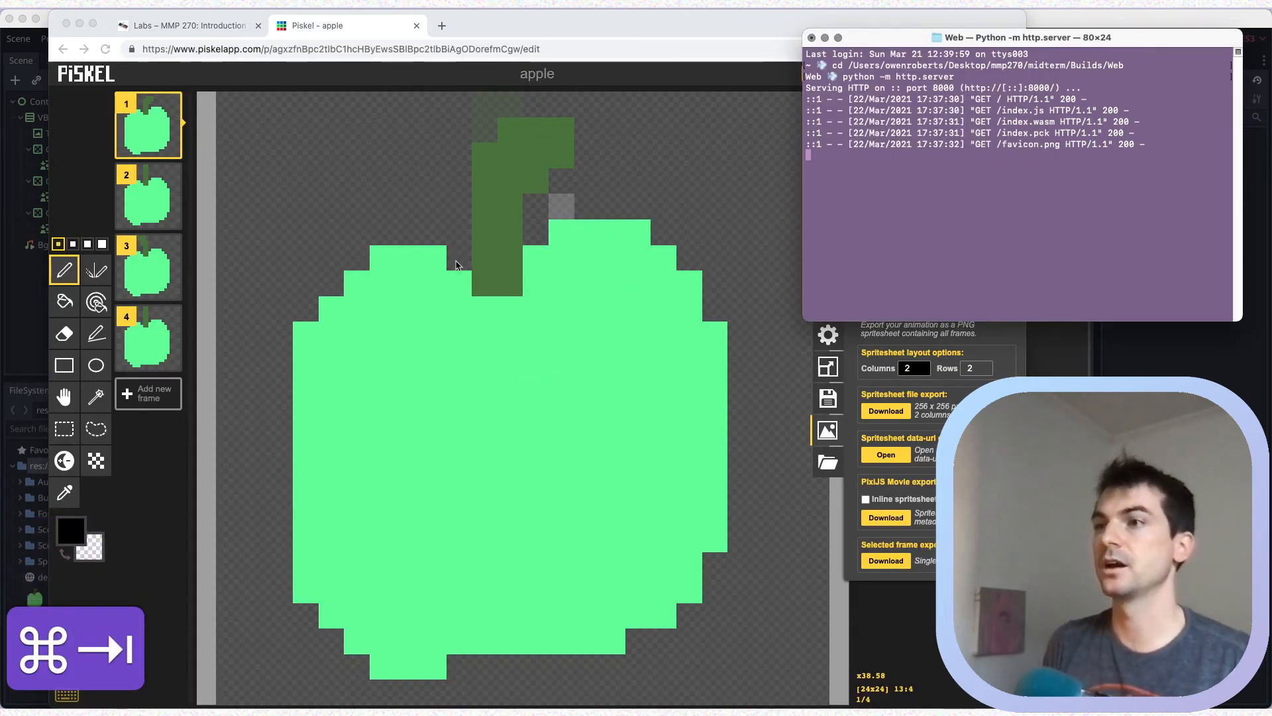
key("super+Tab")
key("super+Tab")
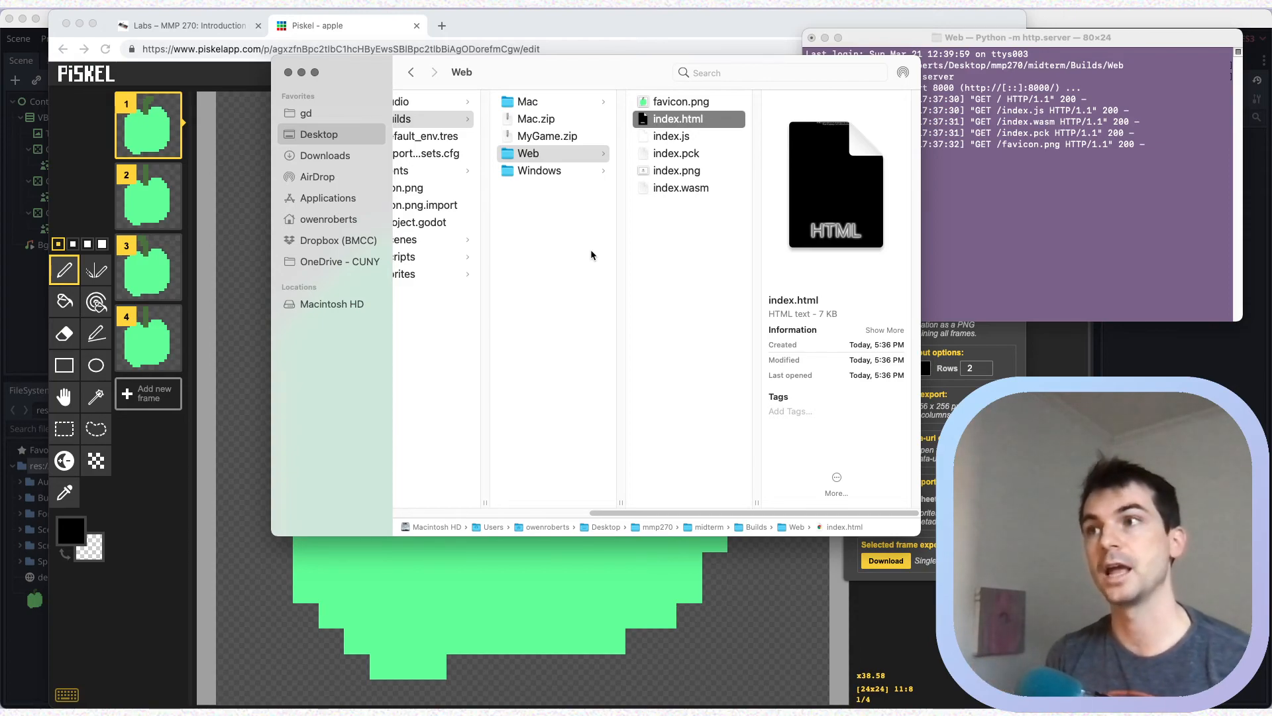
right_click(530, 162)
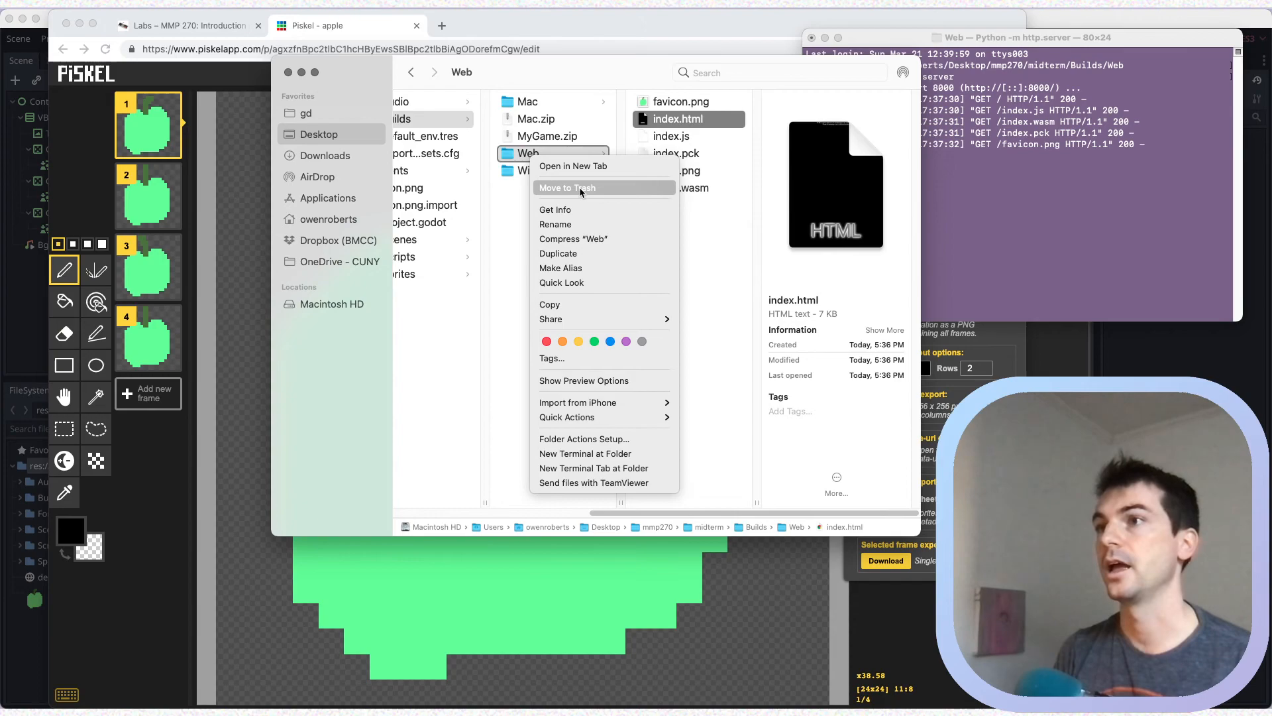
left_click(582, 240)
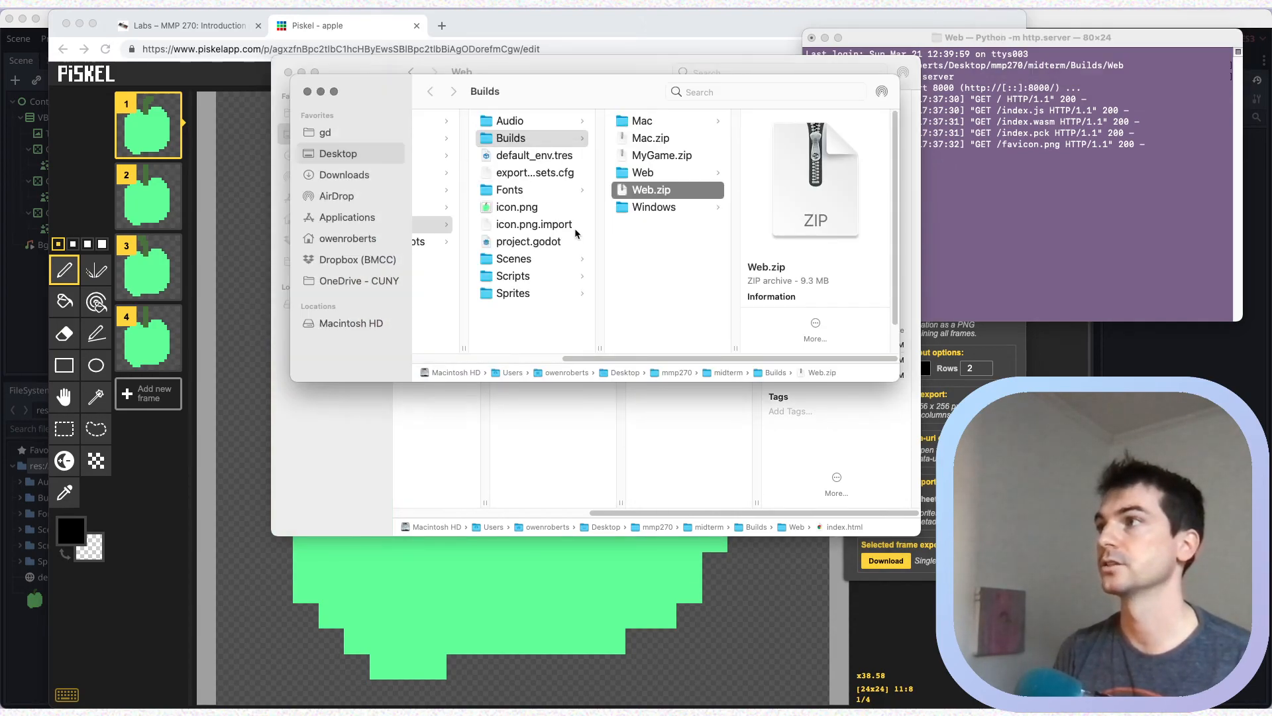
Try to rename Web.zip to MyGame in the Builds folder
key("Return")
type("MyGame")
key("Return")
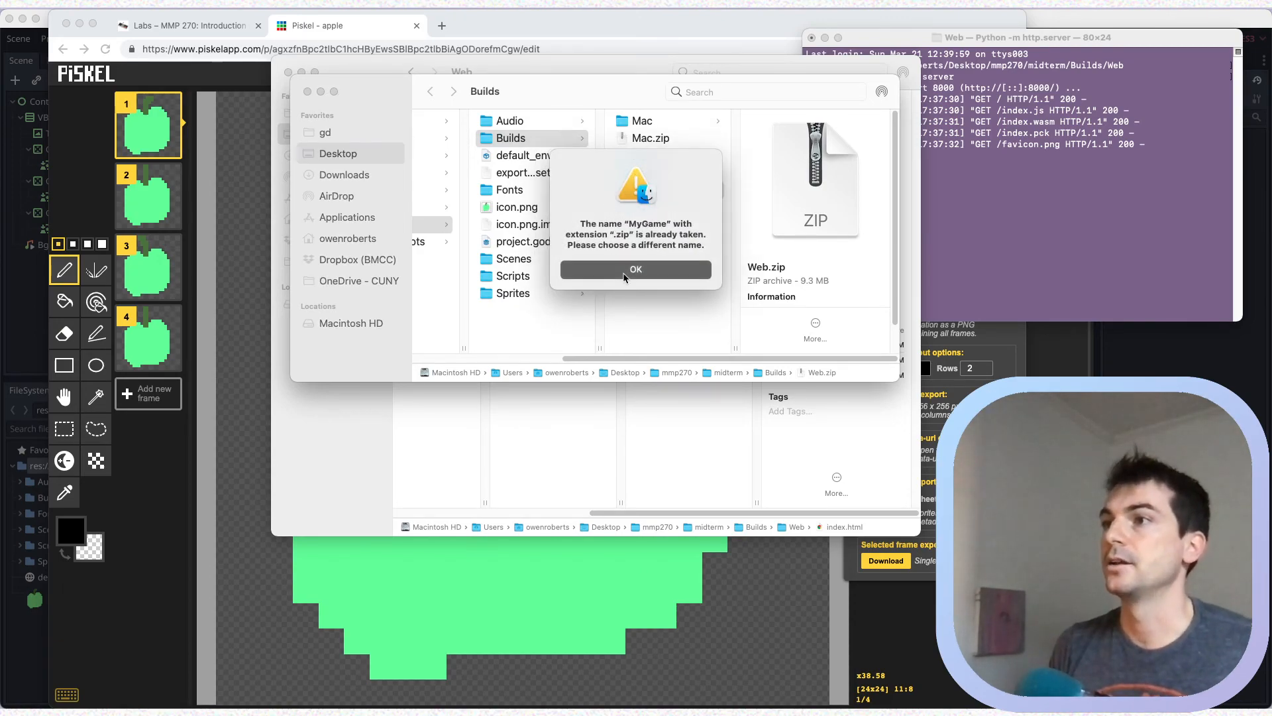
left_click(624, 273)
Review the Web folder's index.html and the Mac.zip archive in Builds
left_click(659, 173)
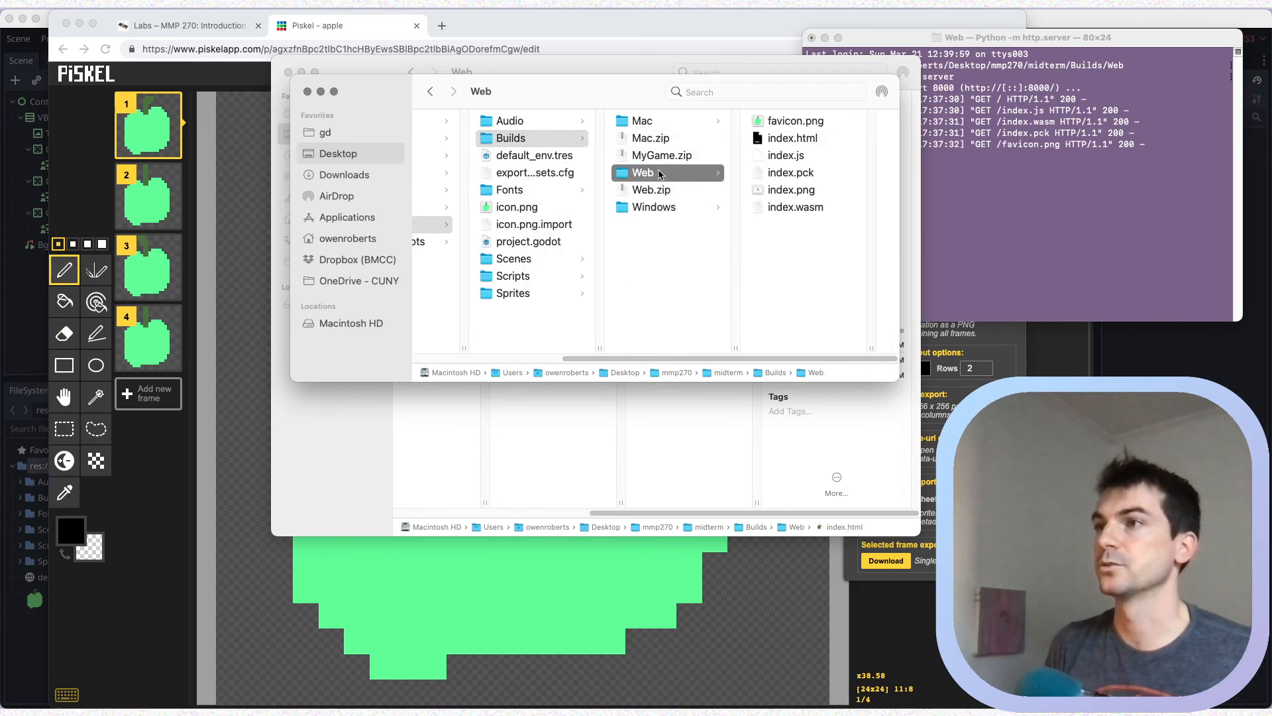
left_click(794, 141)
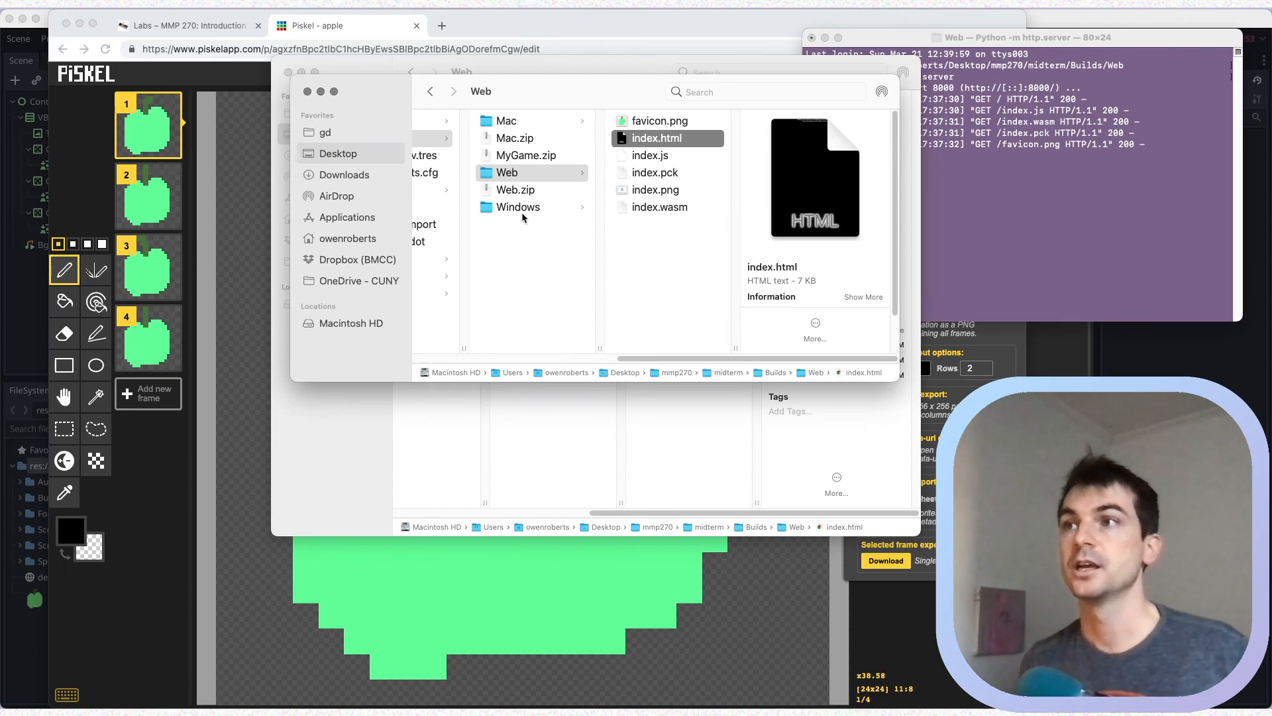
left_click(521, 137)
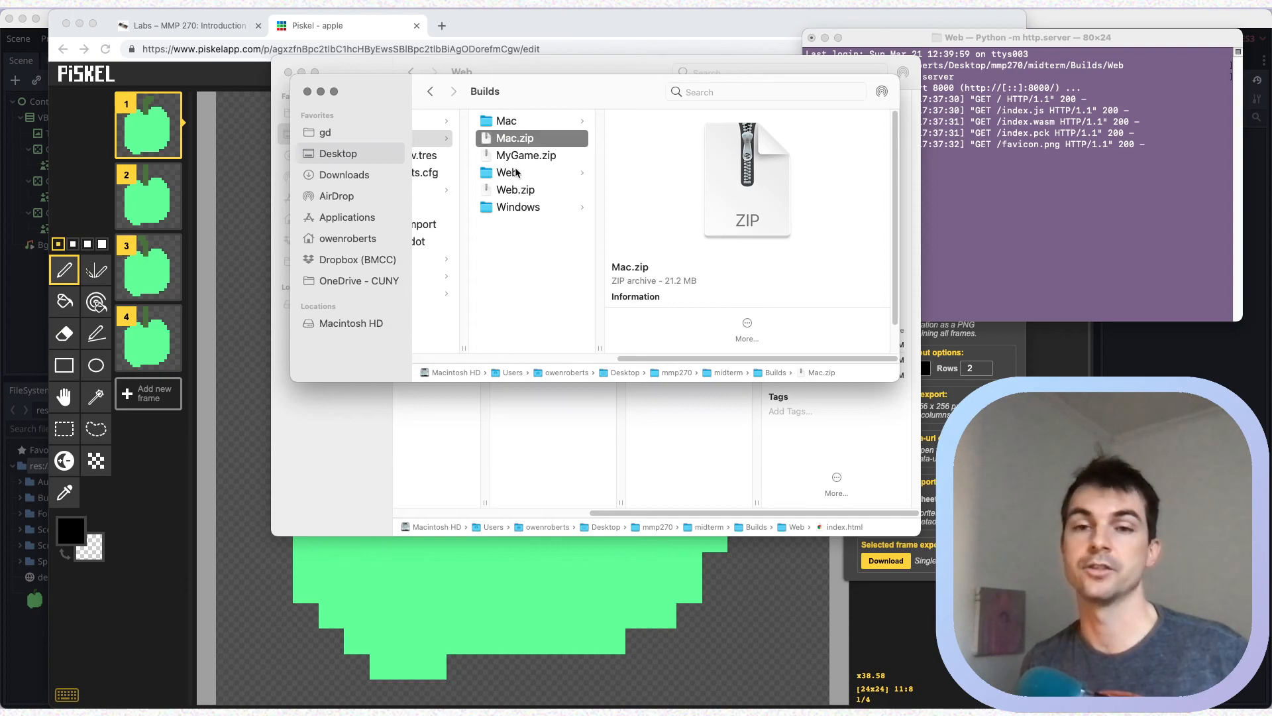